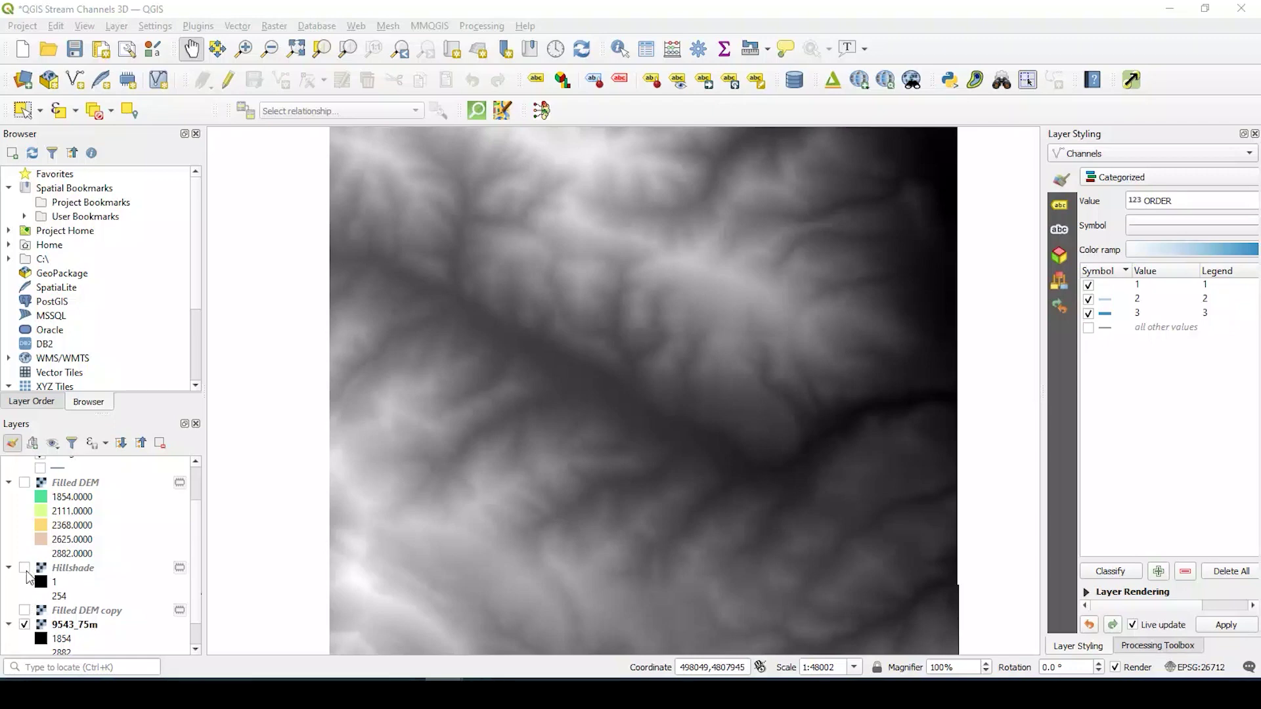
- Turn on the Hillshade, Filled DEM and Channels layers on the map
{"action": "left_click", "coordinate": [25, 568]}
{"action": "scroll", "coordinate": [44, 555], "scroll_direction": "up", "scroll_amount": 1}
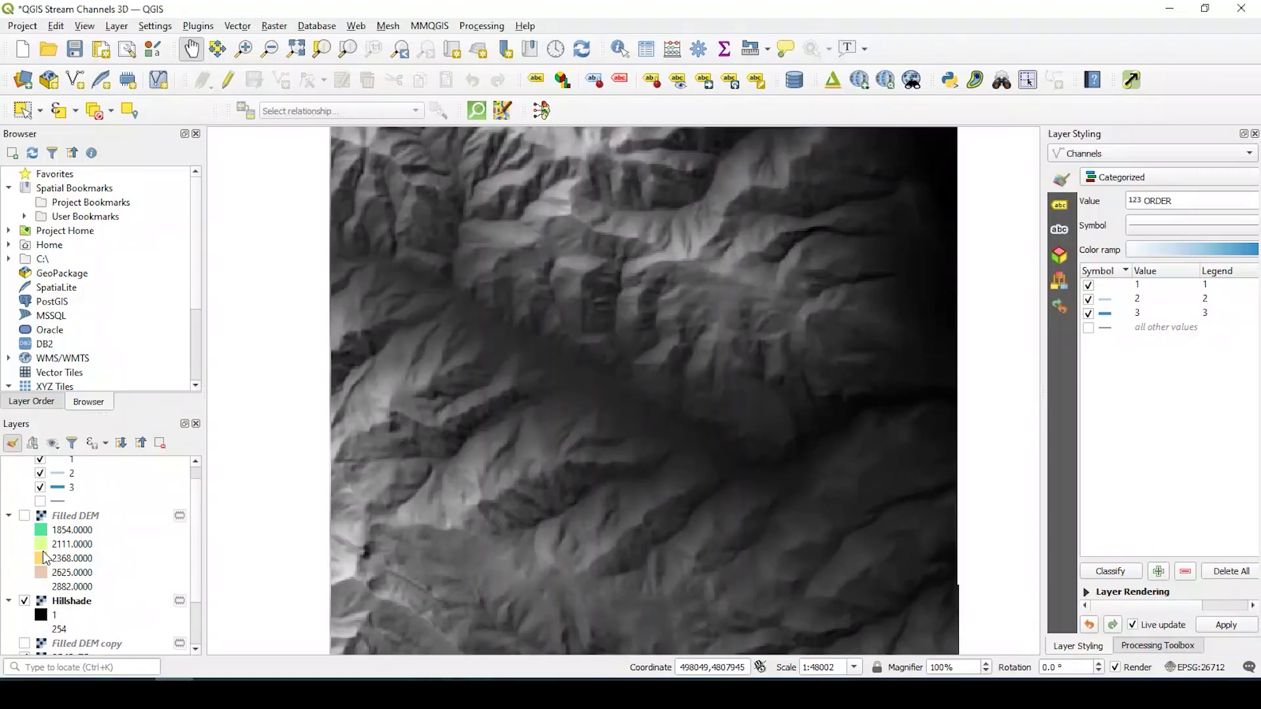
{"action": "left_click", "coordinate": [24, 515]}
{"action": "scroll", "coordinate": [55, 526], "scroll_direction": "up", "scroll_amount": 1}
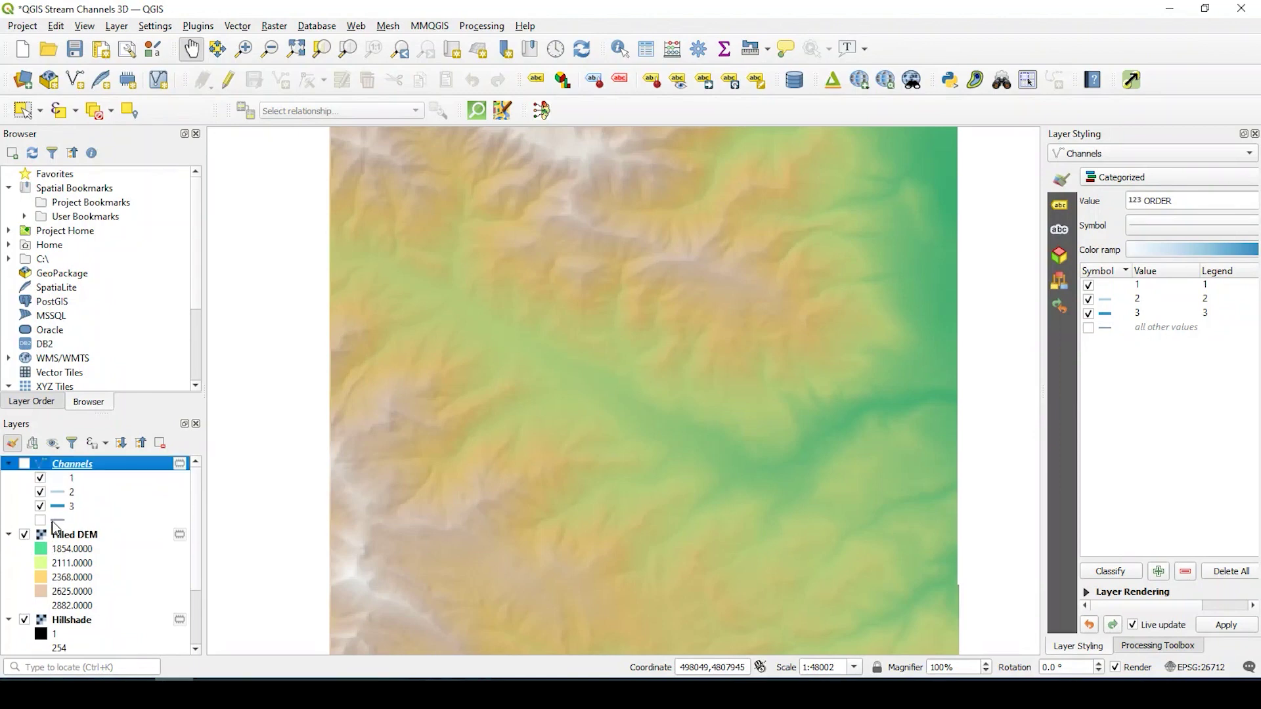
{"action": "left_click", "coordinate": [25, 464]}
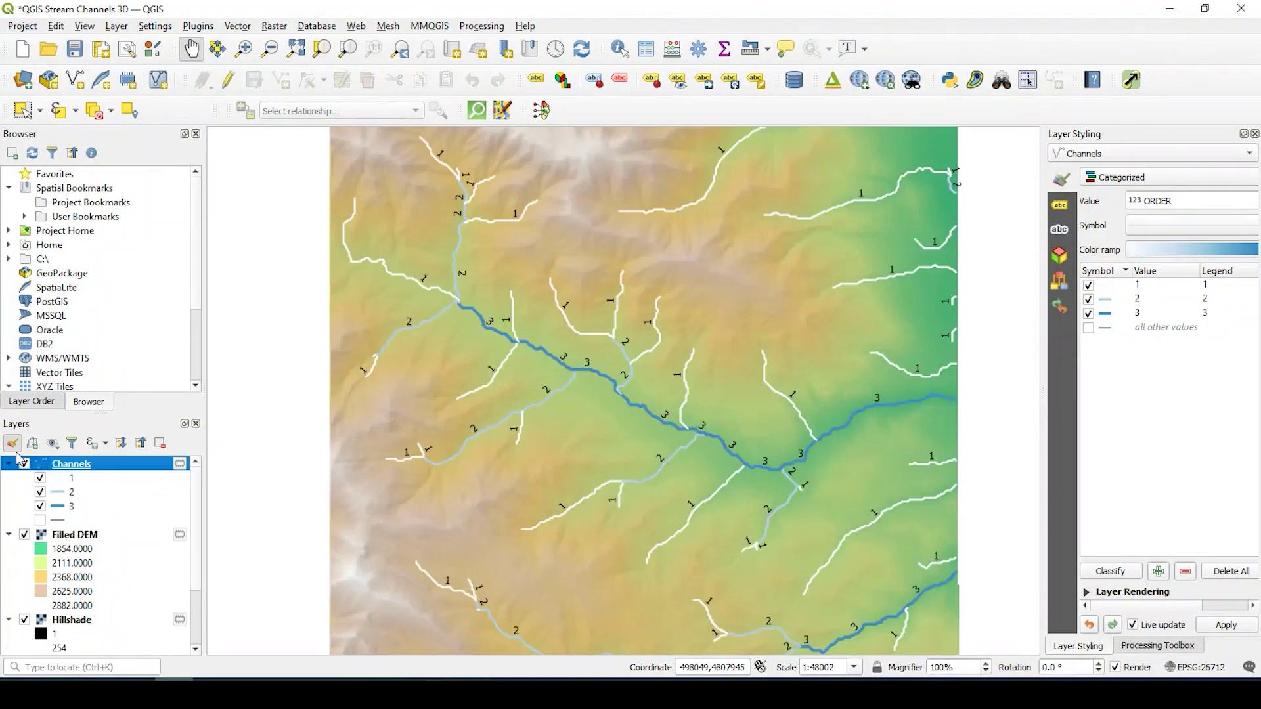
- Preview the map in the Qgis2threejs Exporter, maximized, and orbit the 3D terrain
{"action": "left_click", "coordinate": [833, 79]}
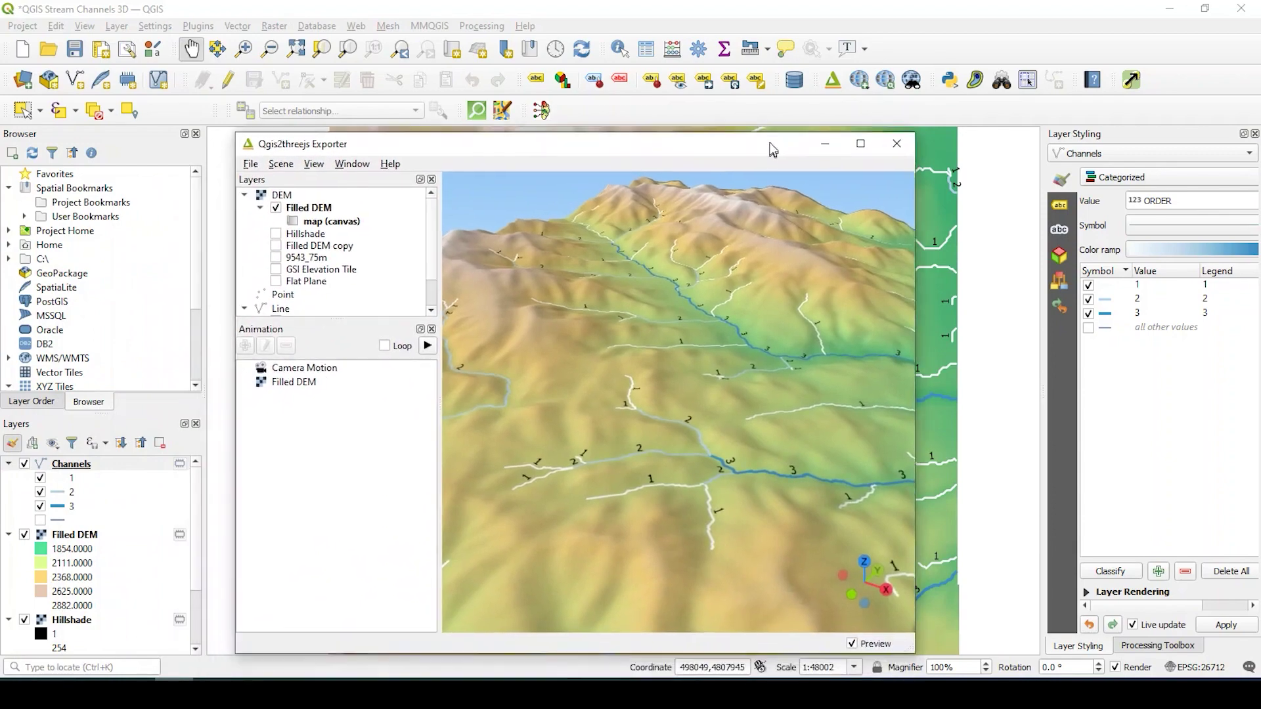
{"action": "left_click_drag", "start_coordinate": [773, 150], "coordinate": [778, 136]}
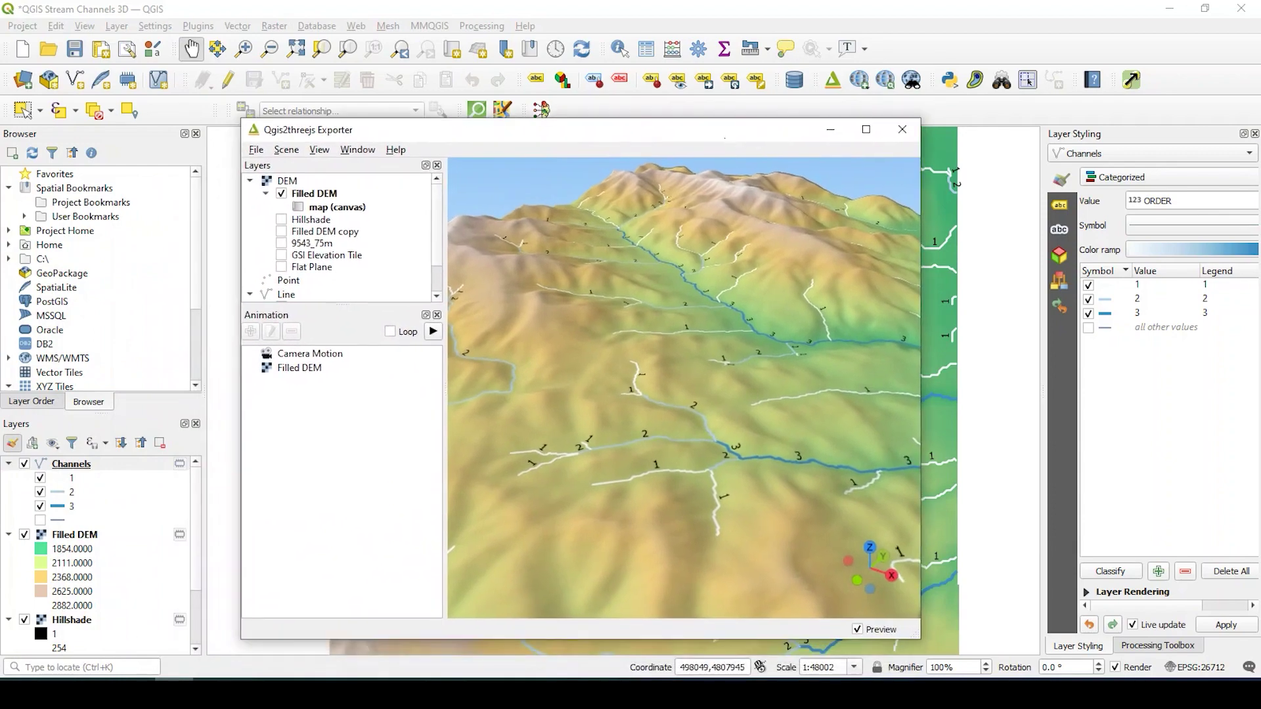
{"action": "double_click", "coordinate": [724, 137]}
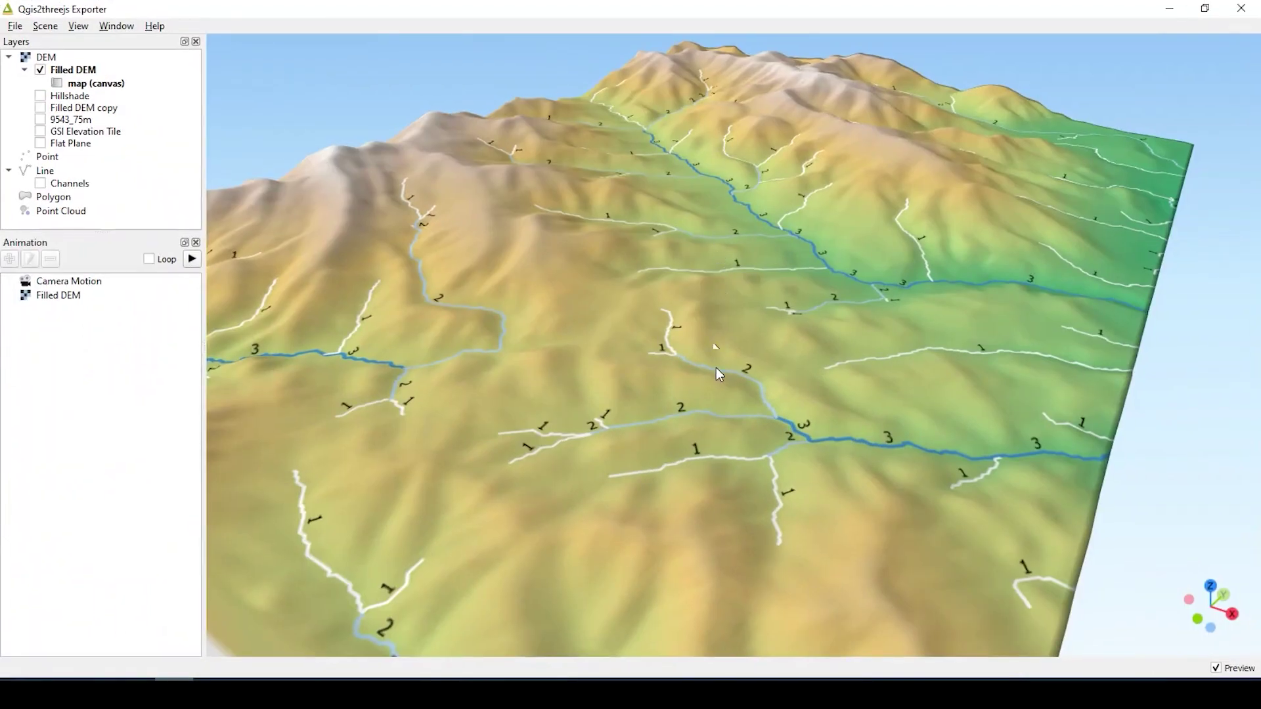
{"action": "left_click_drag", "start_coordinate": [680, 347], "coordinate": [551, 337]}
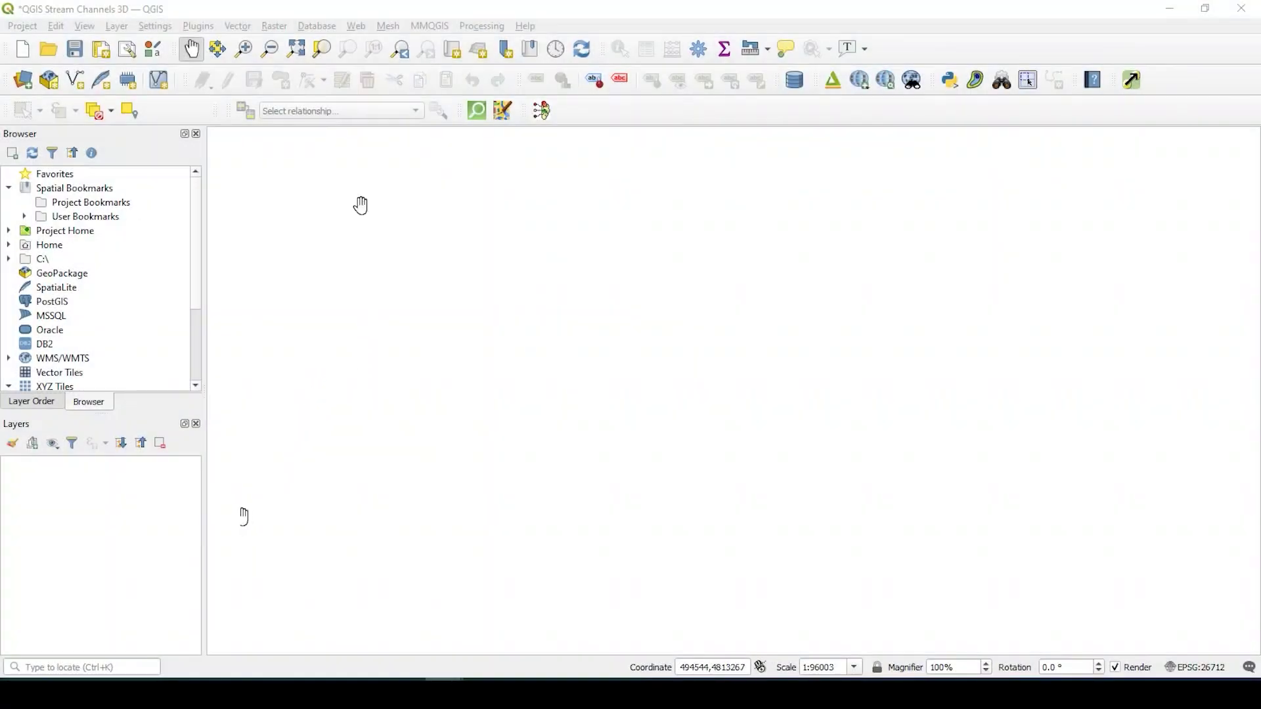
- Add 9543_75m.dem as a raster layer through the Add Raster Layer dialog
{"action": "left_click", "coordinate": [113, 28]}
{"action": "mouse_move", "coordinate": [138, 79]}
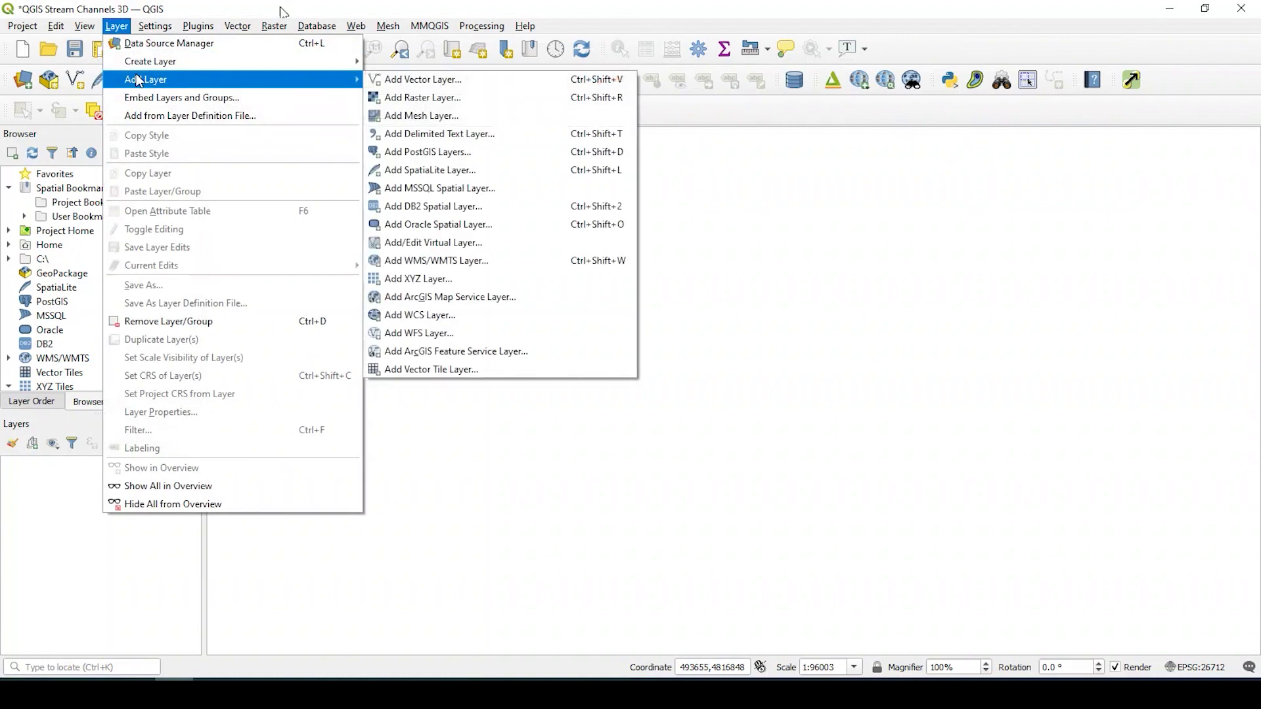
{"action": "left_click", "coordinate": [411, 99]}
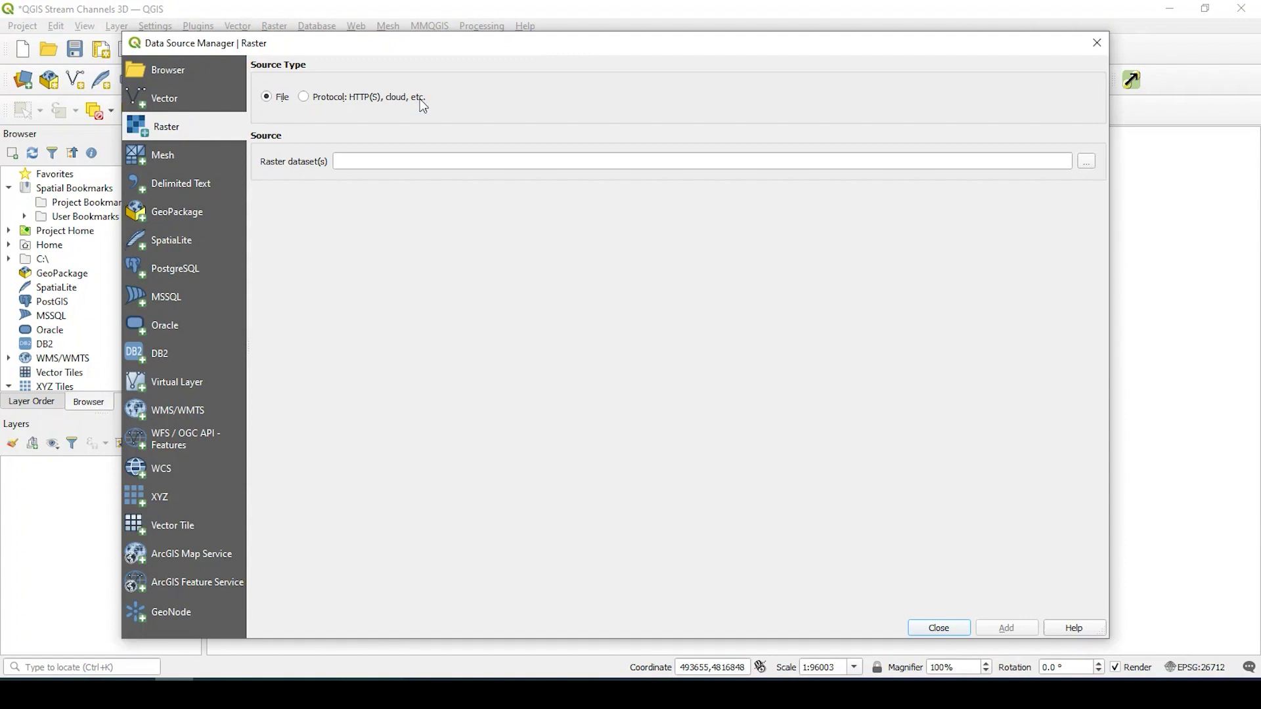
{"action": "left_click", "coordinate": [1087, 162]}
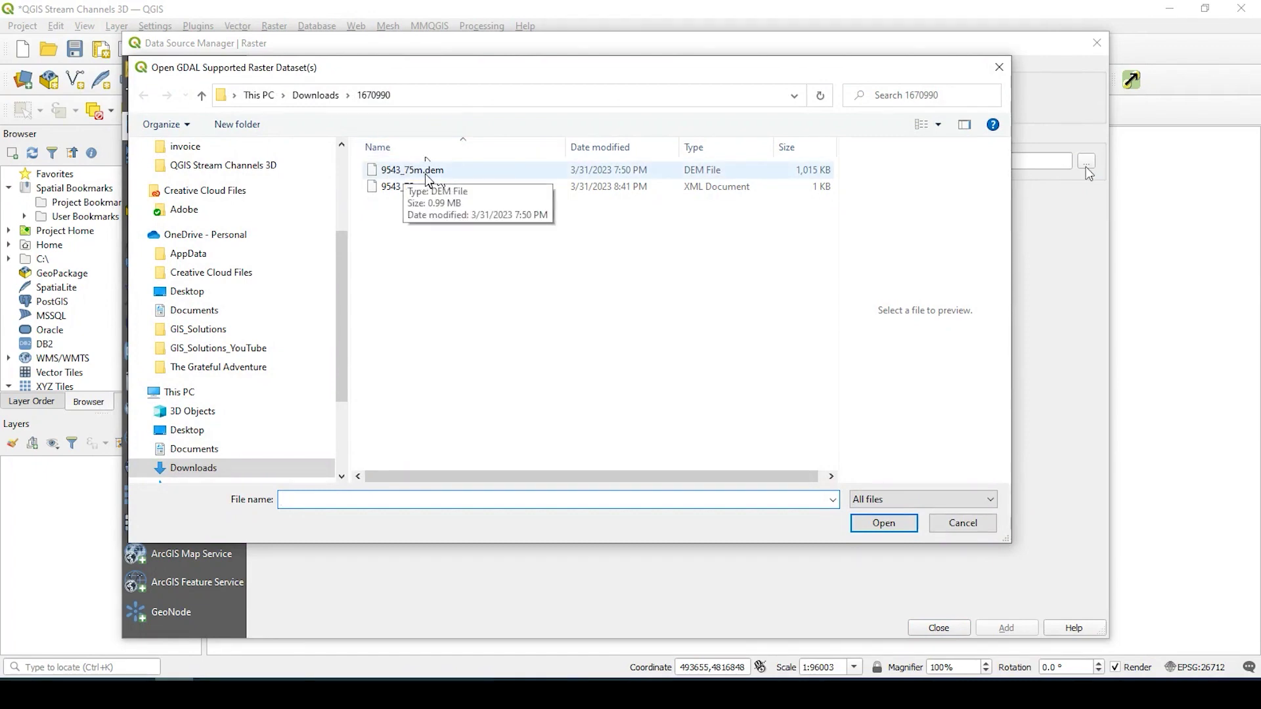
{"action": "left_click", "coordinate": [428, 175]}
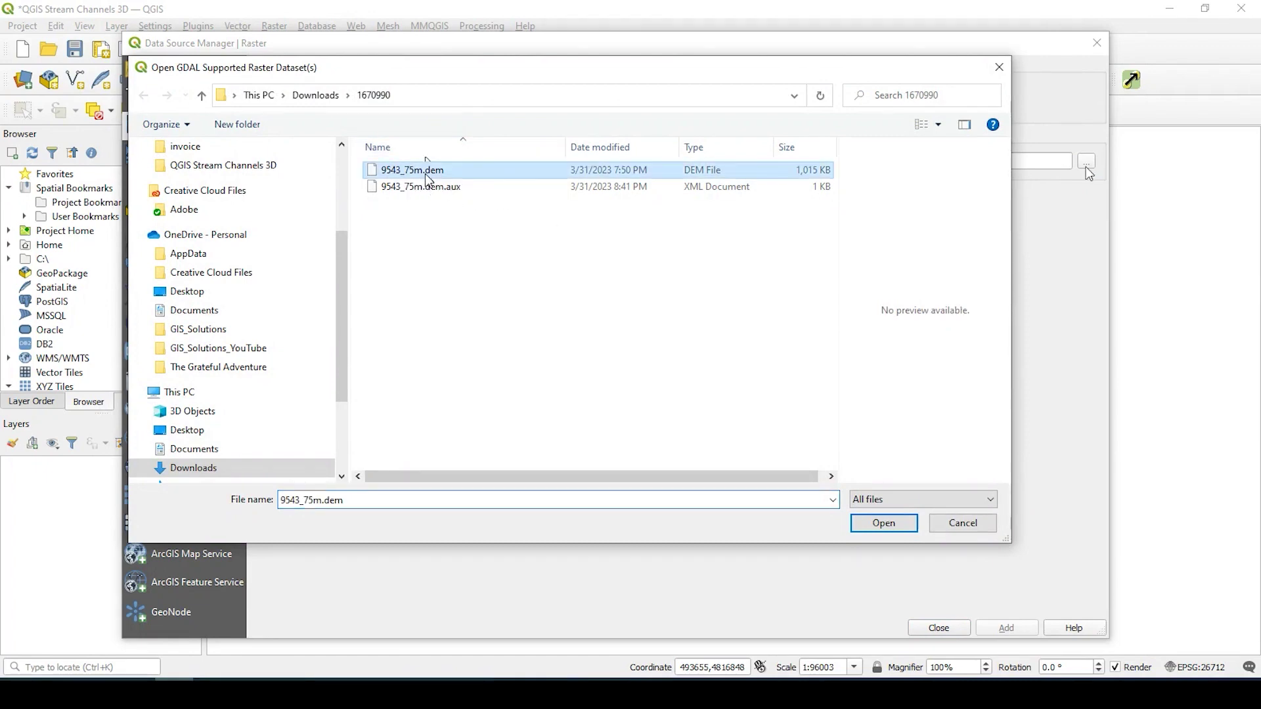
{"action": "left_click", "coordinate": [884, 523]}
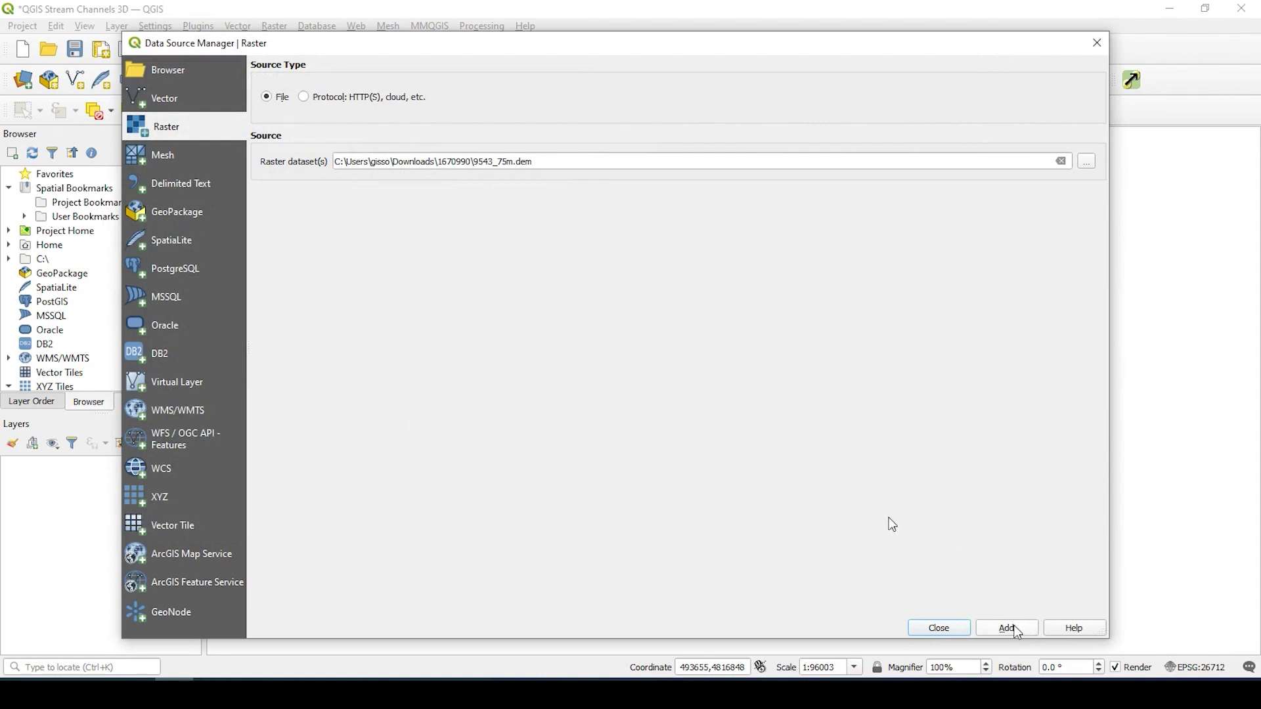
{"action": "left_click", "coordinate": [1007, 629]}
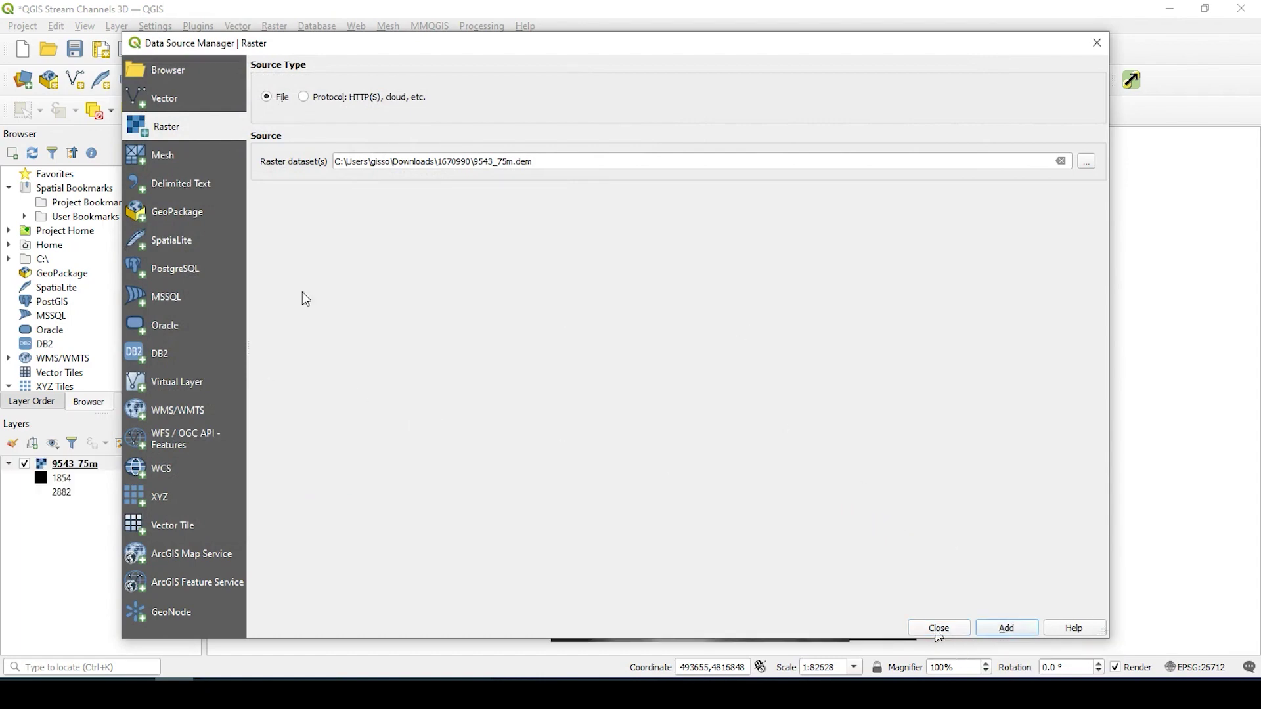
{"action": "left_click", "coordinate": [940, 628]}
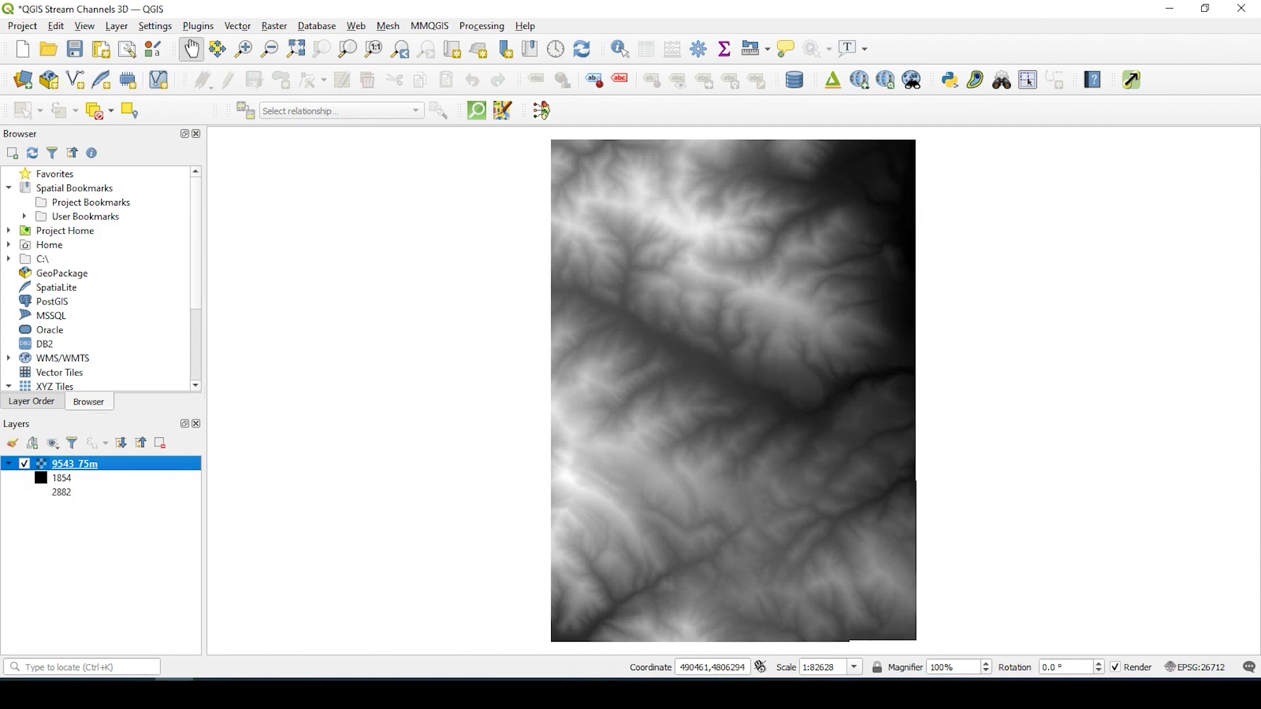
{"action": "double_click", "coordinate": [82, 468]}
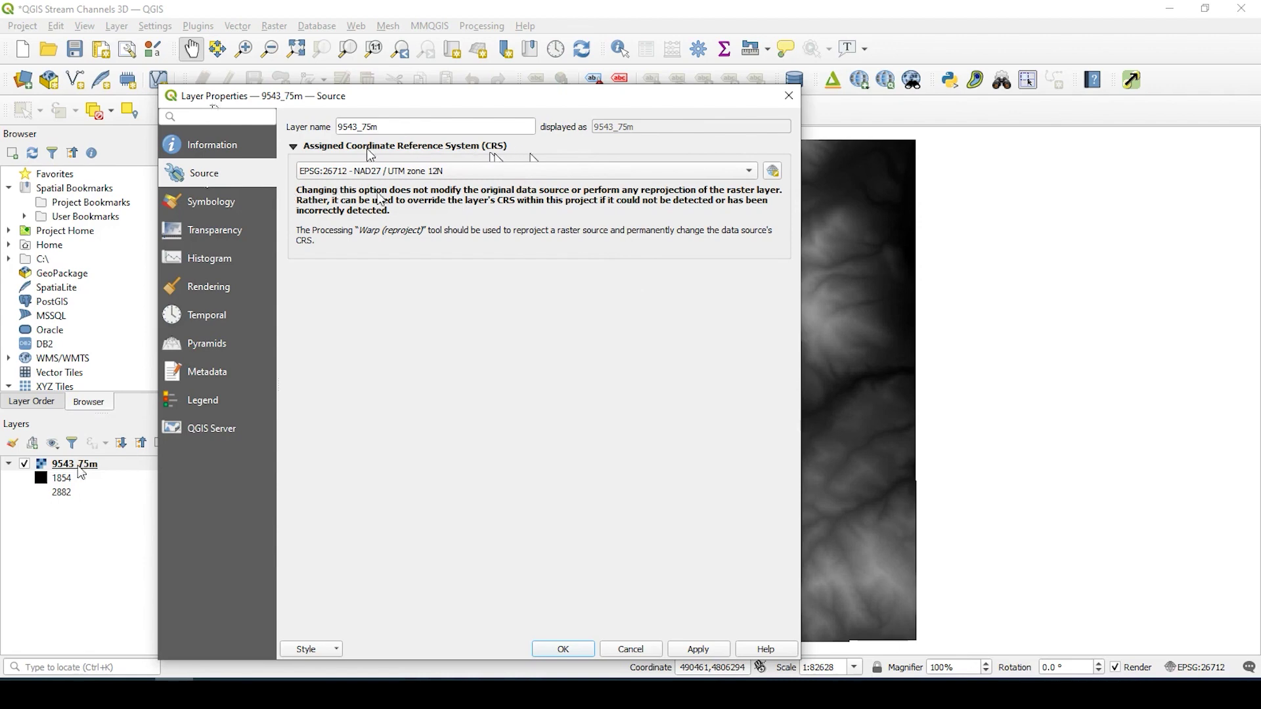
{"action": "left_click", "coordinate": [653, 650]}
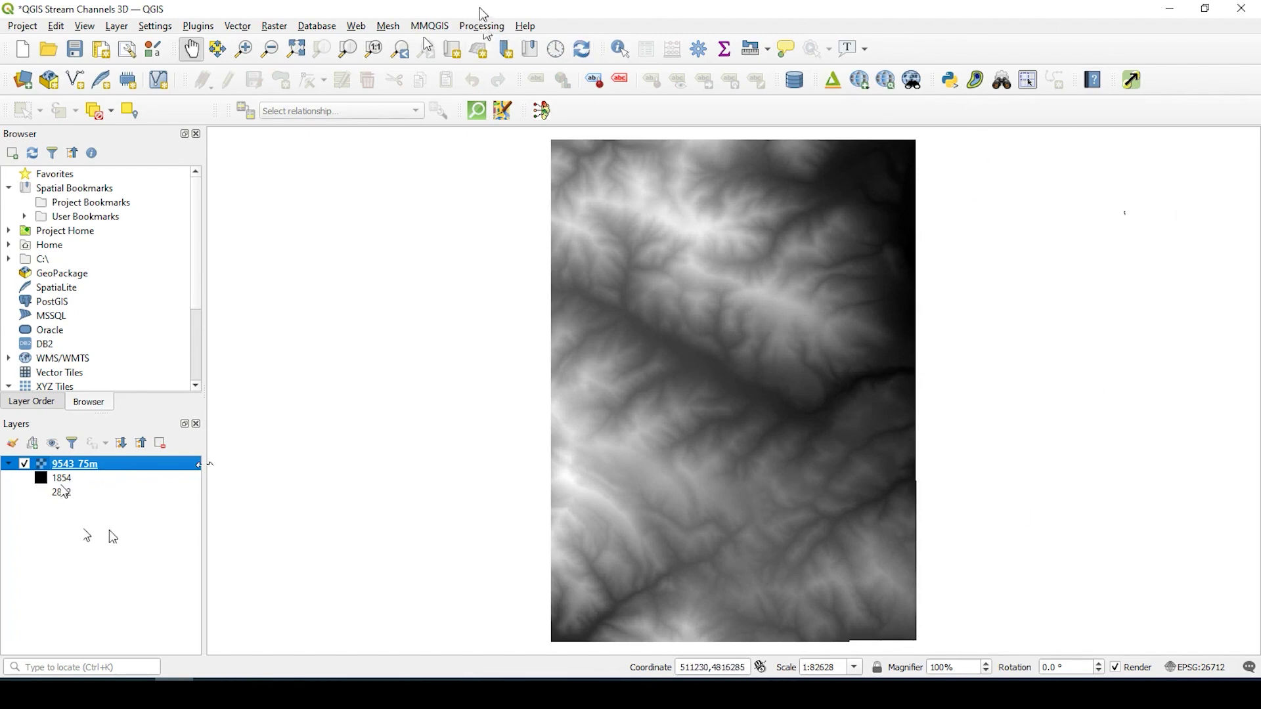
- Open the Processing Toolbox, try a 'fill' search, then clear the filter
{"action": "left_click", "coordinate": [483, 27]}
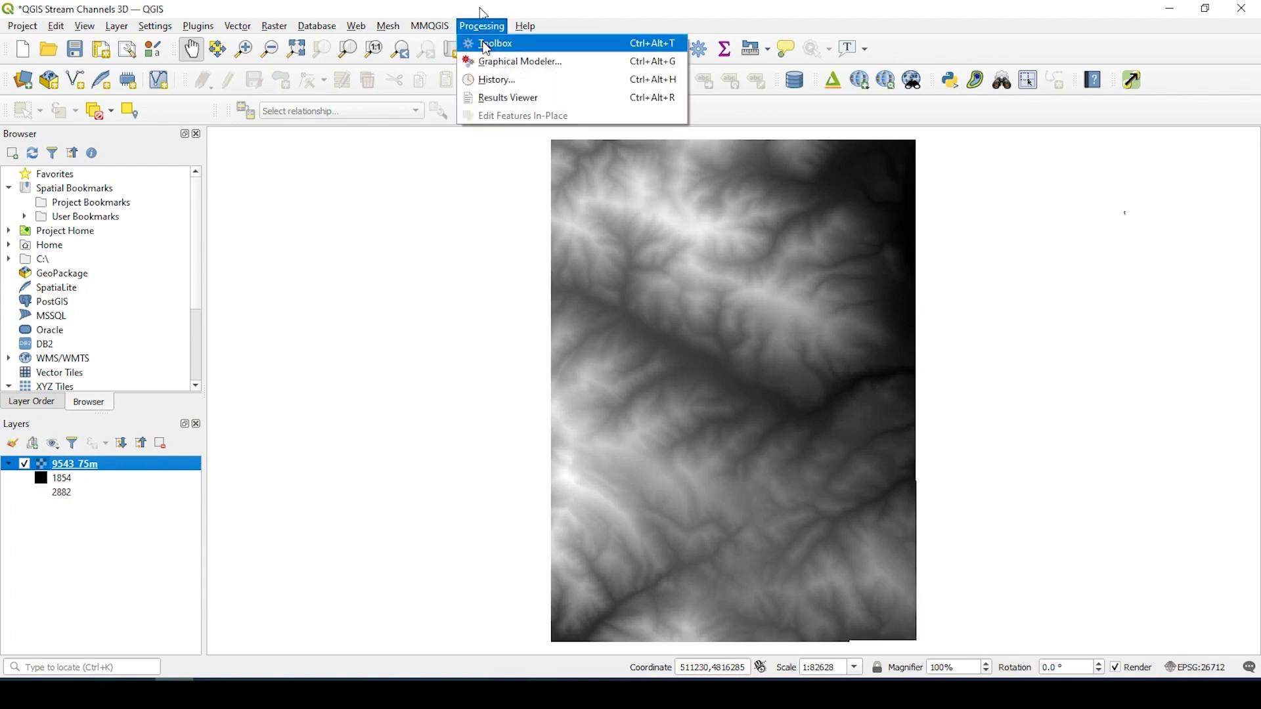
{"action": "left_click", "coordinate": [513, 51]}
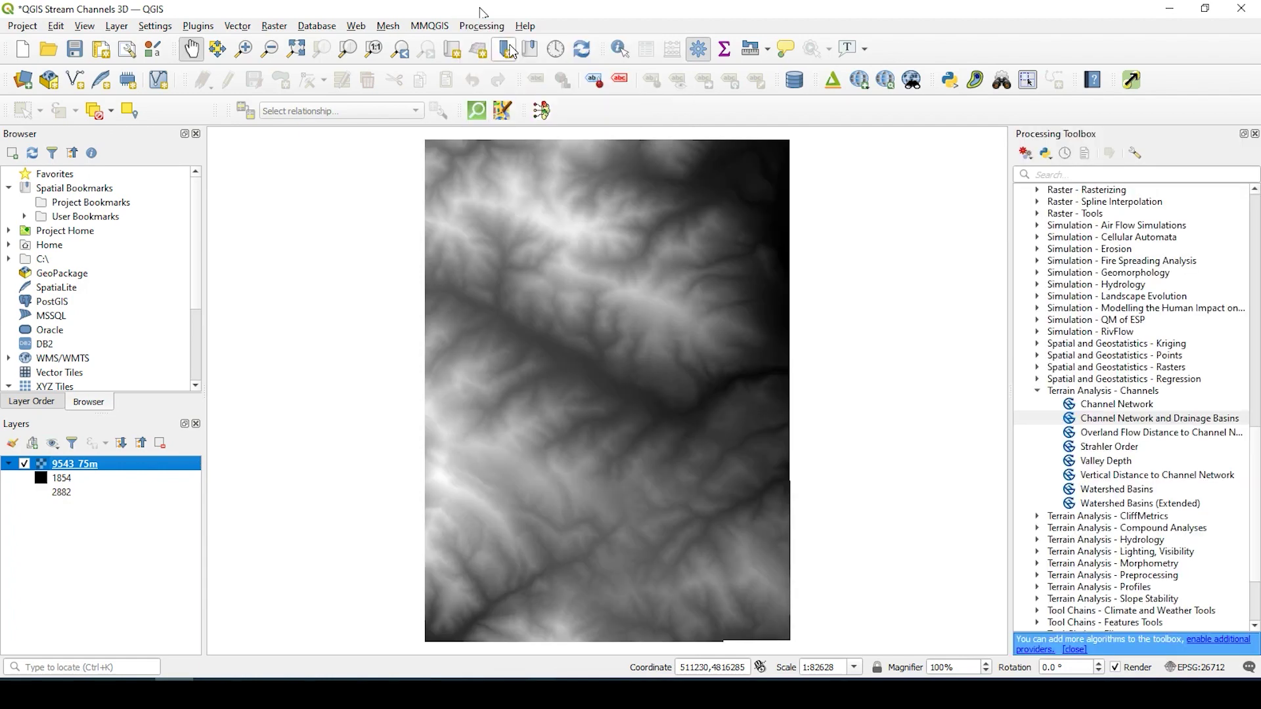
{"action": "scroll", "coordinate": [1035, 256], "scroll_direction": "up", "scroll_amount": 11}
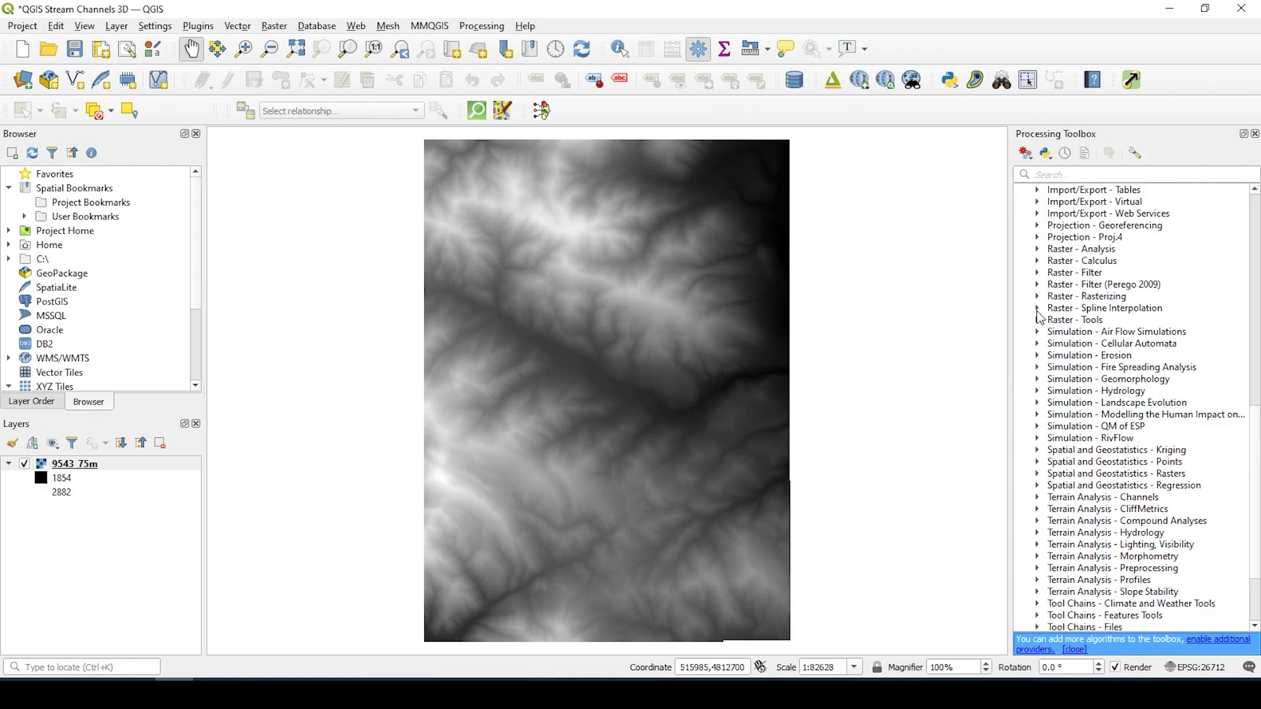
{"action": "left_click", "coordinate": [1025, 248]}
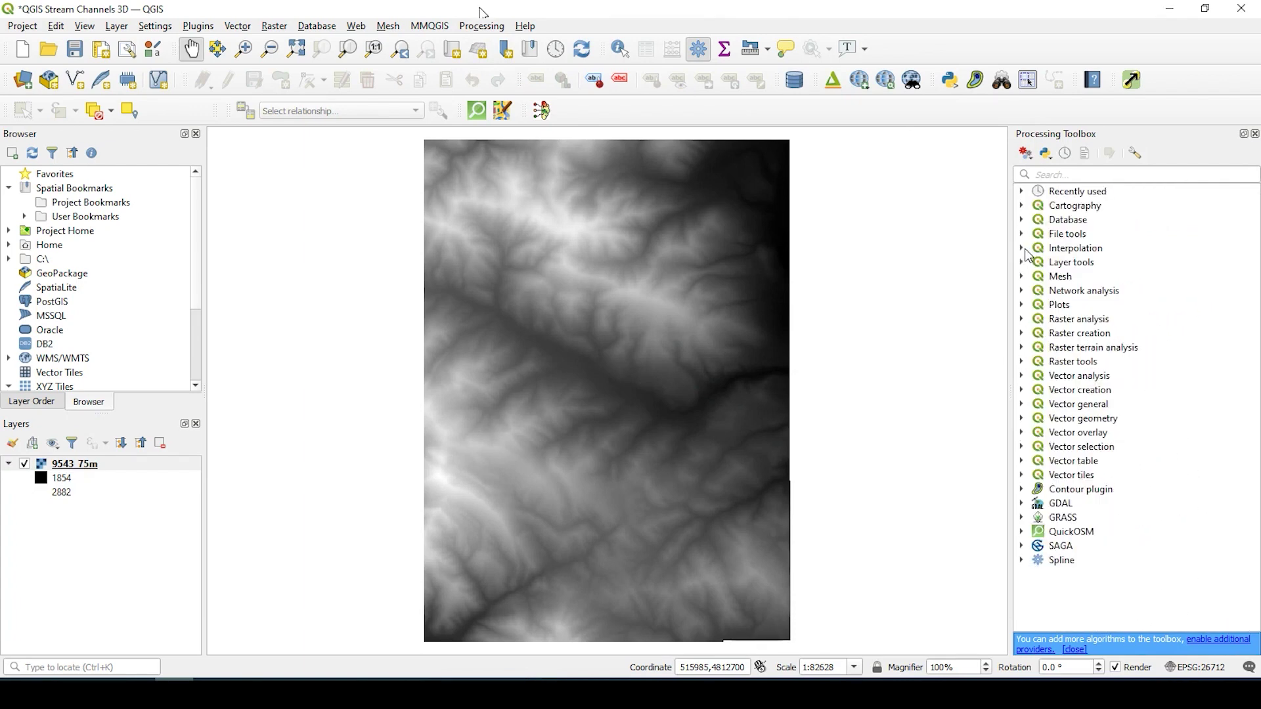
{"action": "left_click", "coordinate": [1078, 173]}
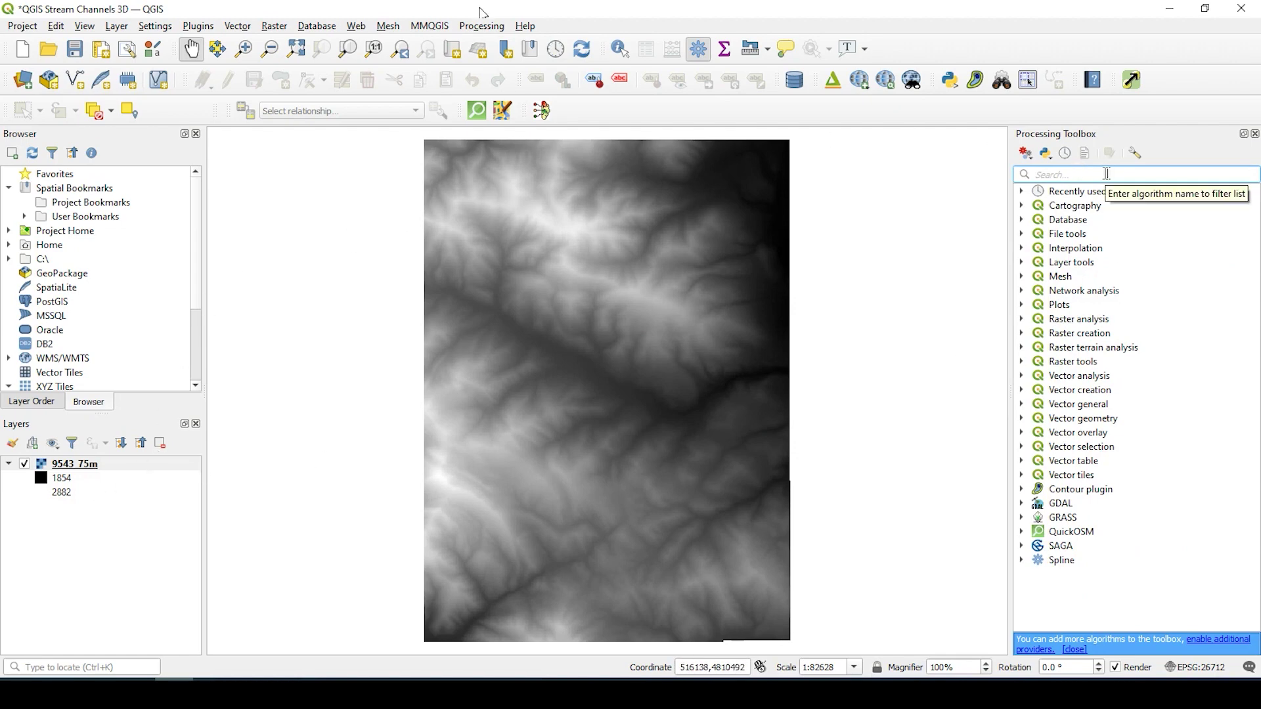
{"action": "type", "text": "fill"}
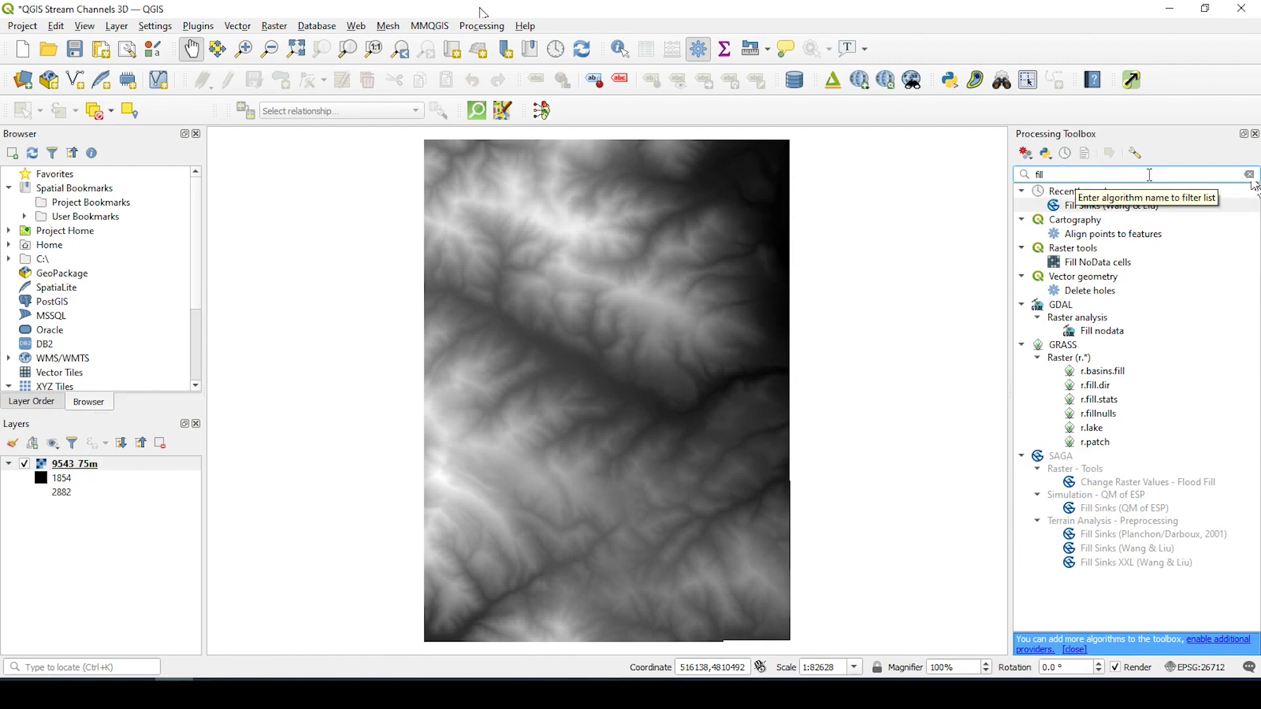
{"action": "left_click", "coordinate": [1249, 175]}
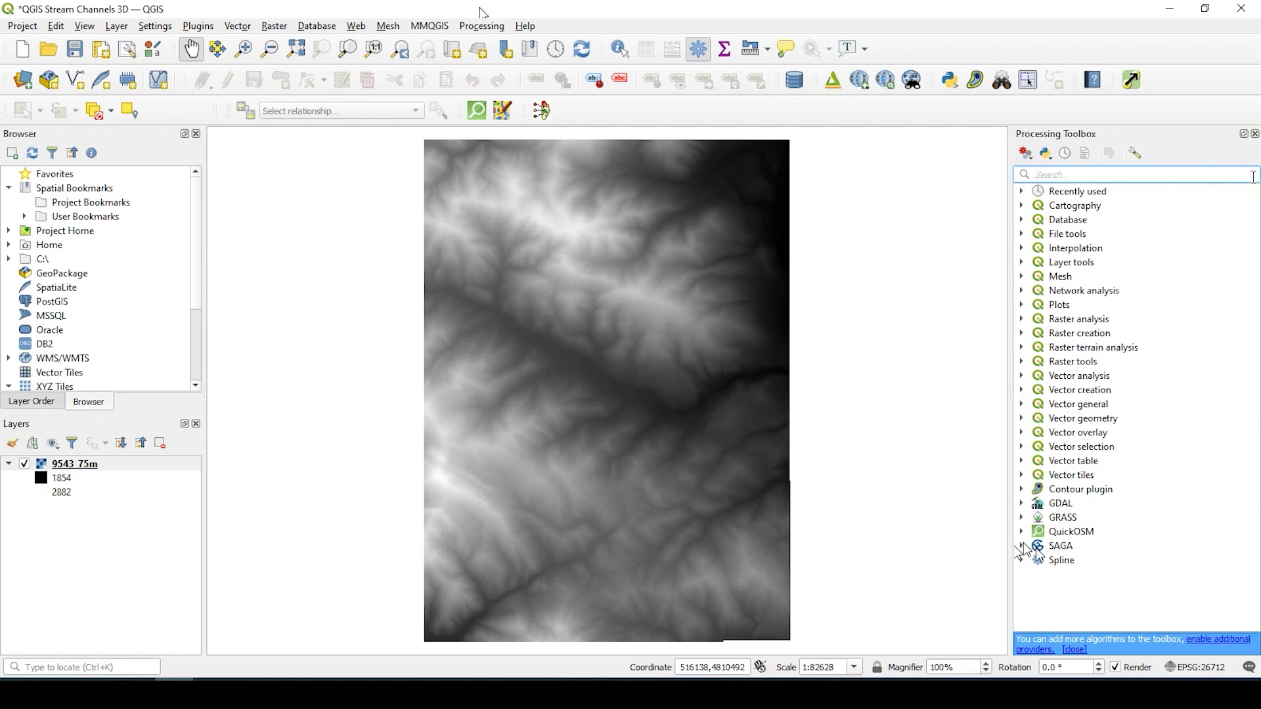
- Expand SAGA's Terrain Analysis - Preprocessing group to show Fill Sinks (Wang & Liu)
{"action": "left_click", "coordinate": [1022, 546]}
{"action": "scroll", "coordinate": [1038, 544], "scroll_direction": "down", "scroll_amount": 10}
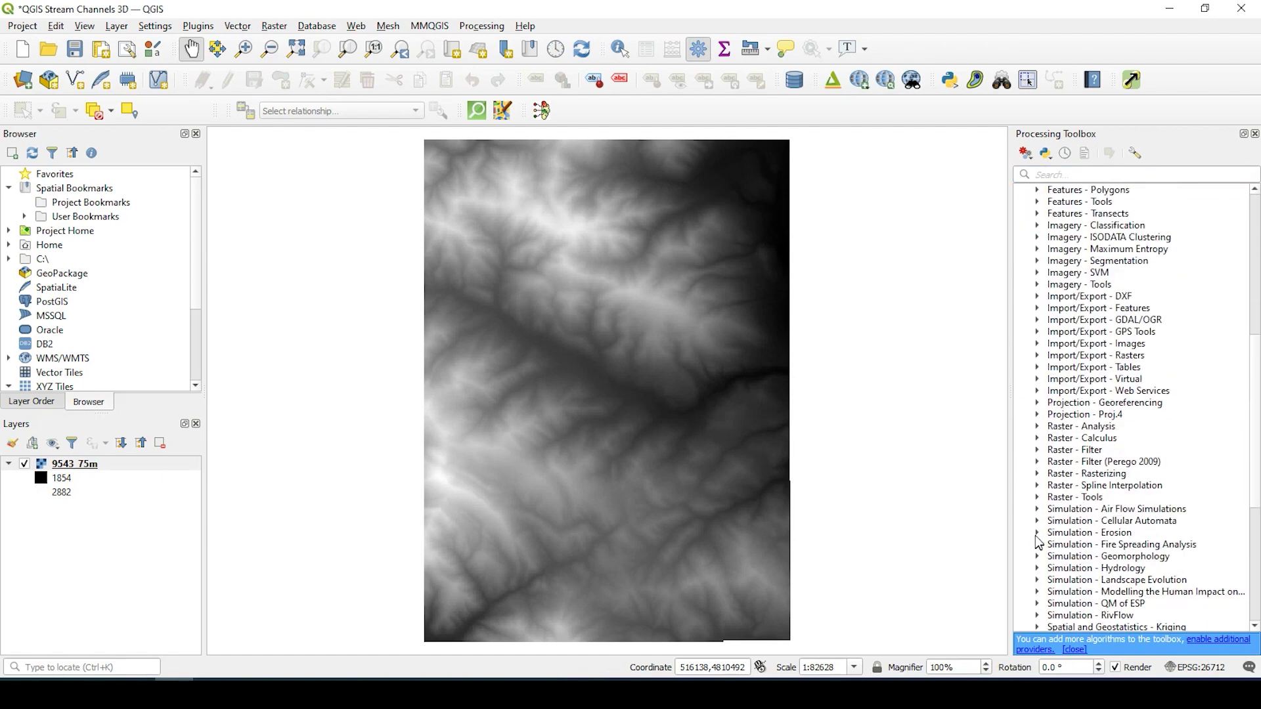
{"action": "scroll", "coordinate": [1039, 543], "scroll_direction": "down", "scroll_amount": 3}
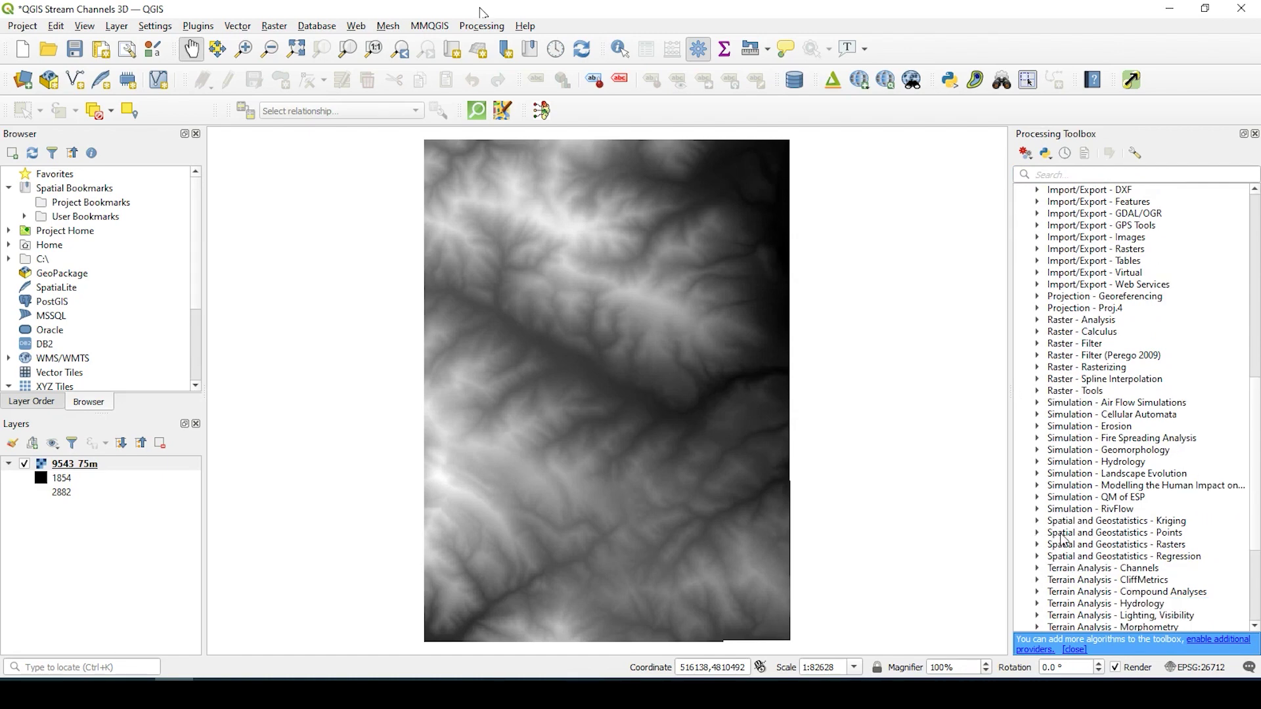
{"action": "scroll", "coordinate": [1065, 540], "scroll_direction": "down", "scroll_amount": 4}
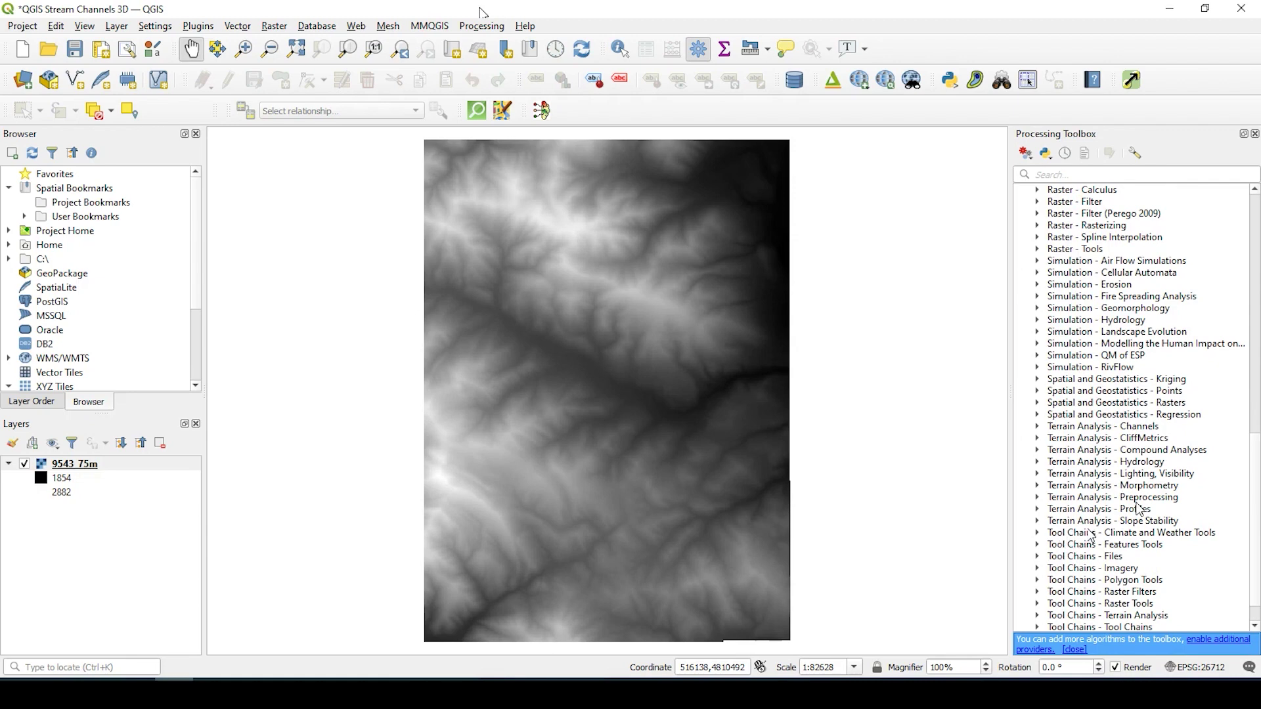
{"action": "left_click", "coordinate": [1038, 499]}
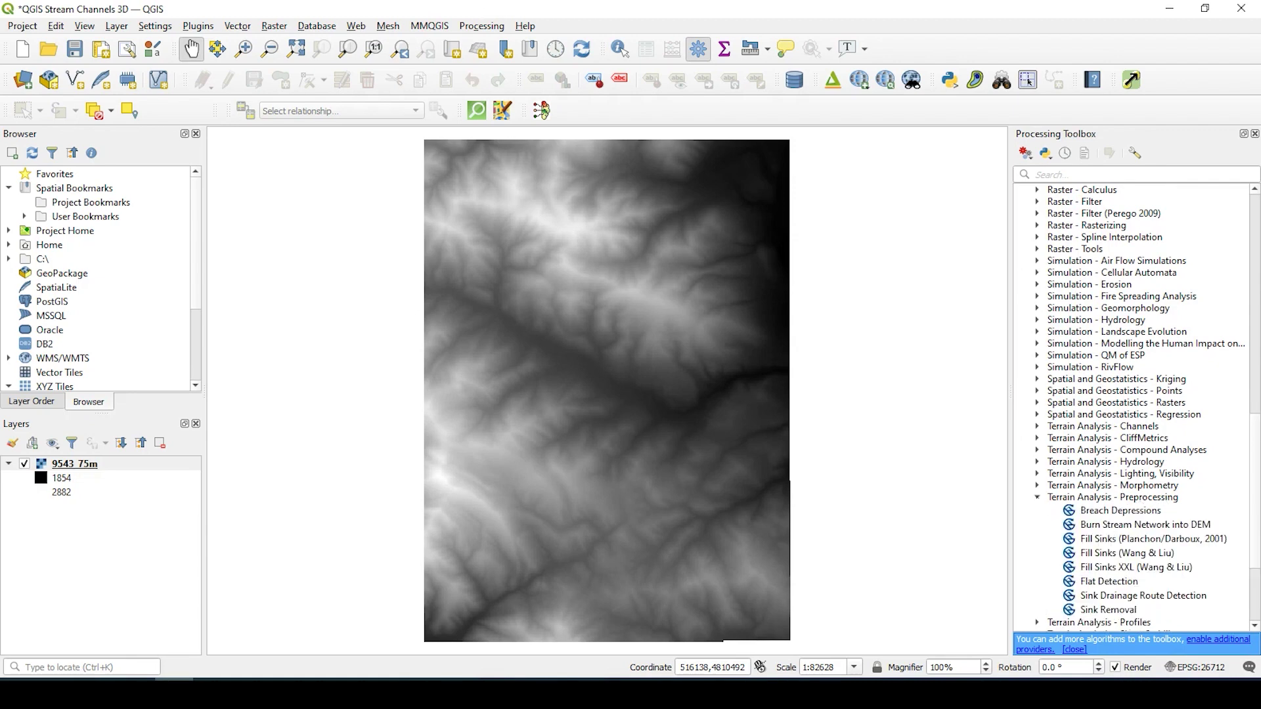
{"action": "scroll", "coordinate": [1099, 534], "scroll_direction": "down", "scroll_amount": 1}
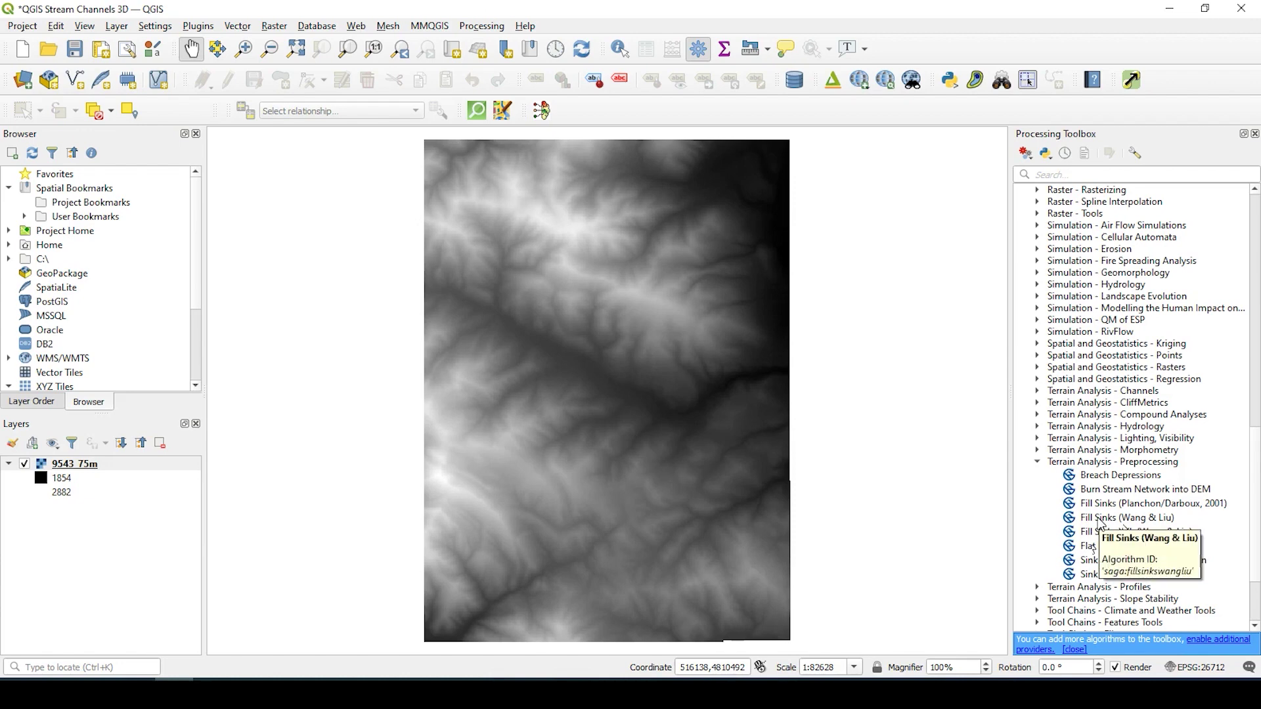
- Run Fill Sinks (Wang & Liu) with the filled DEM saved as ProjectDEM1.sdat, without loading watershed basins
{"action": "double_click", "coordinate": [1102, 518]}
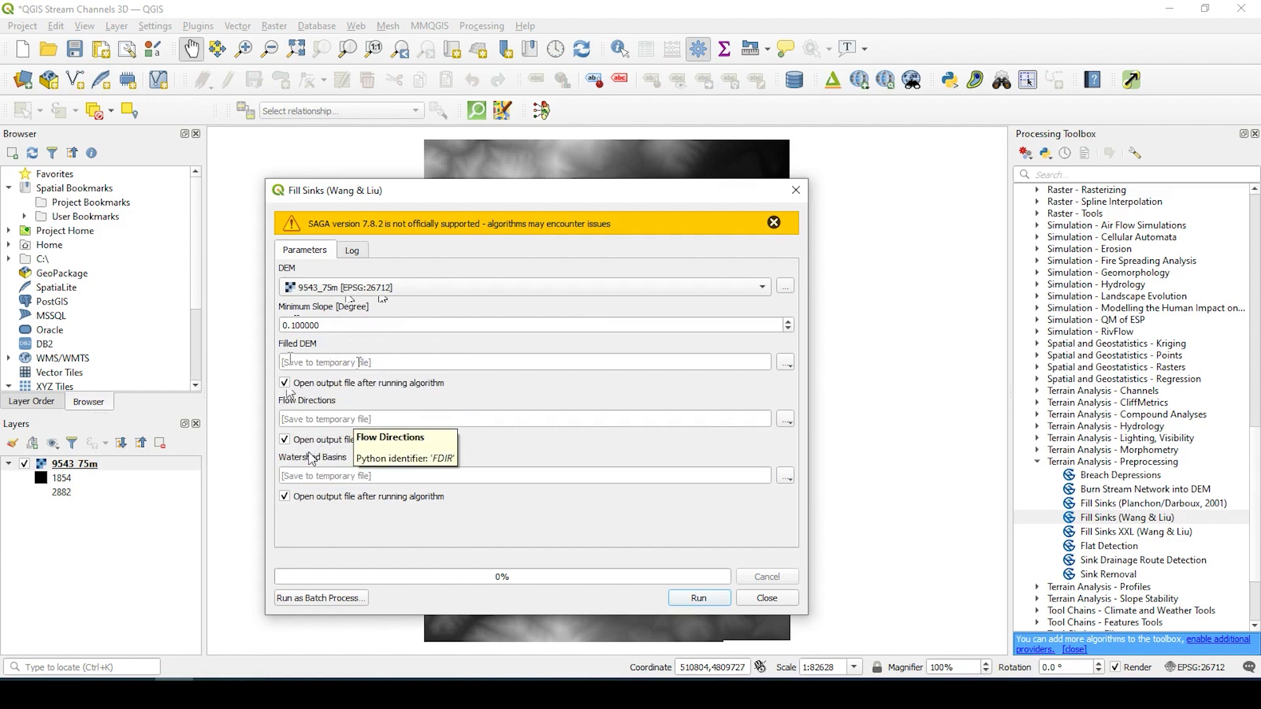
{"action": "left_click", "coordinate": [283, 499]}
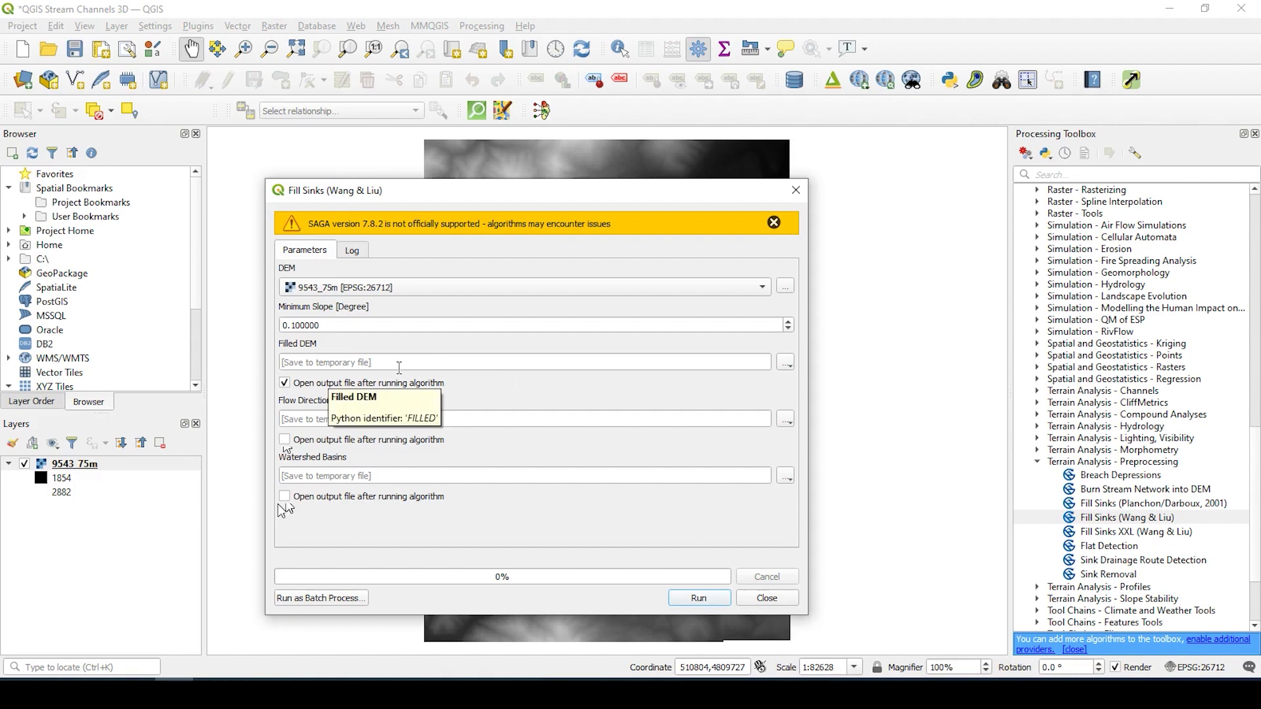
{"action": "left_click", "coordinate": [786, 365]}
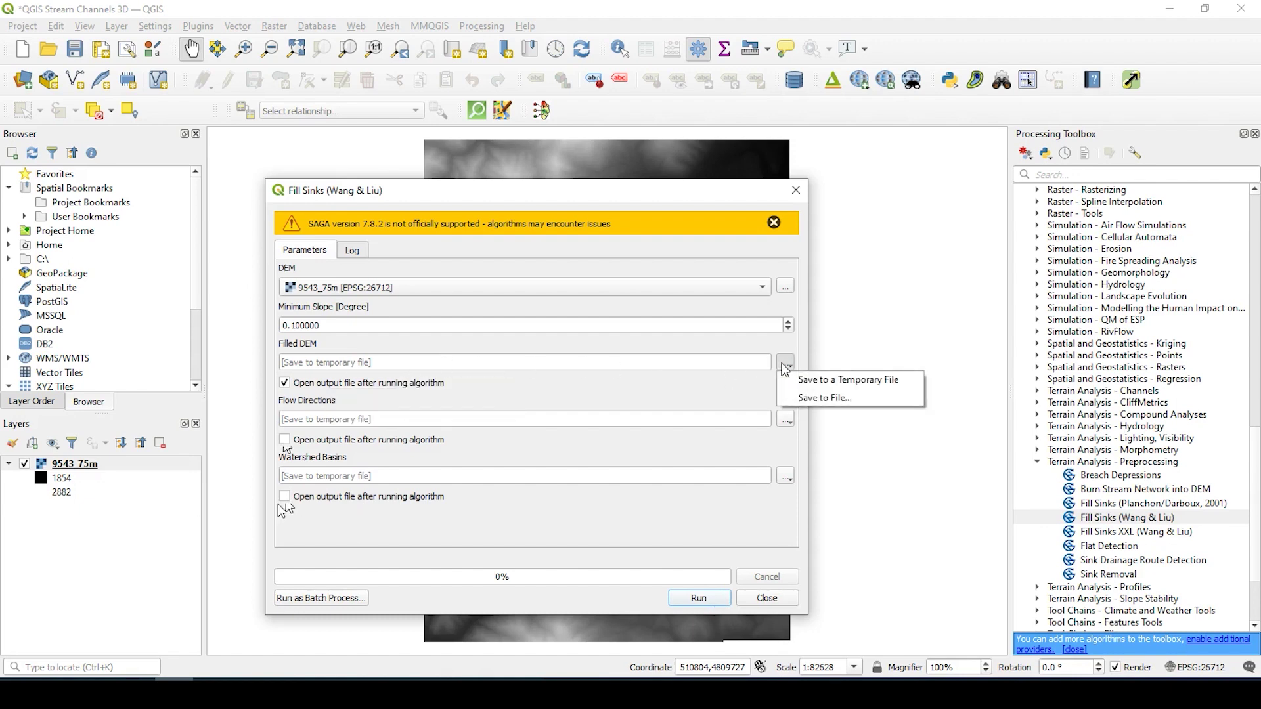
{"action": "left_click", "coordinate": [809, 399]}
{"action": "left_click", "coordinate": [447, 346]}
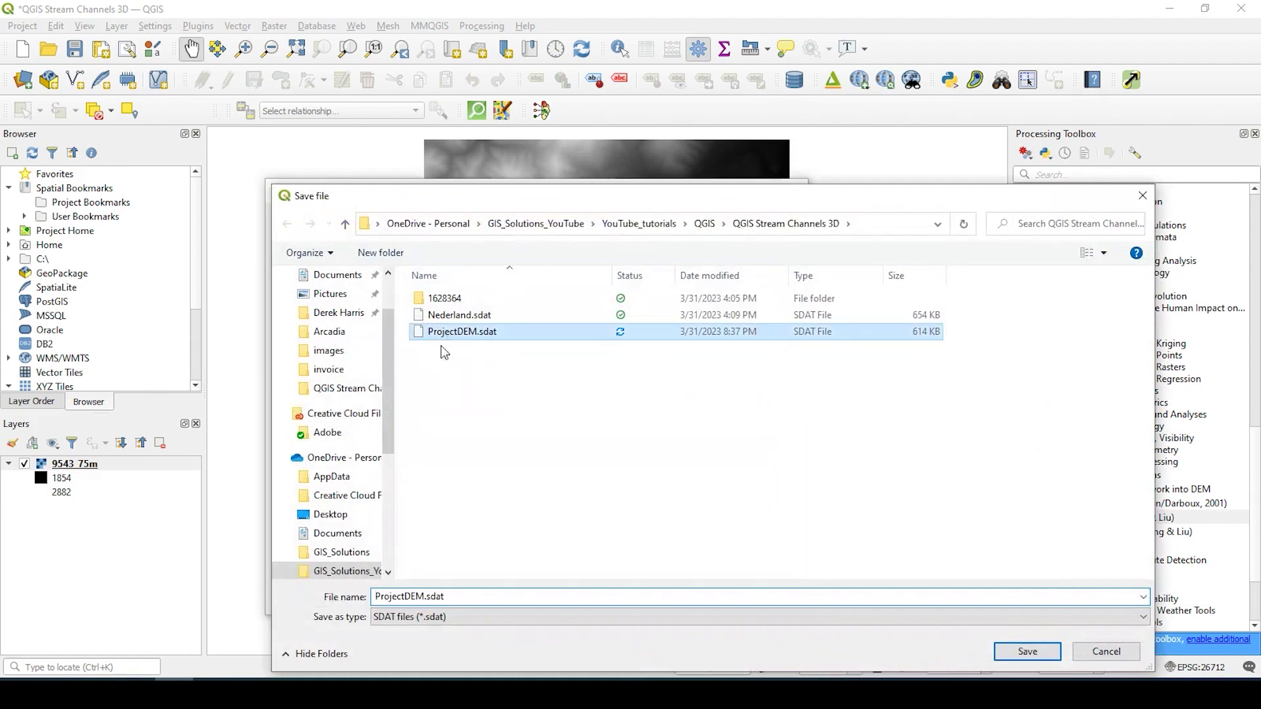
{"action": "double_click", "coordinate": [422, 593]}
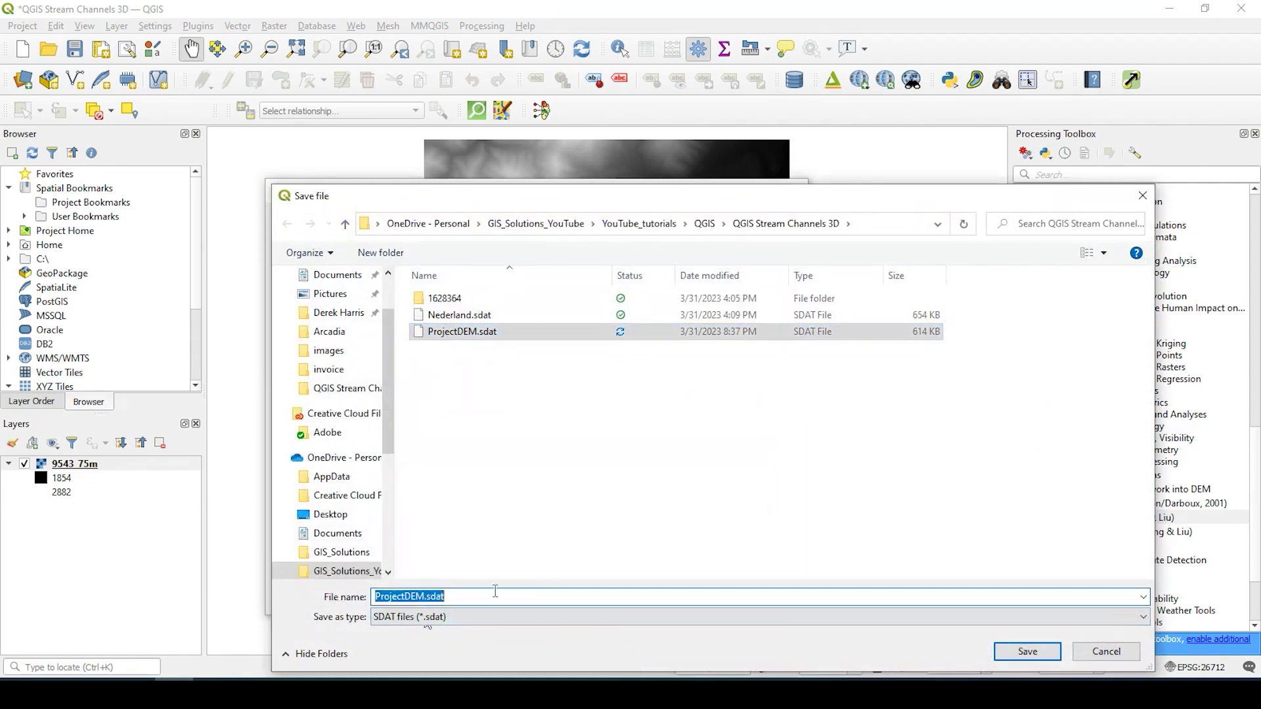
{"action": "left_click", "coordinate": [545, 593]}
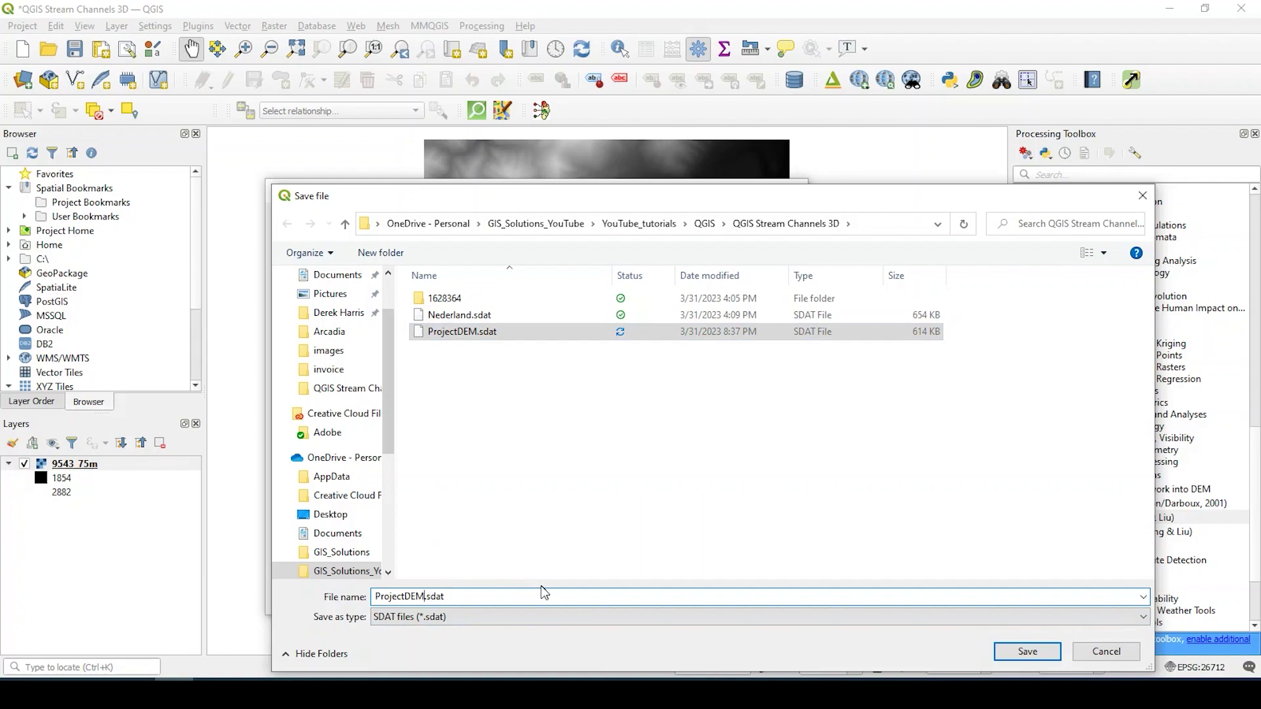
{"action": "type", "text": "1"}
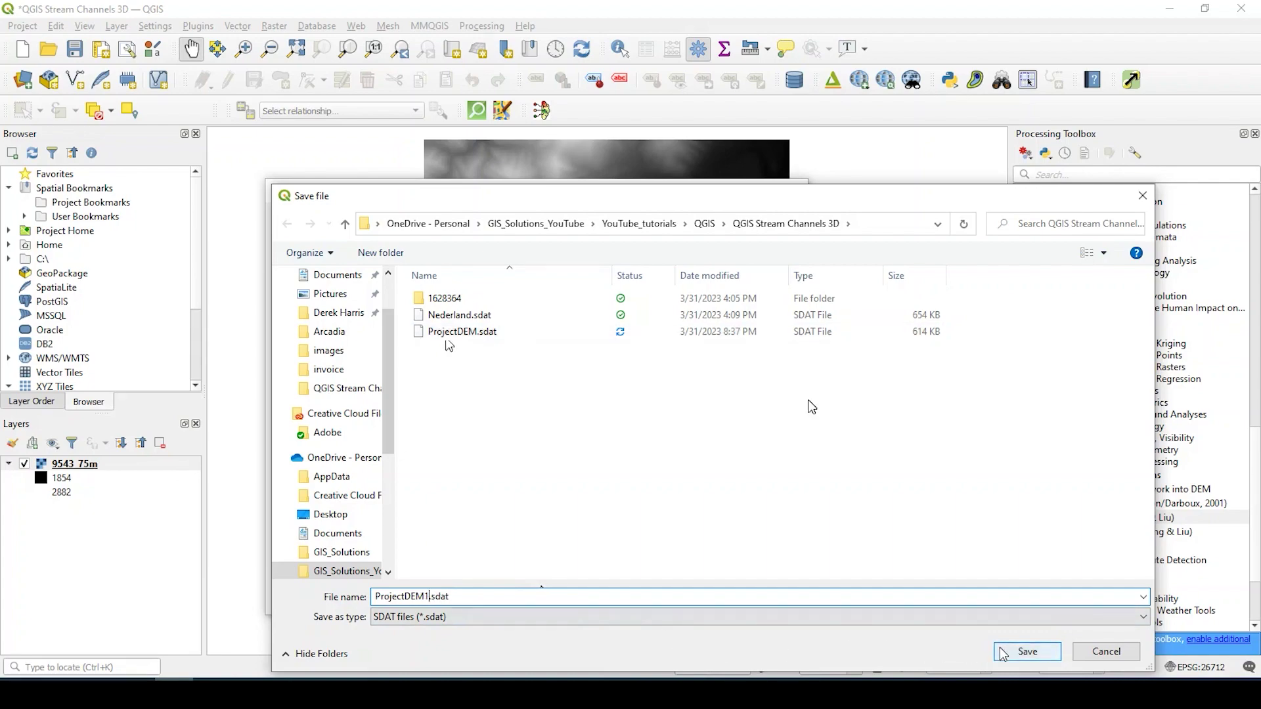
{"action": "left_click", "coordinate": [1022, 651]}
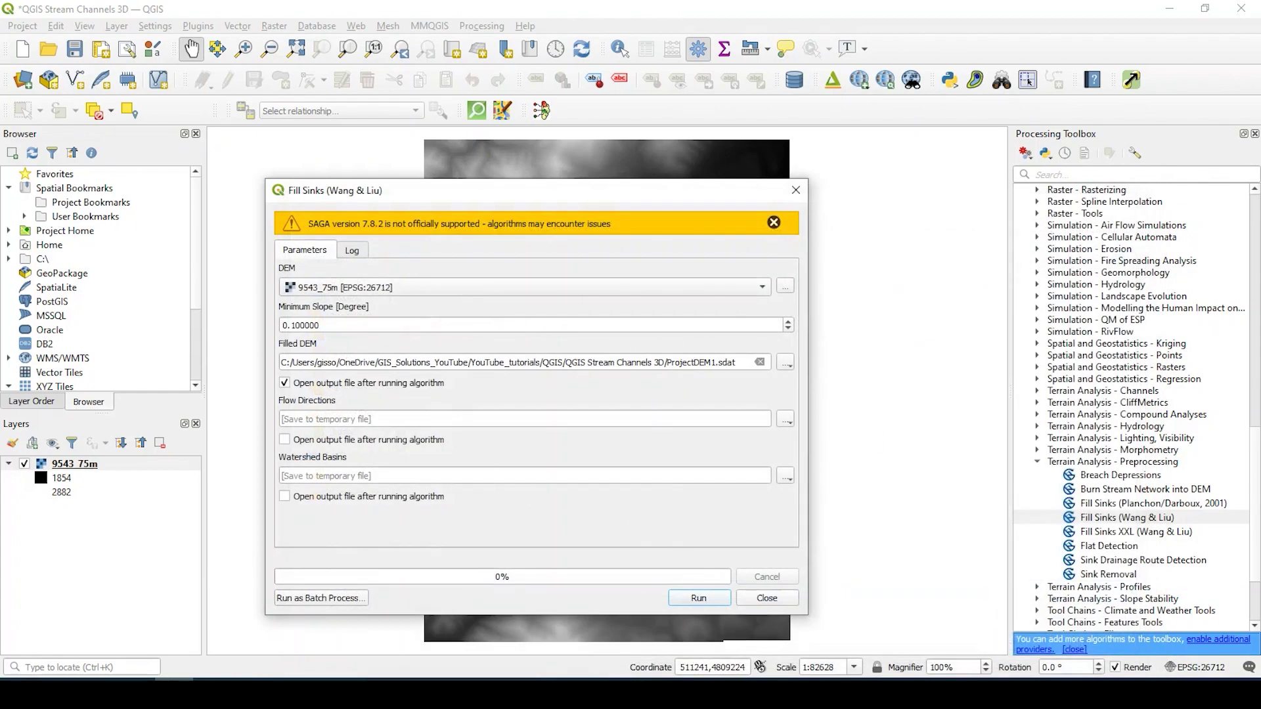
{"action": "left_click", "coordinate": [699, 596]}
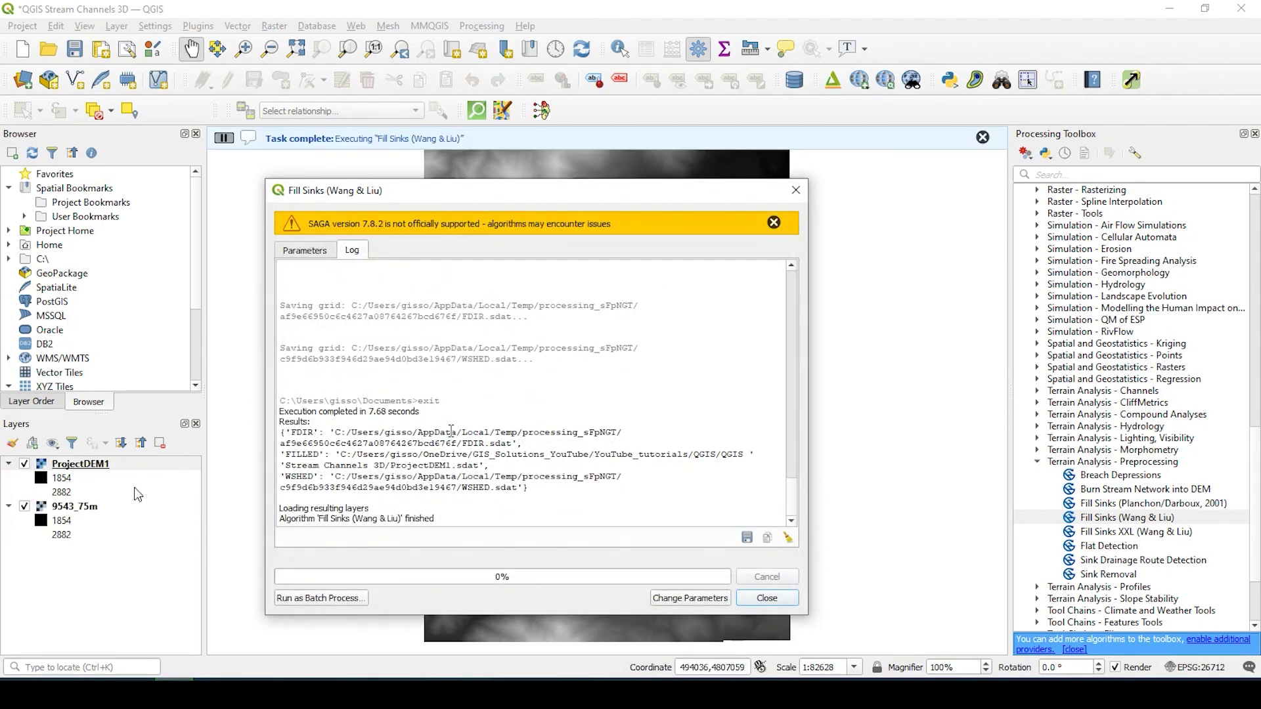
- Close Fill Sinks, hide 9543_75m, and switch the toolbox from Preprocessing to Terrain Analysis - Channels
{"action": "left_click", "coordinate": [762, 599]}
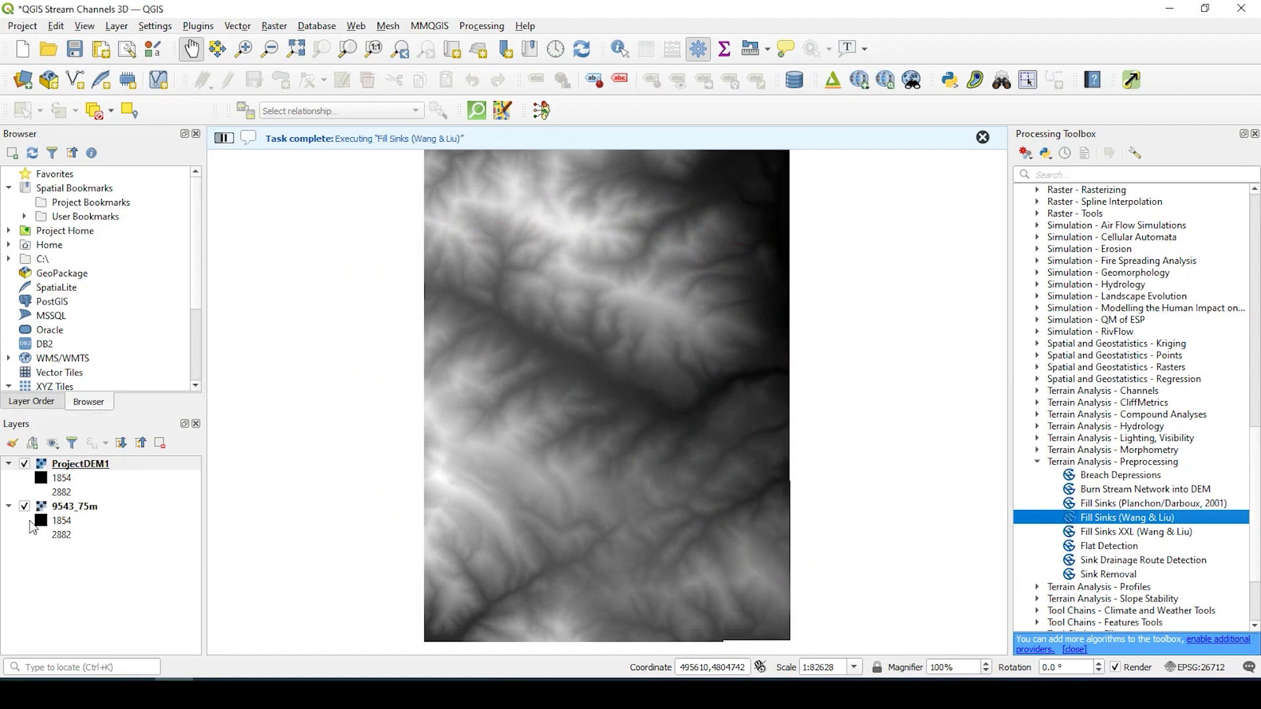
{"action": "left_click", "coordinate": [25, 507]}
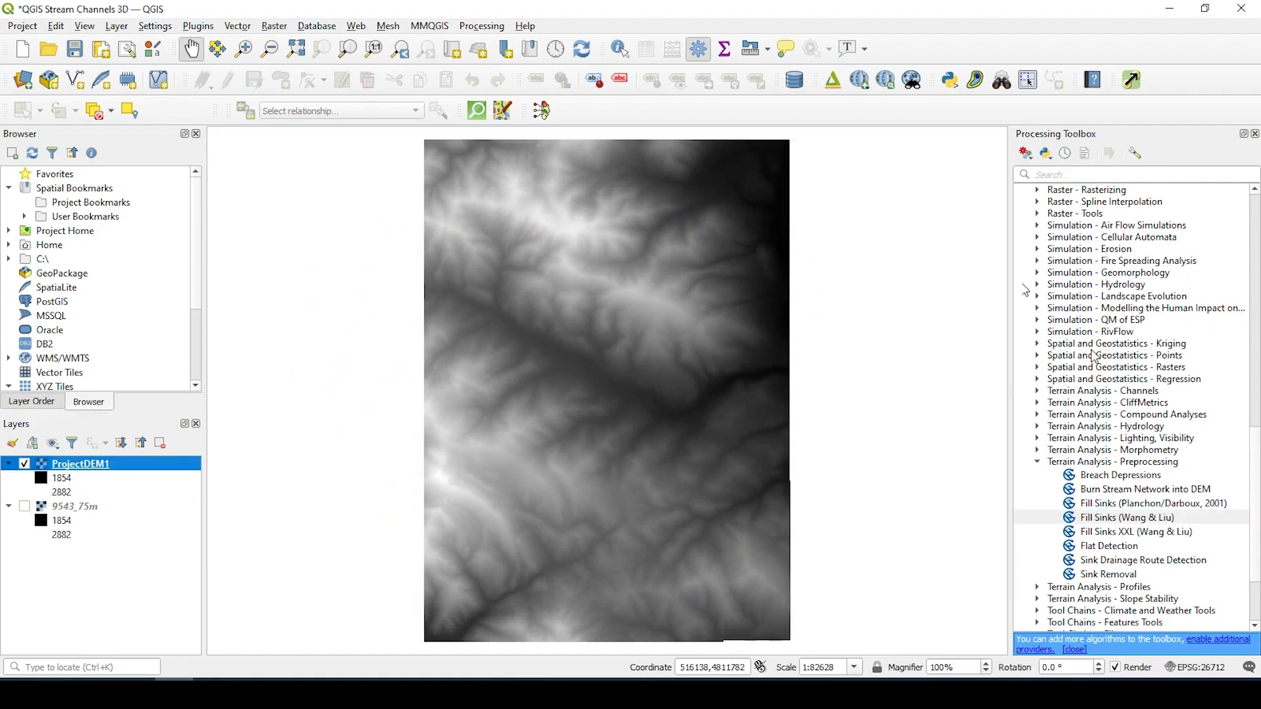
{"action": "left_click", "coordinate": [1038, 462]}
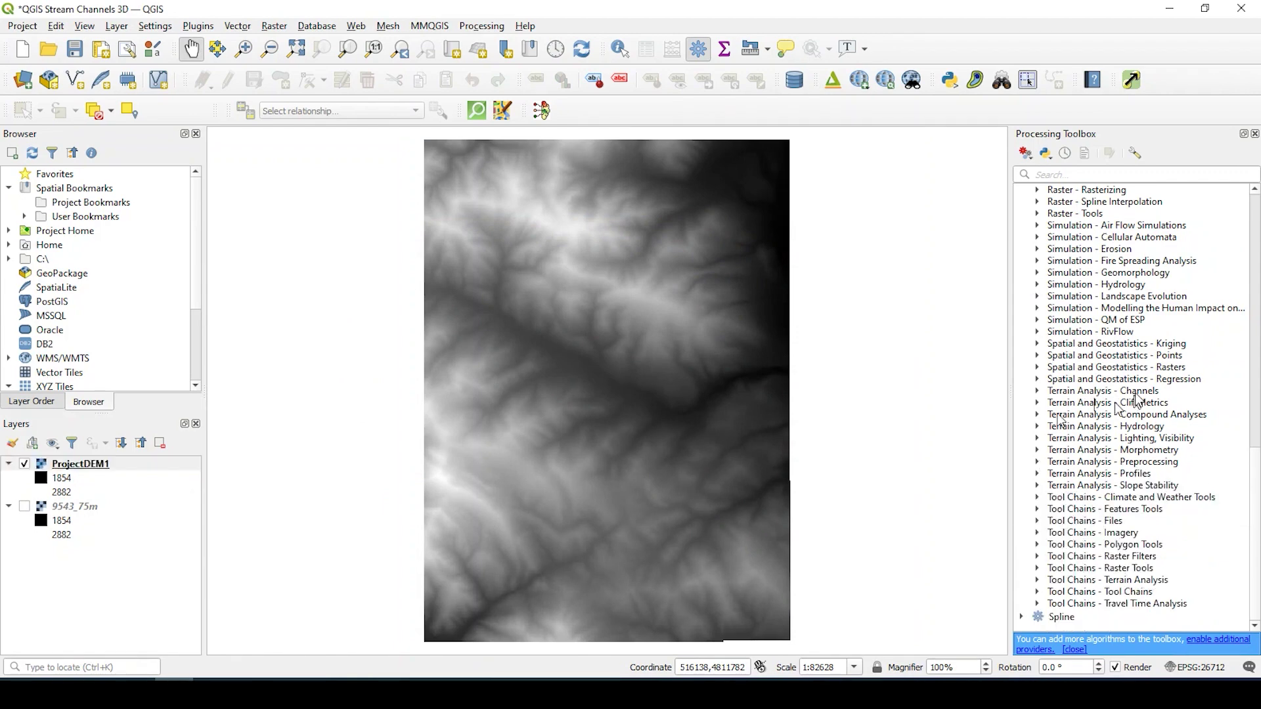
{"action": "left_click", "coordinate": [1037, 392]}
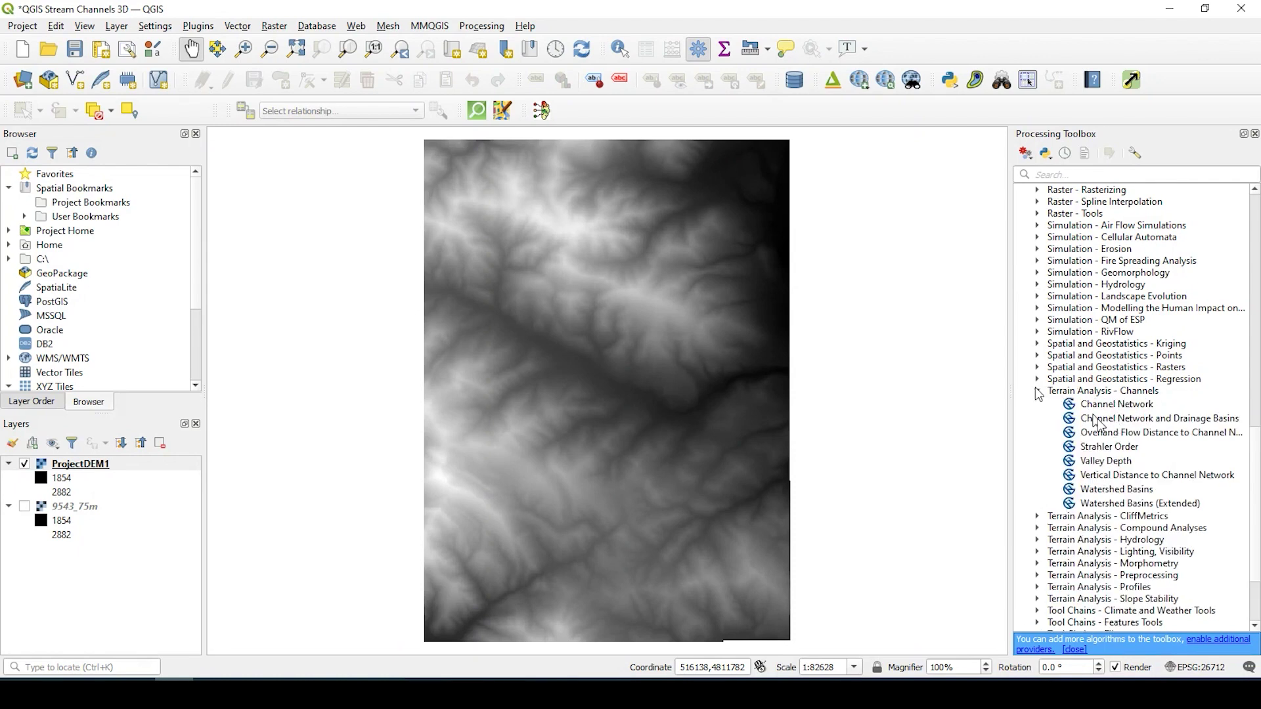
- In Channel Network and Drainage Basins, stop flow direction, connectivity, Strahler Order and junctions outputs from loading
{"action": "double_click", "coordinate": [1190, 425]}
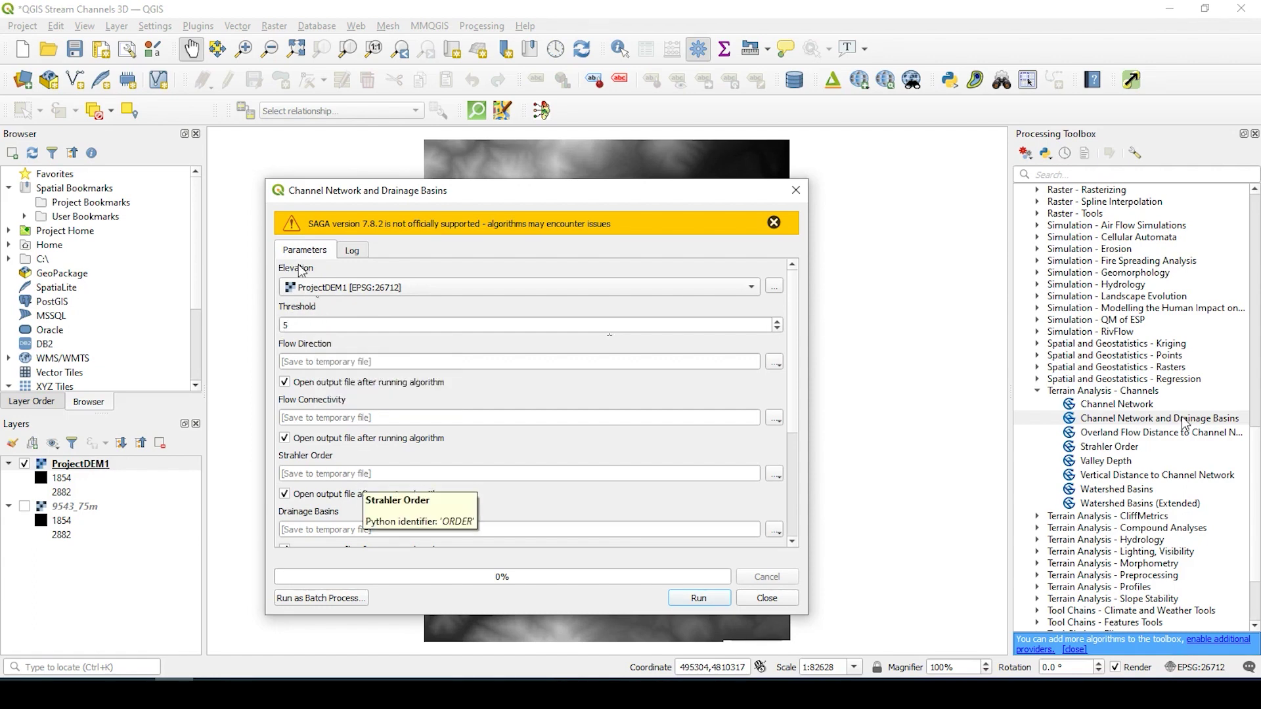
{"action": "left_click", "coordinate": [285, 383]}
{"action": "left_click", "coordinate": [285, 438]}
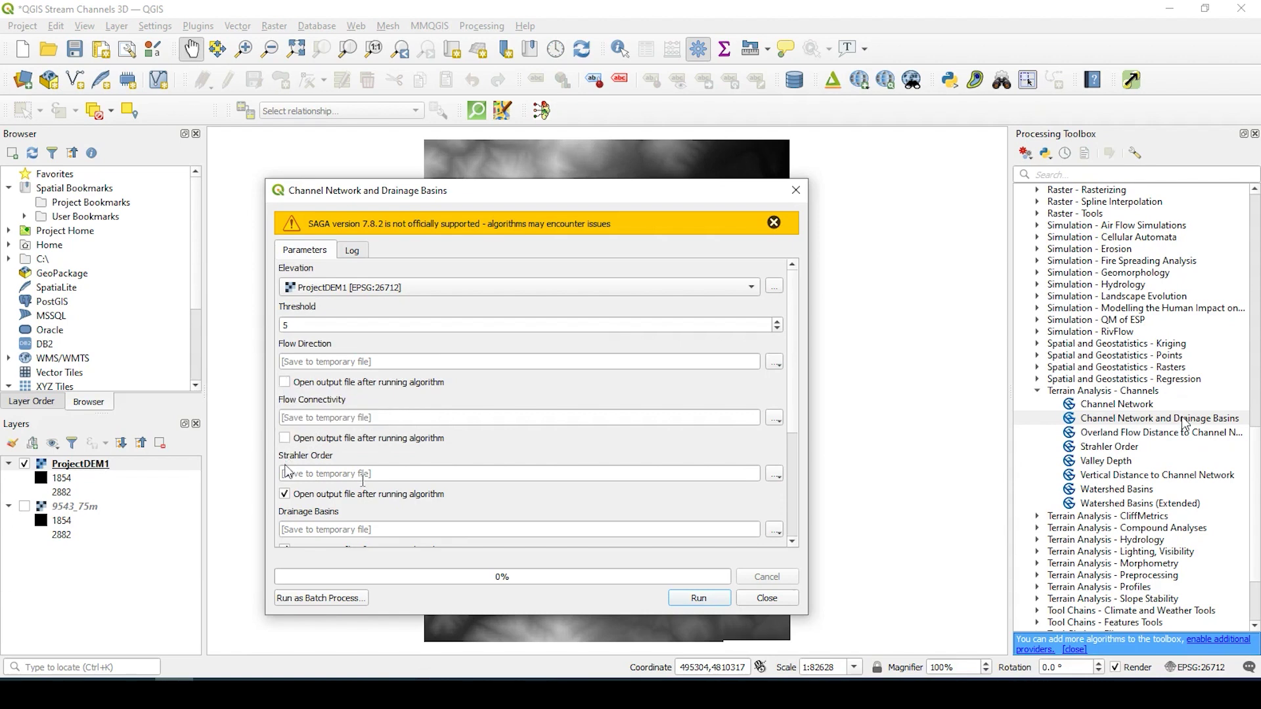
{"action": "scroll", "coordinate": [289, 470], "scroll_direction": "down", "scroll_amount": 1}
{"action": "left_click", "coordinate": [285, 448]}
{"action": "scroll", "coordinate": [297, 473], "scroll_direction": "down", "scroll_amount": 1}
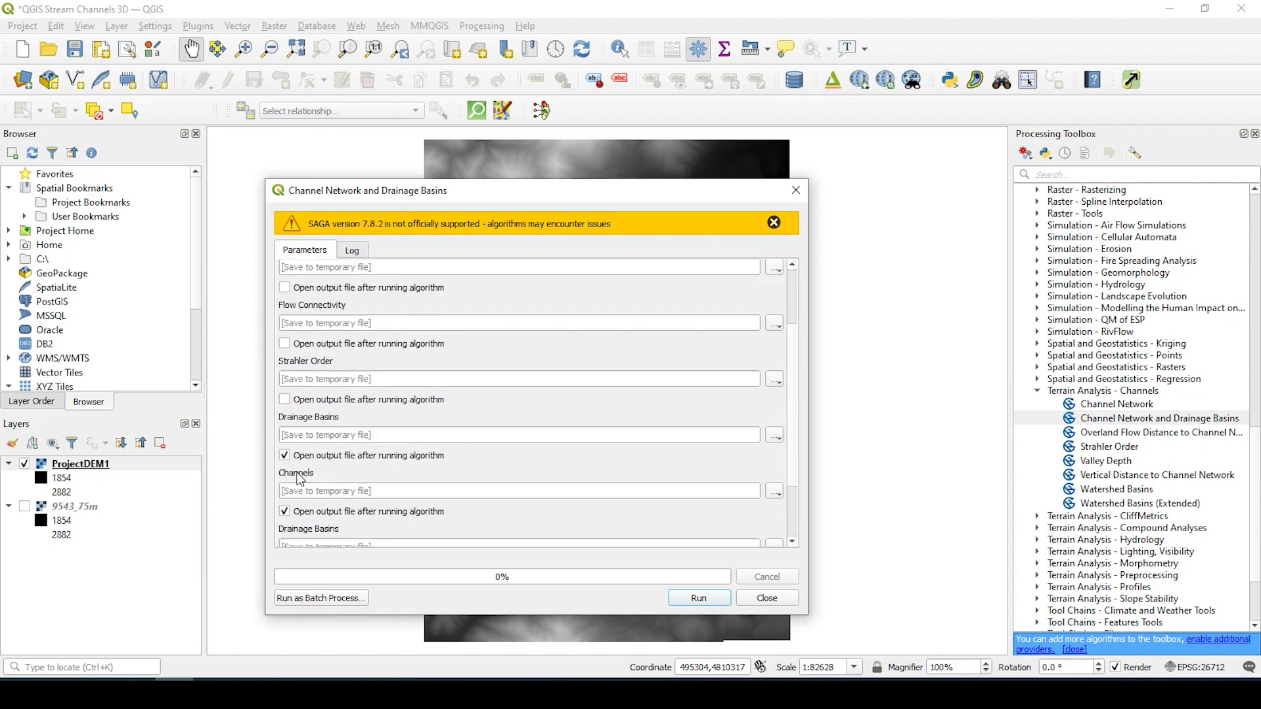
{"action": "scroll", "coordinate": [293, 473], "scroll_direction": "down", "scroll_amount": 2}
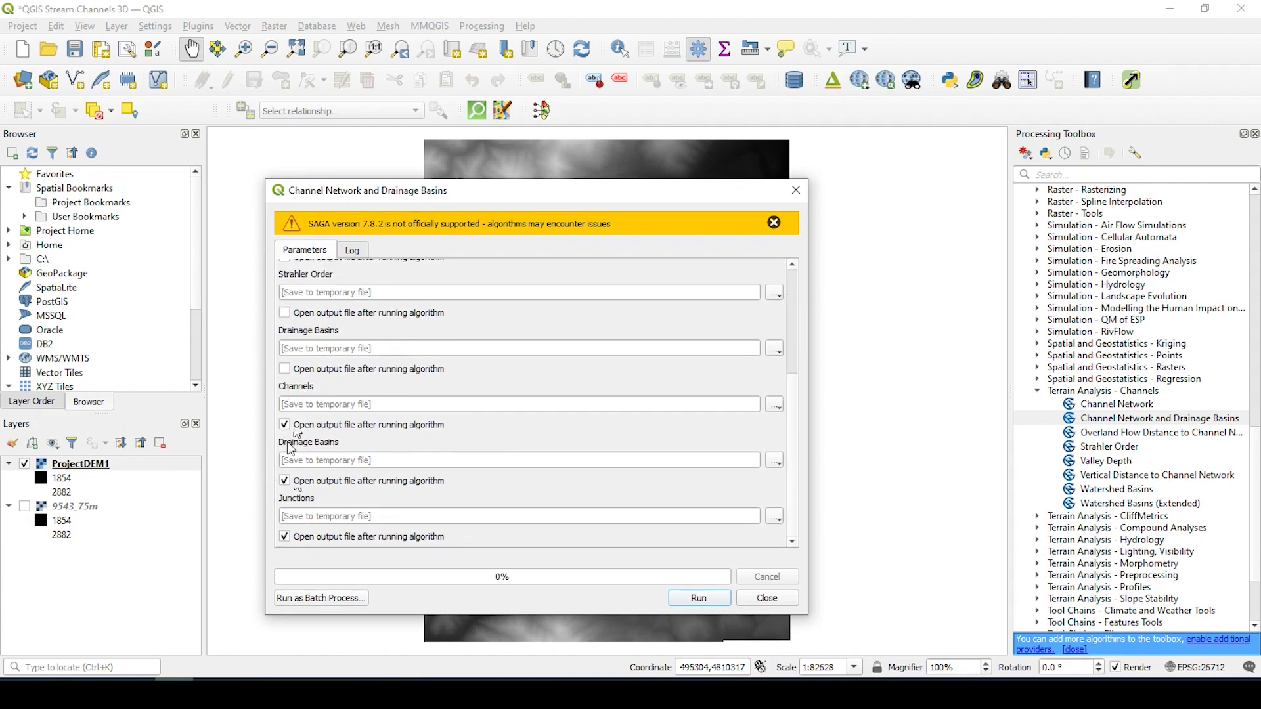
{"action": "left_click", "coordinate": [284, 538]}
- Save the Channels output to file as Channels2.shp
{"action": "left_click", "coordinate": [775, 462]}
{"action": "left_click", "coordinate": [798, 495]}
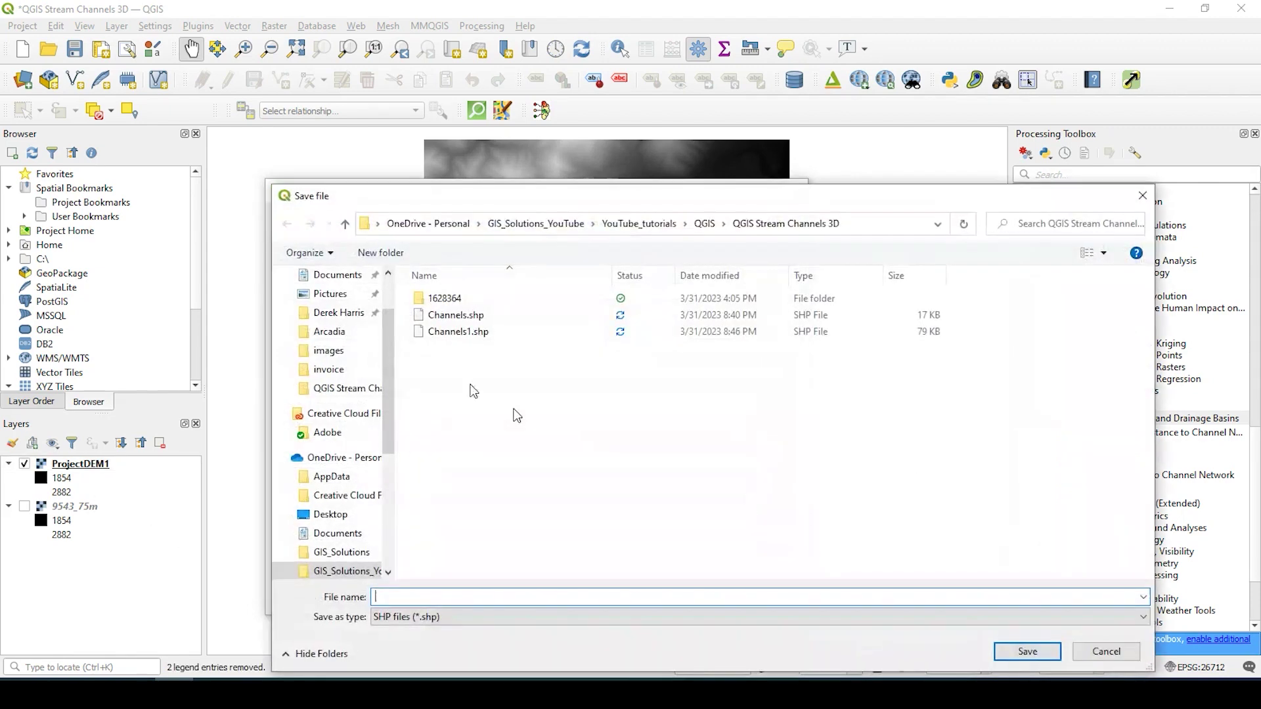
{"action": "left_click", "coordinate": [458, 332]}
{"action": "double_click", "coordinate": [425, 595]}
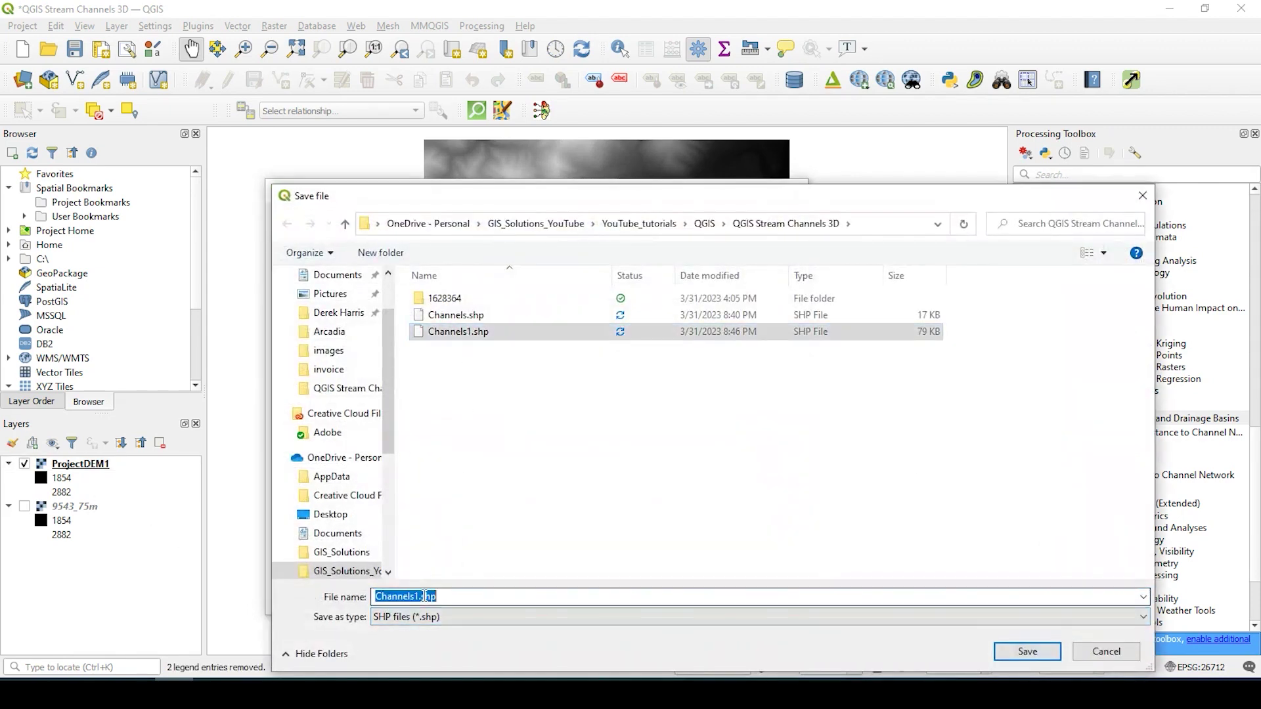
{"action": "key", "text": "Home"}
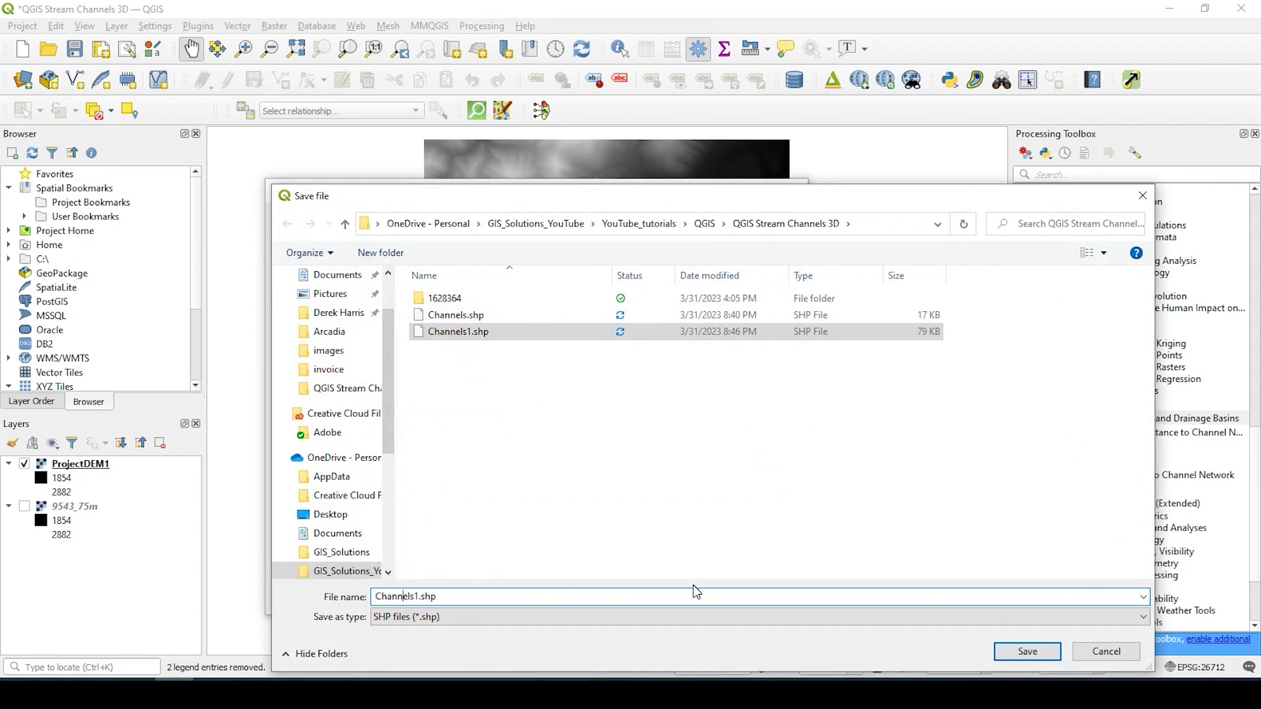
{"action": "key", "text": "Delete"}
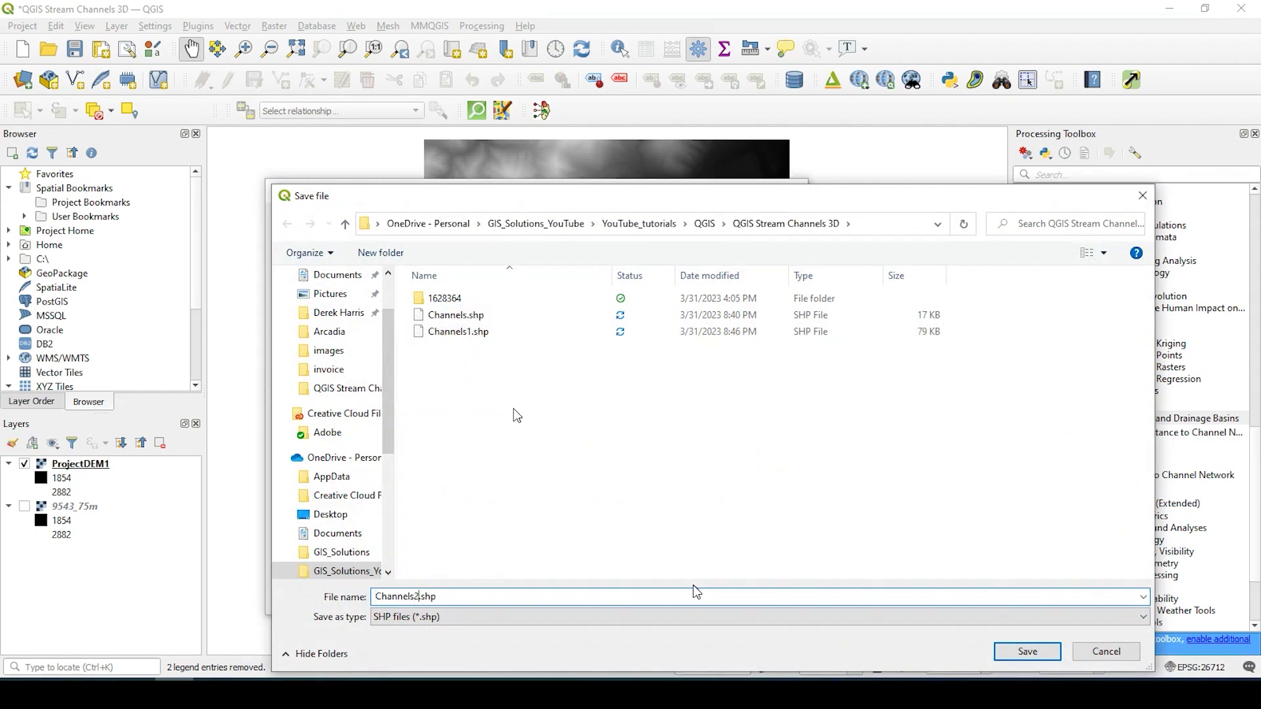
{"action": "left_click", "coordinate": [1049, 654]}
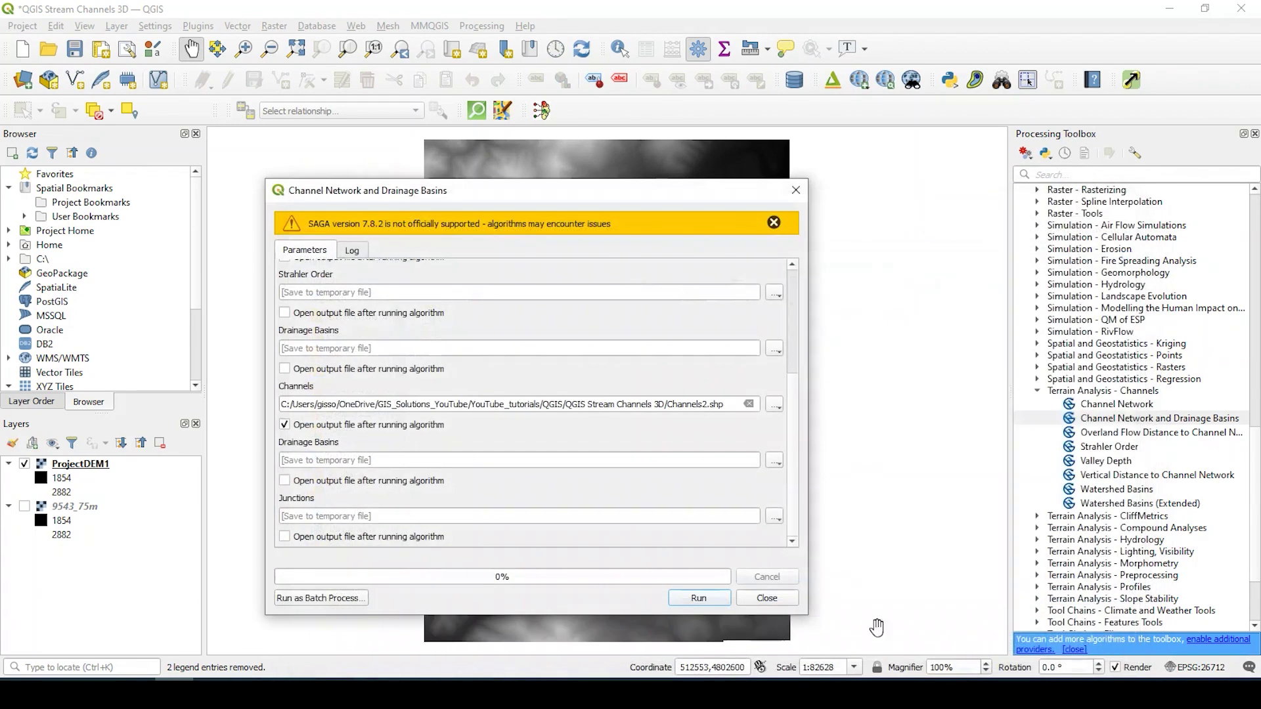
- Run Channel Network and Drainage Basins on ProjectDEM1 and close the dialog when finished
{"action": "left_click", "coordinate": [709, 592]}
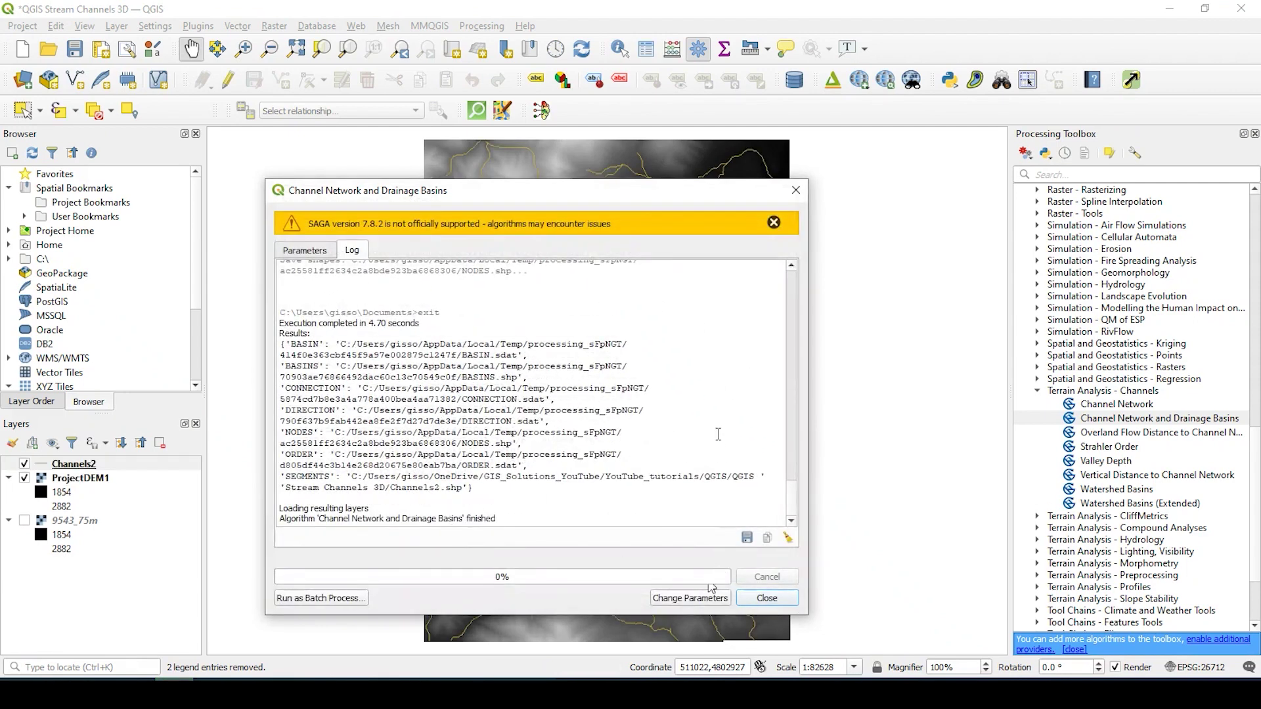
{"action": "left_click", "coordinate": [760, 598]}
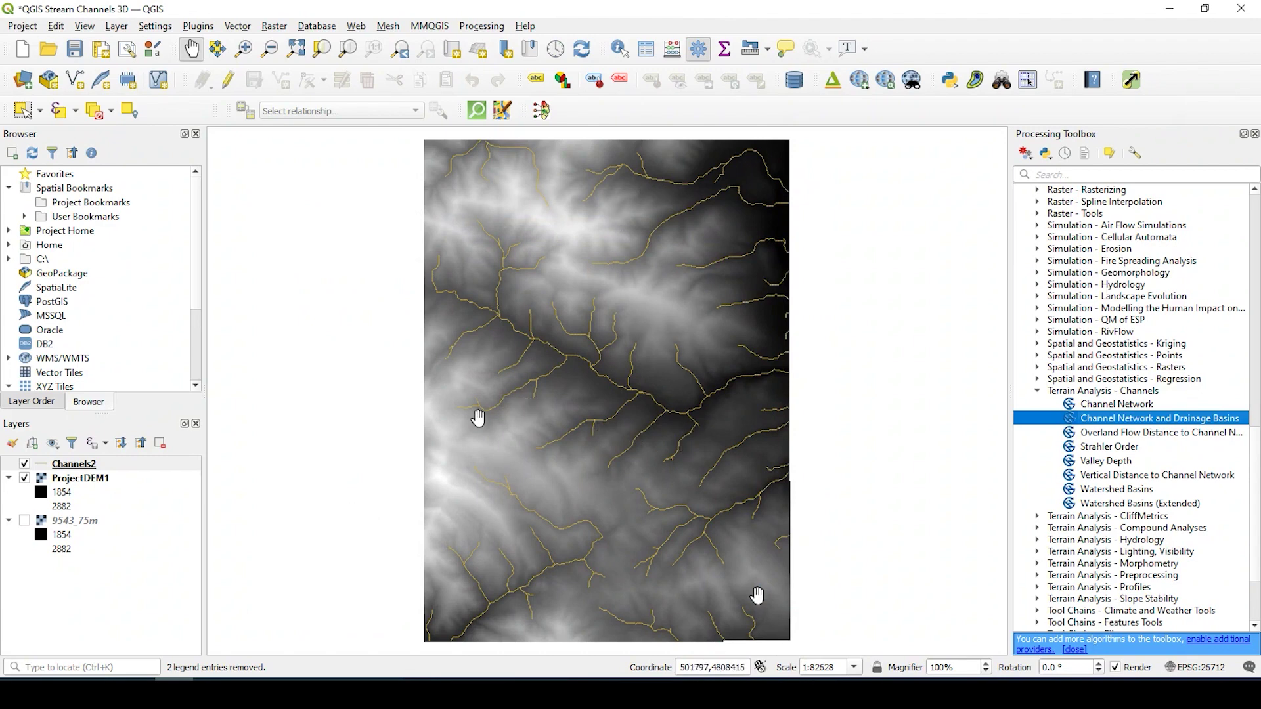
{"action": "right_click", "coordinate": [69, 463]}
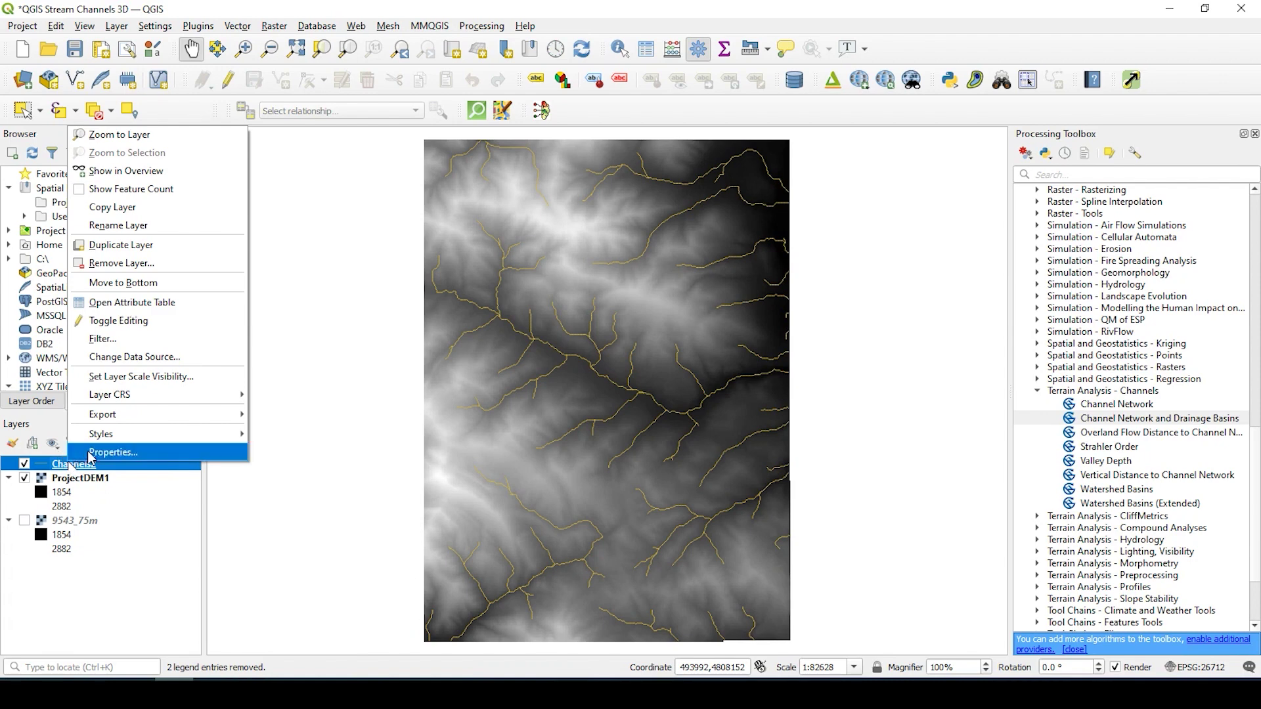
{"action": "left_click", "coordinate": [132, 302]}
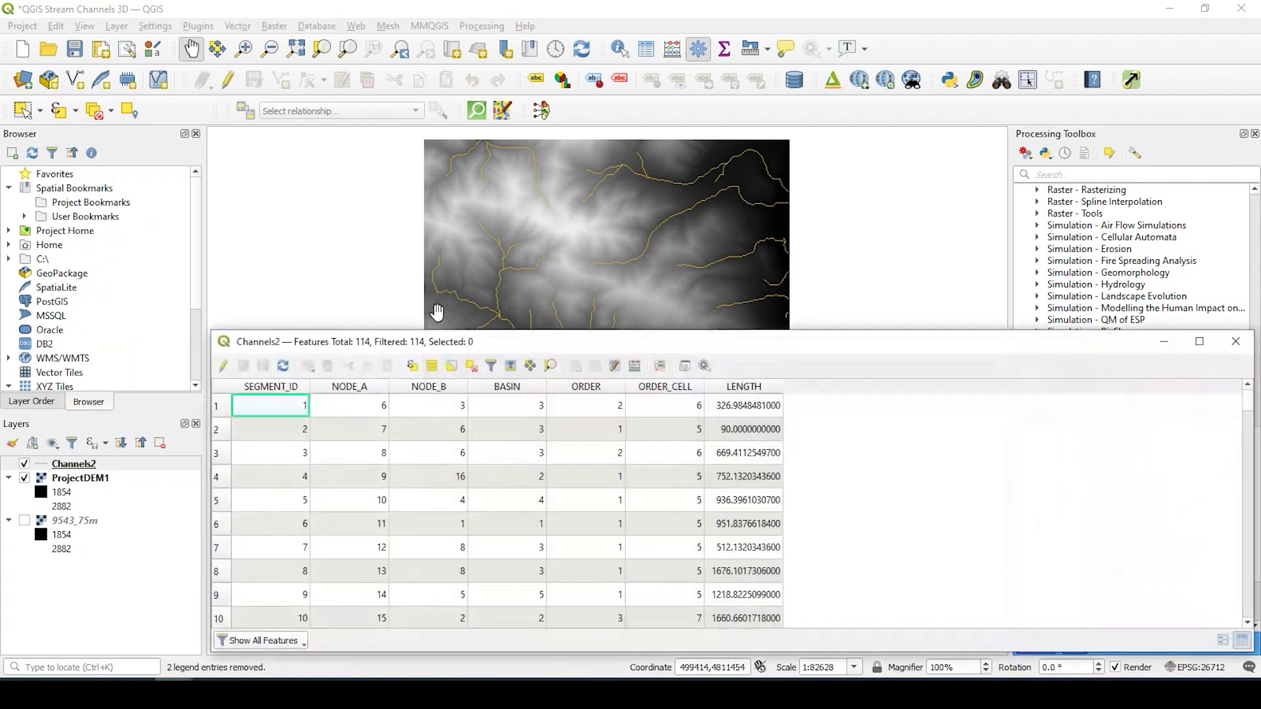
{"action": "left_click", "coordinate": [596, 389]}
{"action": "scroll", "coordinate": [599, 446], "scroll_direction": "down", "scroll_amount": 20}
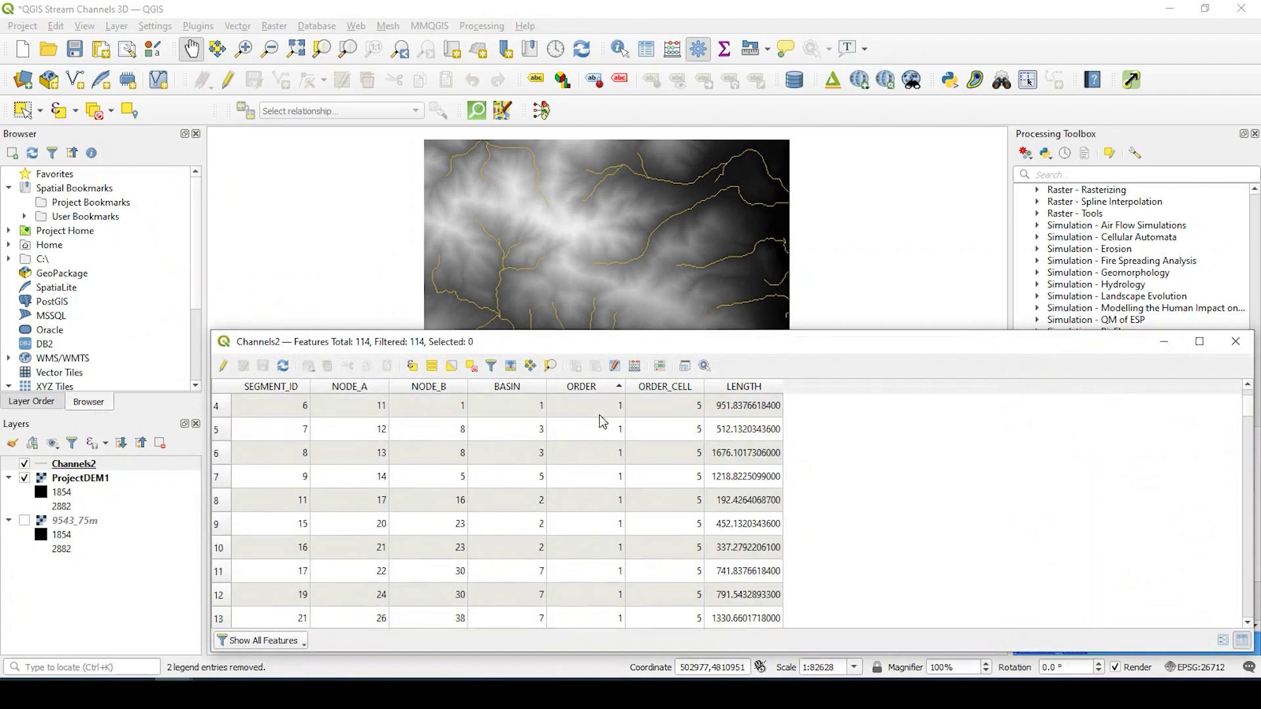
{"action": "scroll", "coordinate": [599, 479], "scroll_direction": "down", "scroll_amount": 14}
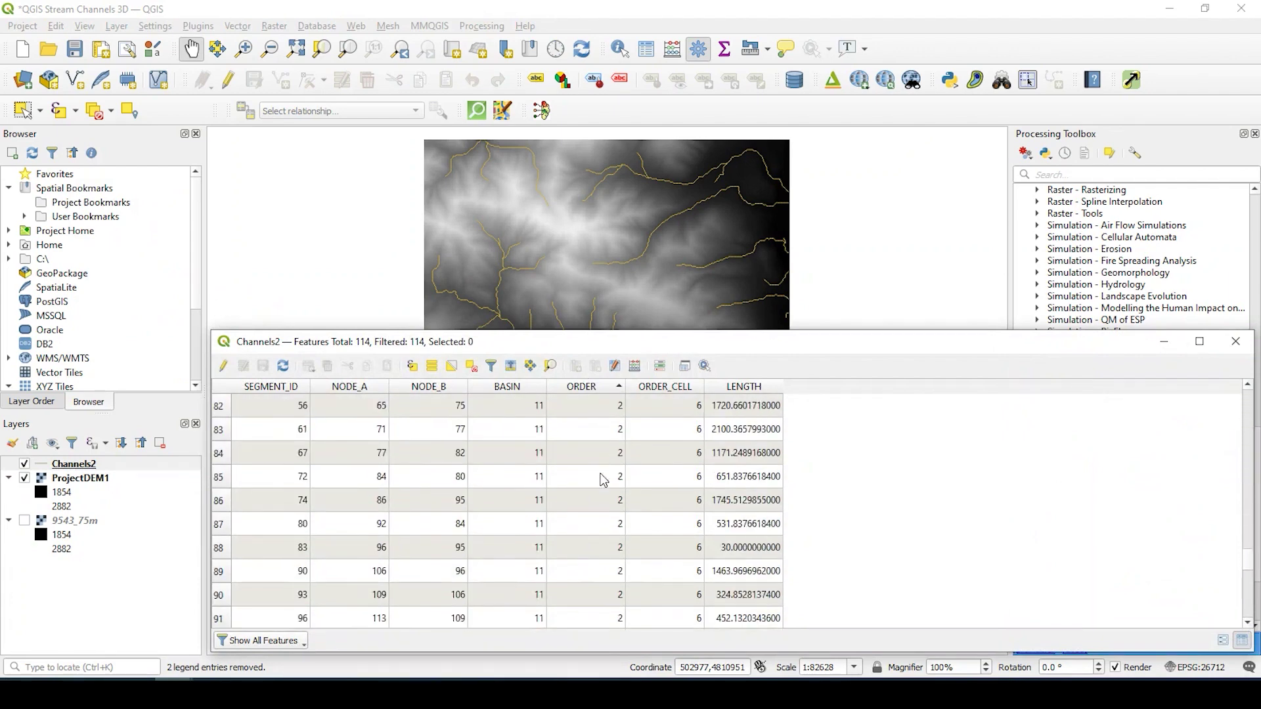
{"action": "scroll", "coordinate": [599, 497], "scroll_direction": "up", "scroll_amount": 20}
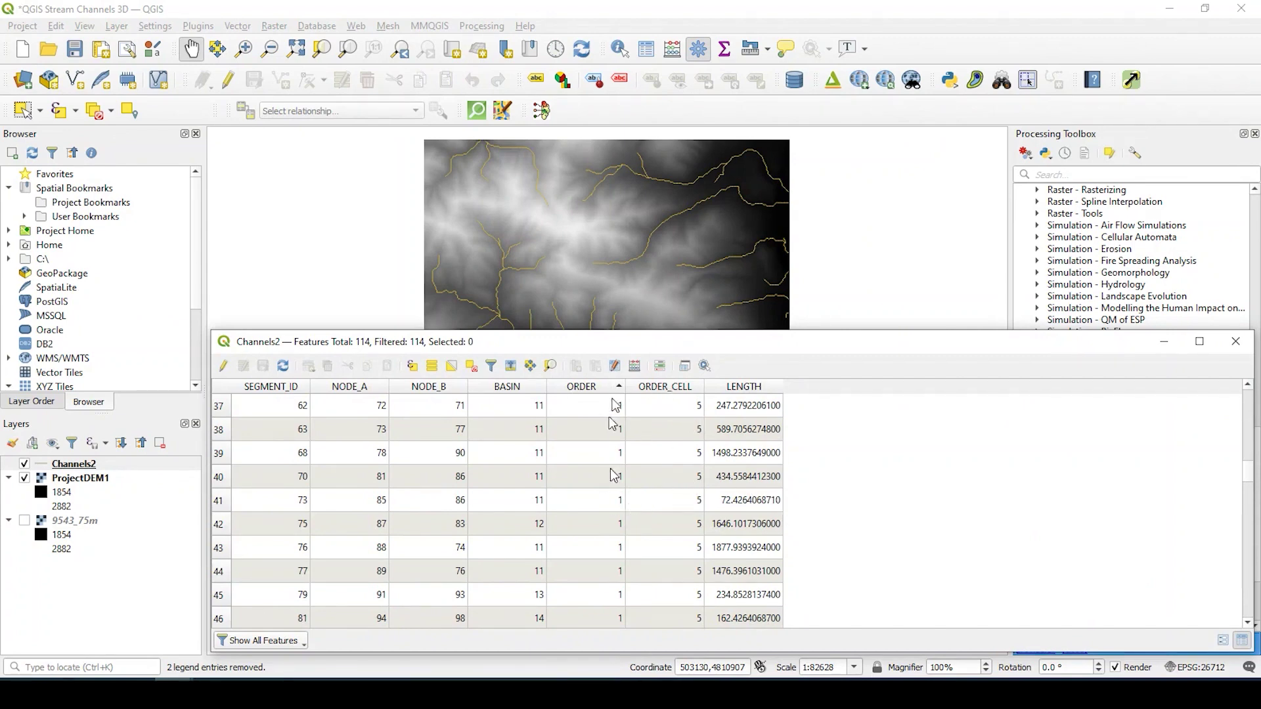
{"action": "scroll", "coordinate": [600, 516], "scroll_direction": "down", "scroll_amount": 8}
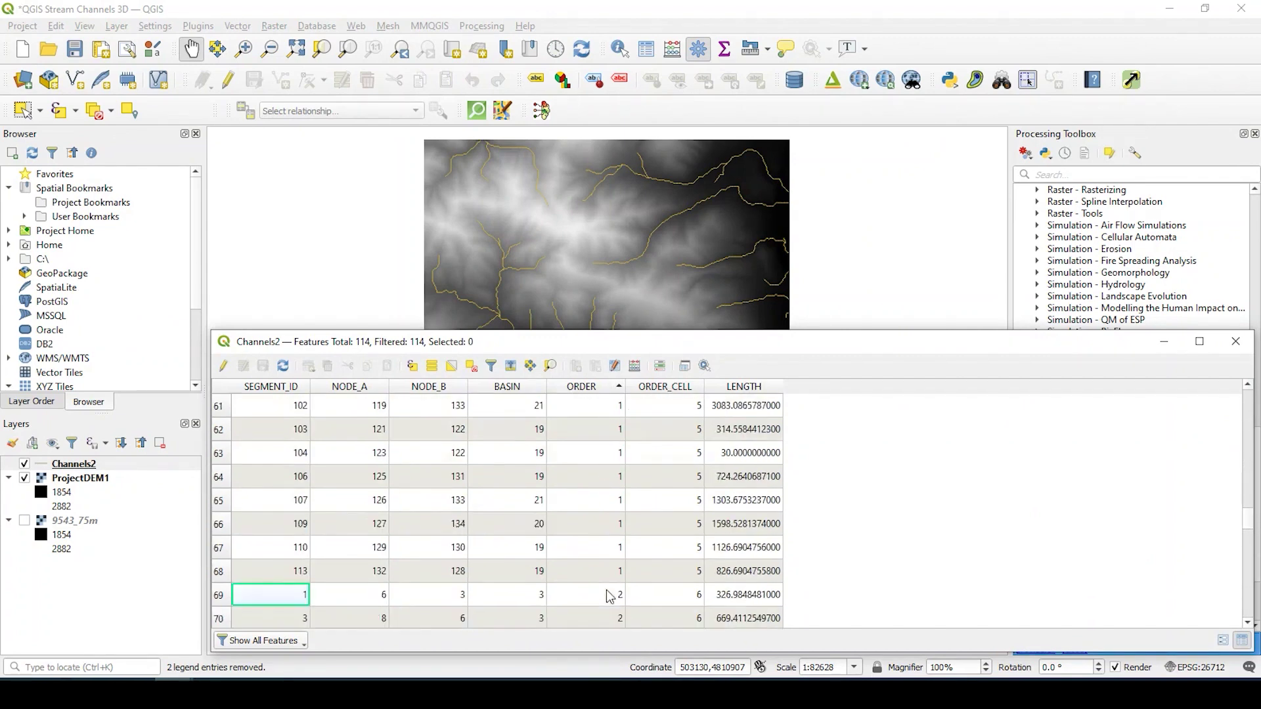
{"action": "scroll", "coordinate": [608, 595], "scroll_direction": "down", "scroll_amount": 9}
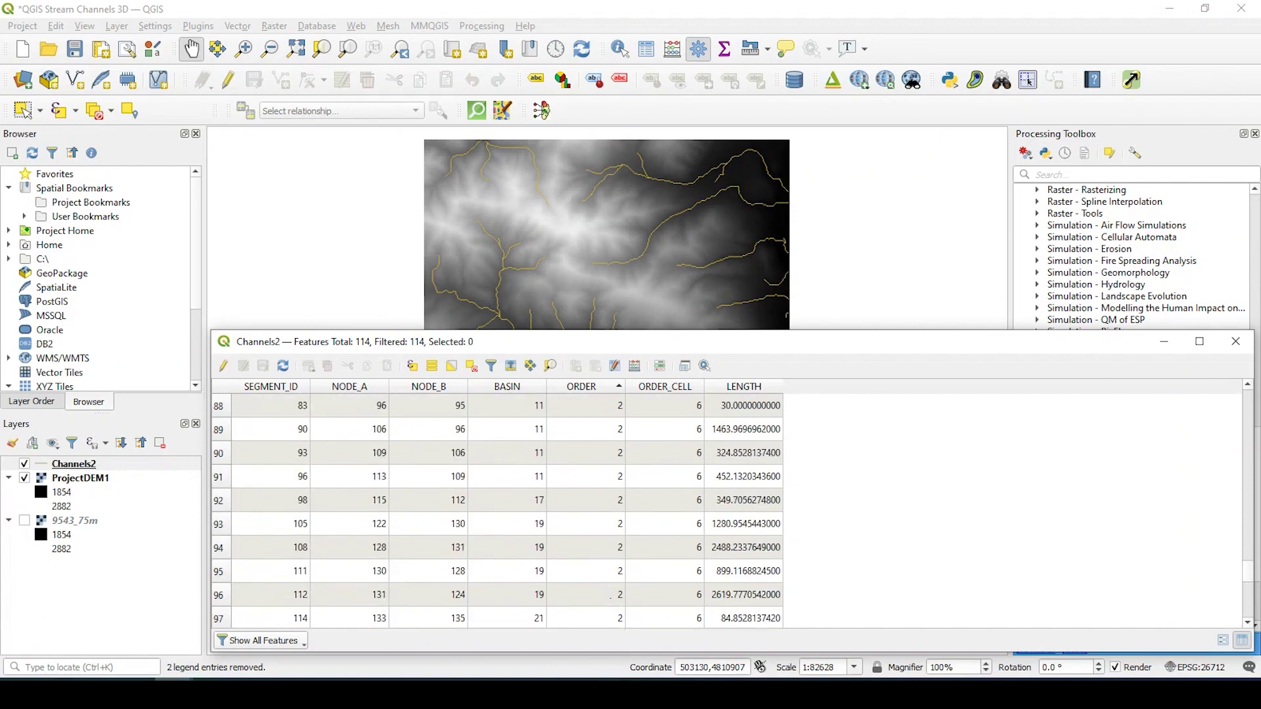
{"action": "left_click", "coordinate": [1236, 341]}
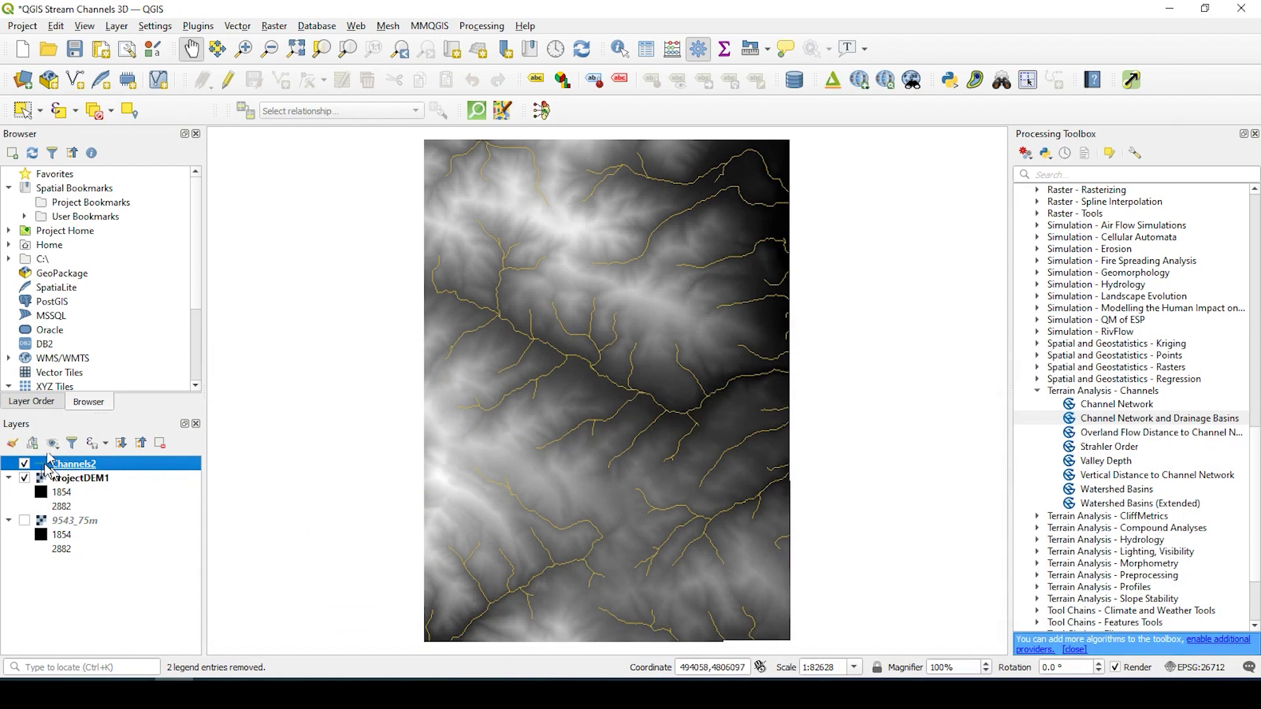
- Give Channels2 a Categorized symbology on the ORDER field and classify its values
{"action": "double_click", "coordinate": [76, 464]}
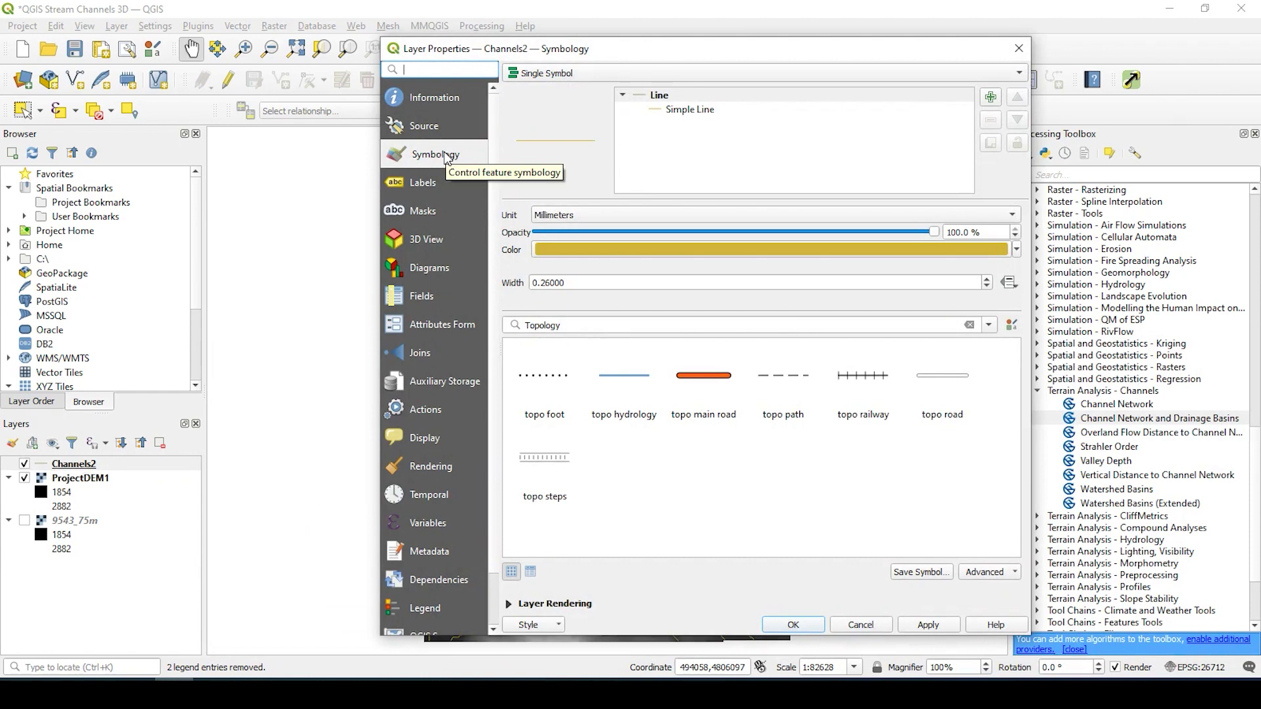
{"action": "left_click", "coordinate": [558, 78]}
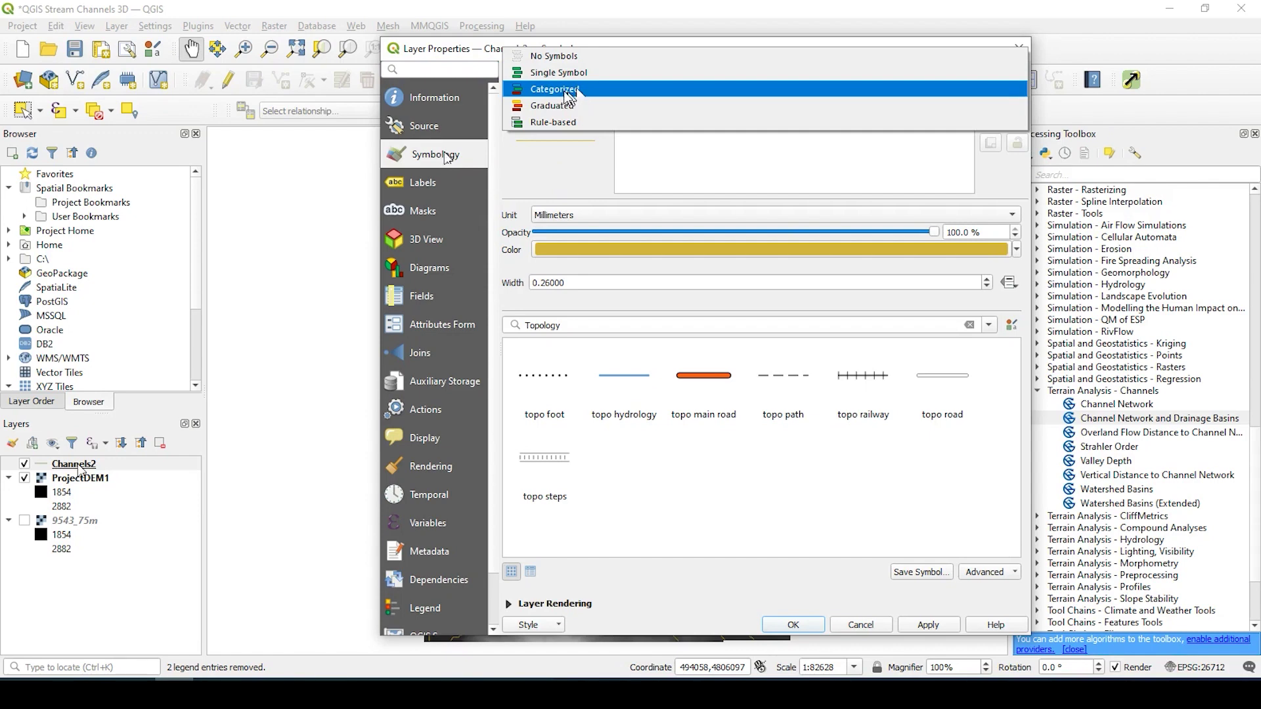
{"action": "left_click", "coordinate": [567, 90]}
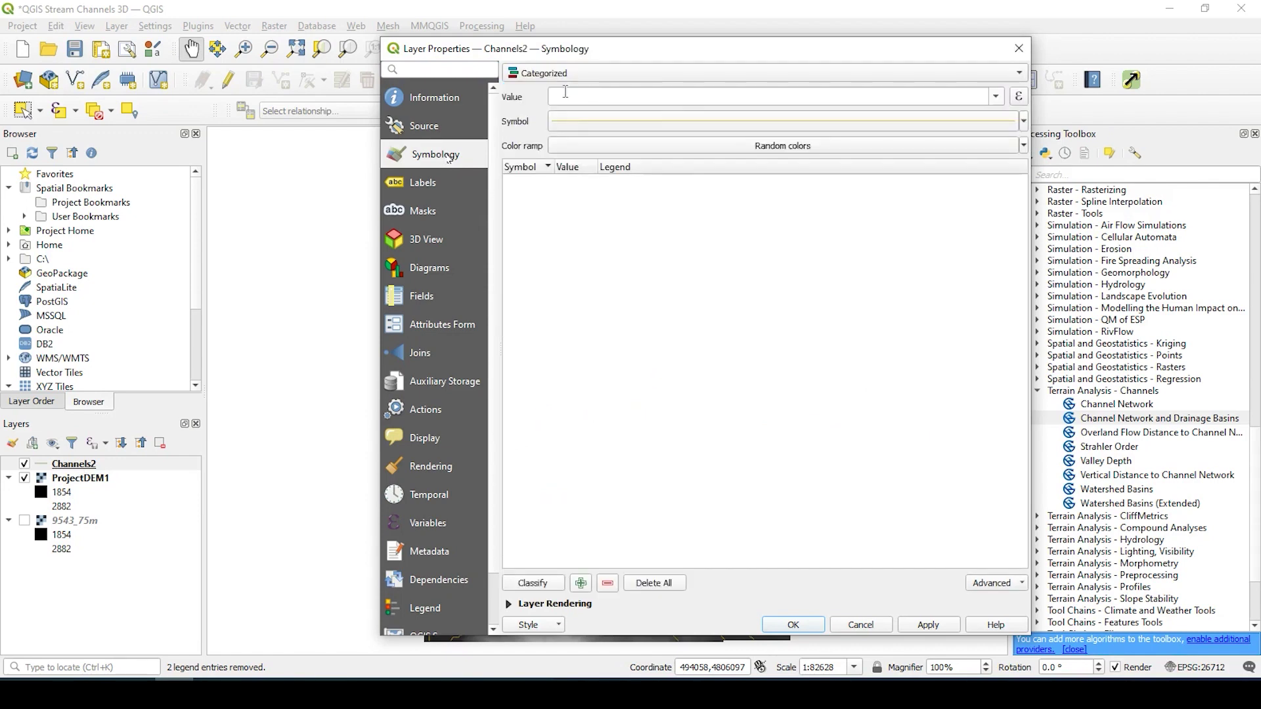
{"action": "left_click", "coordinate": [998, 97]}
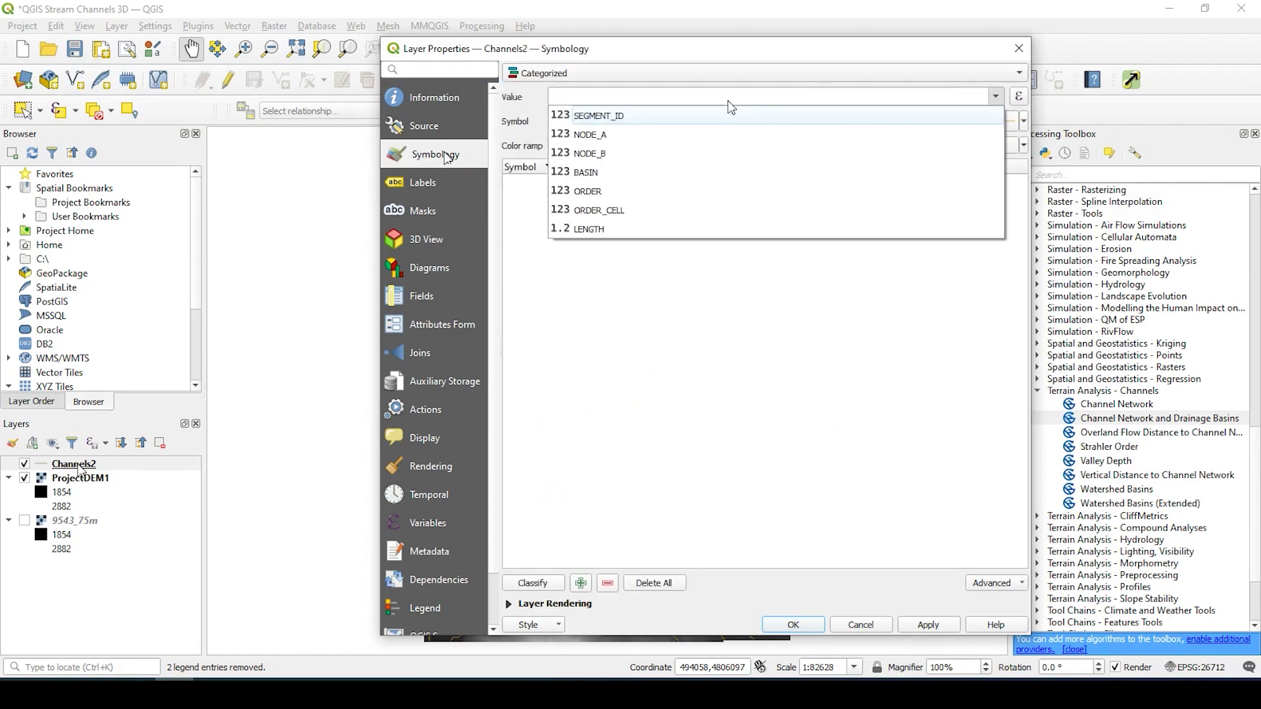
{"action": "left_click", "coordinate": [620, 186]}
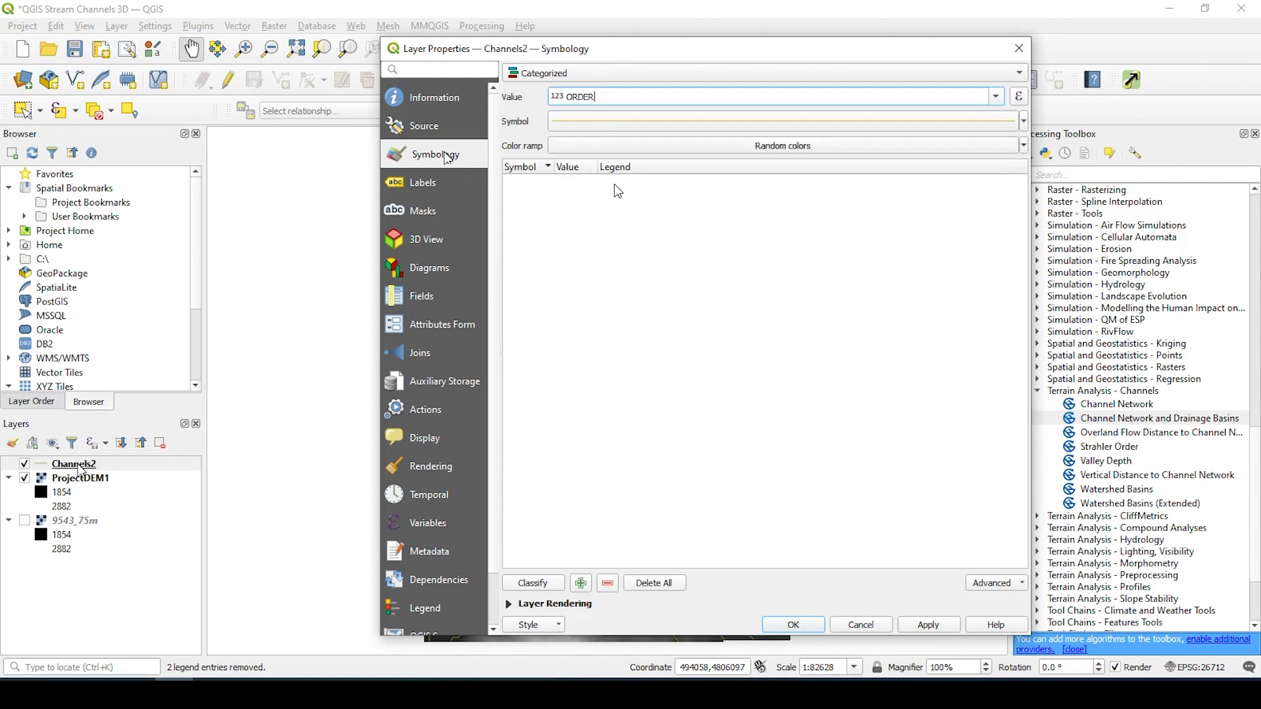
{"action": "left_click", "coordinate": [546, 583]}
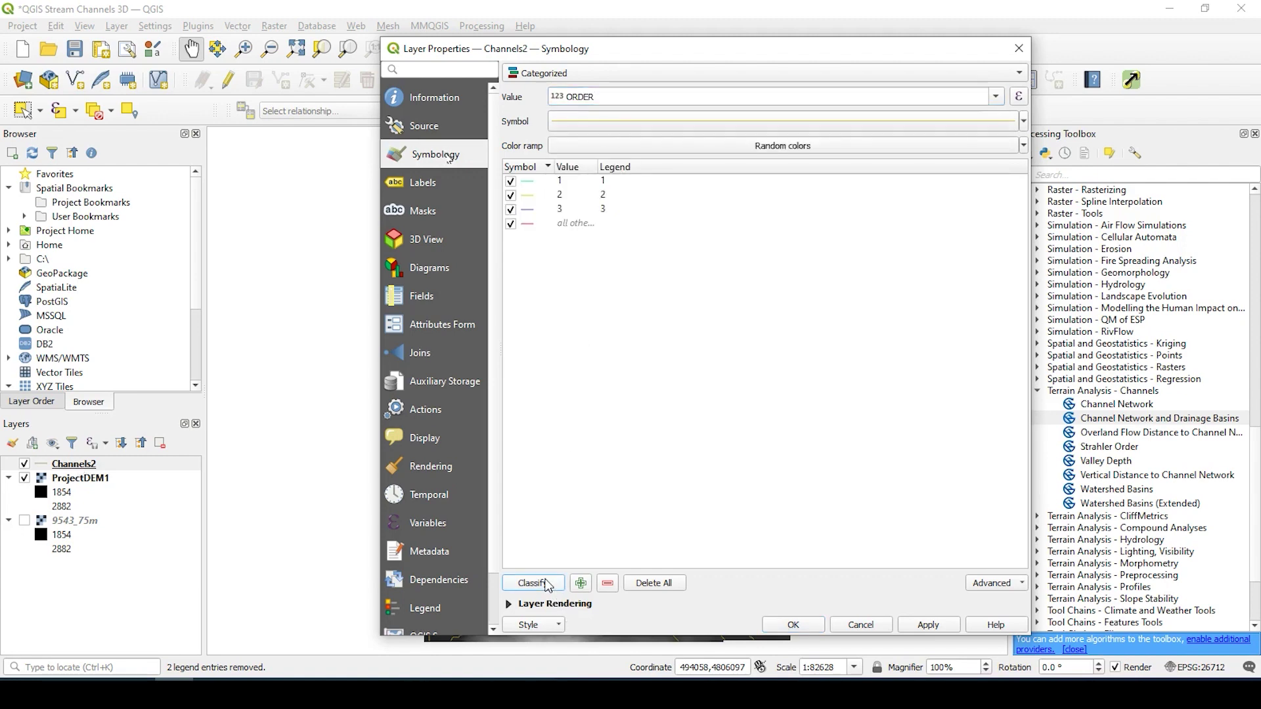
- Drop the all-other-values class, colour orders 1–3 with the Blues ramp, and apply
{"action": "left_click", "coordinate": [512, 225]}
{"action": "left_click", "coordinate": [567, 208]}
{"action": "left_click", "coordinate": [584, 186], "text": "shift"}
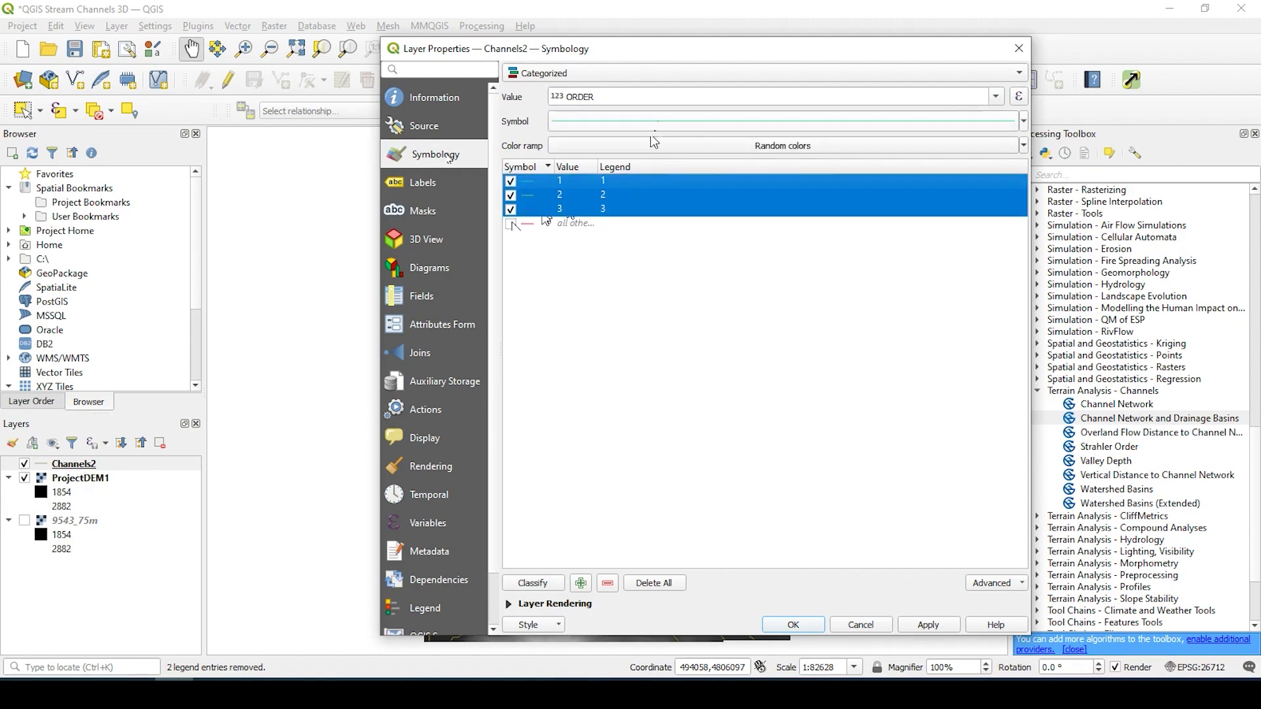
{"action": "left_click", "coordinate": [618, 146]}
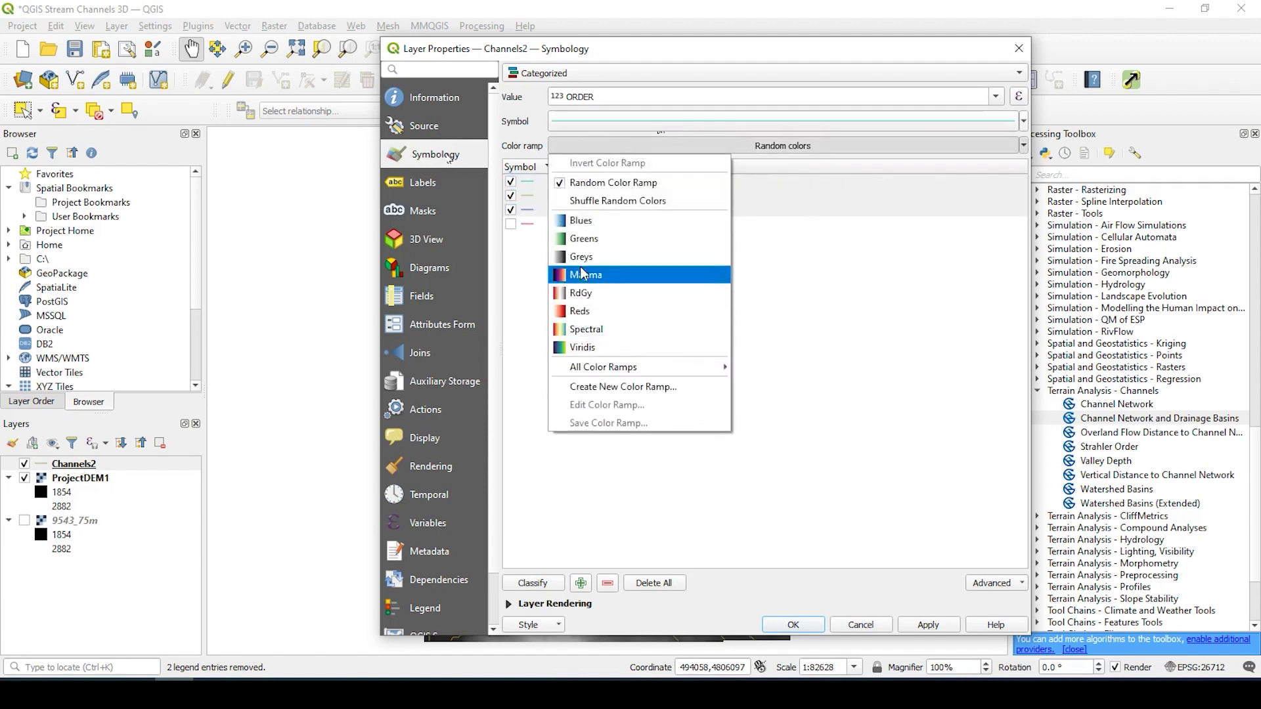
{"action": "left_click", "coordinate": [581, 223]}
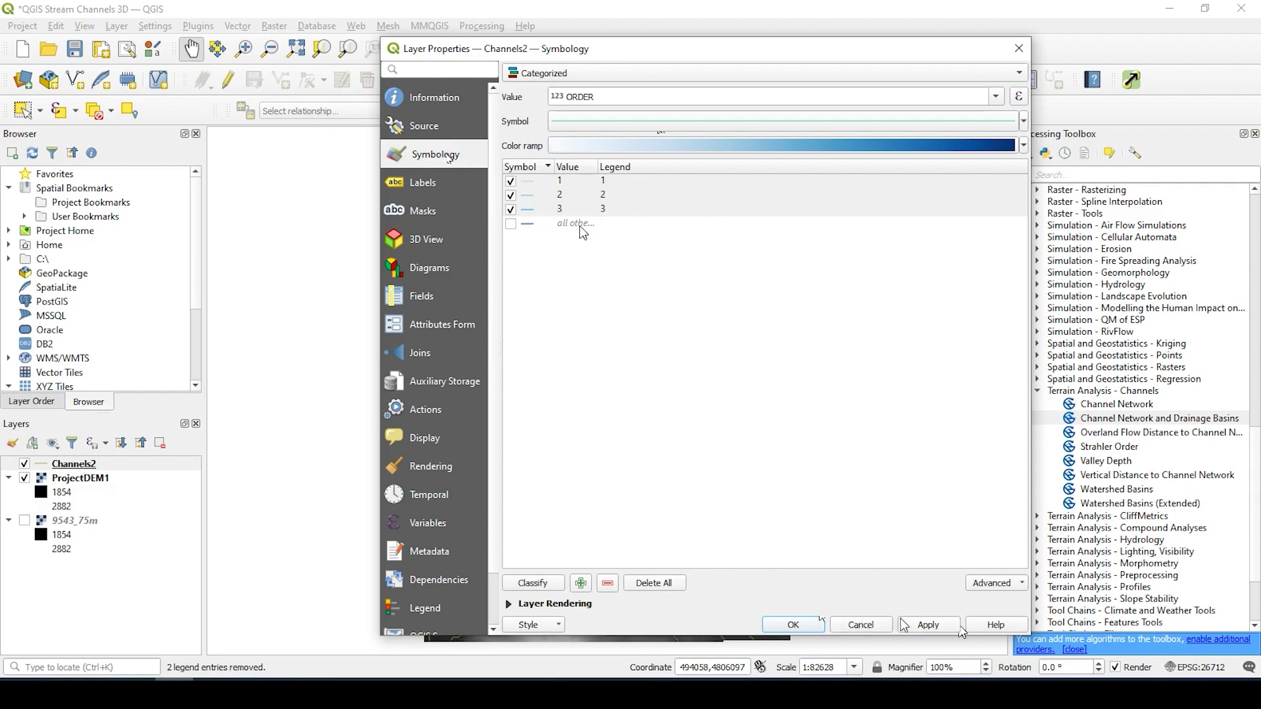
{"action": "left_click", "coordinate": [795, 624]}
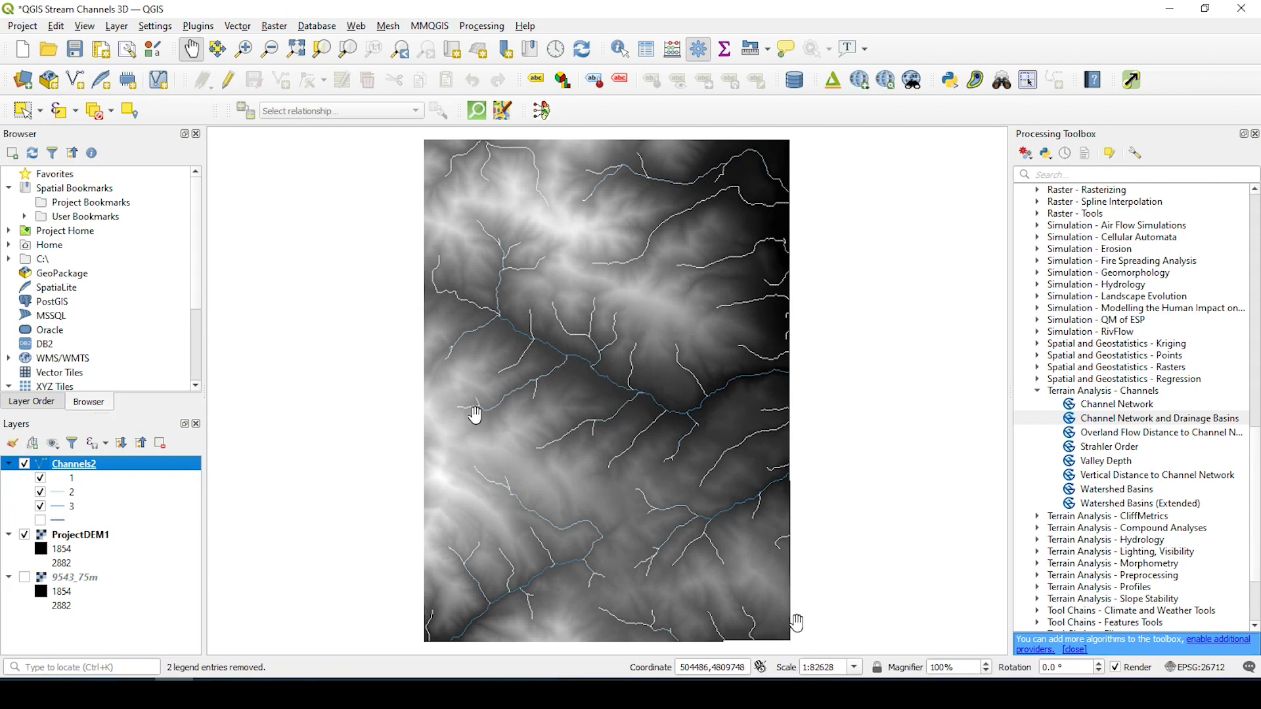
- Add the OpenTopoMap basemap from QuickMapServices > OSM
{"action": "left_click", "coordinate": [355, 26]}
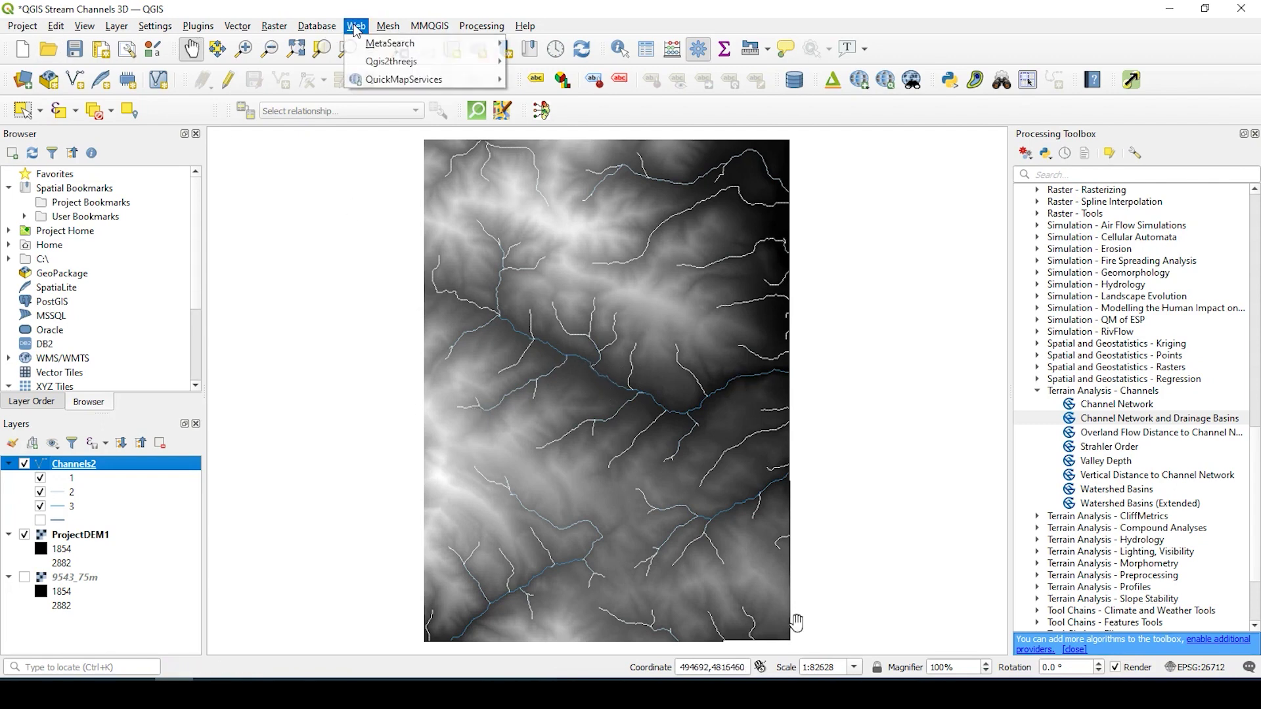
{"action": "mouse_move", "coordinate": [421, 80]}
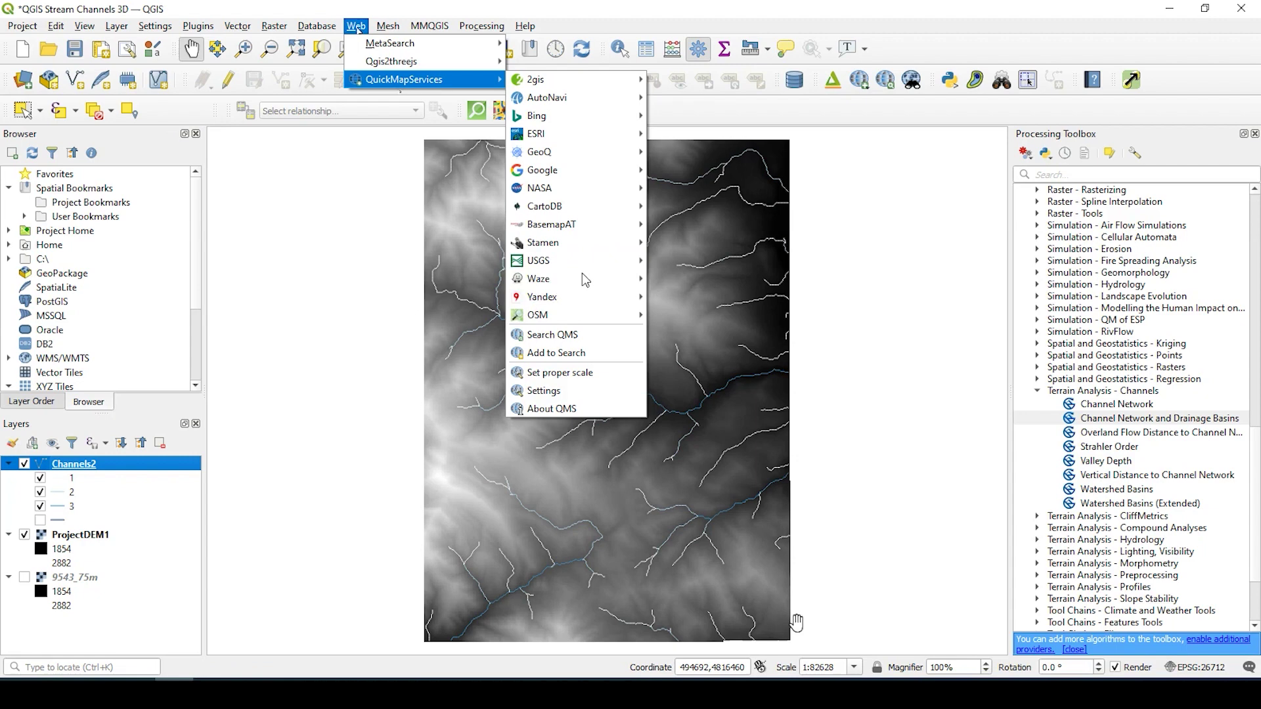
{"action": "mouse_move", "coordinate": [573, 314]}
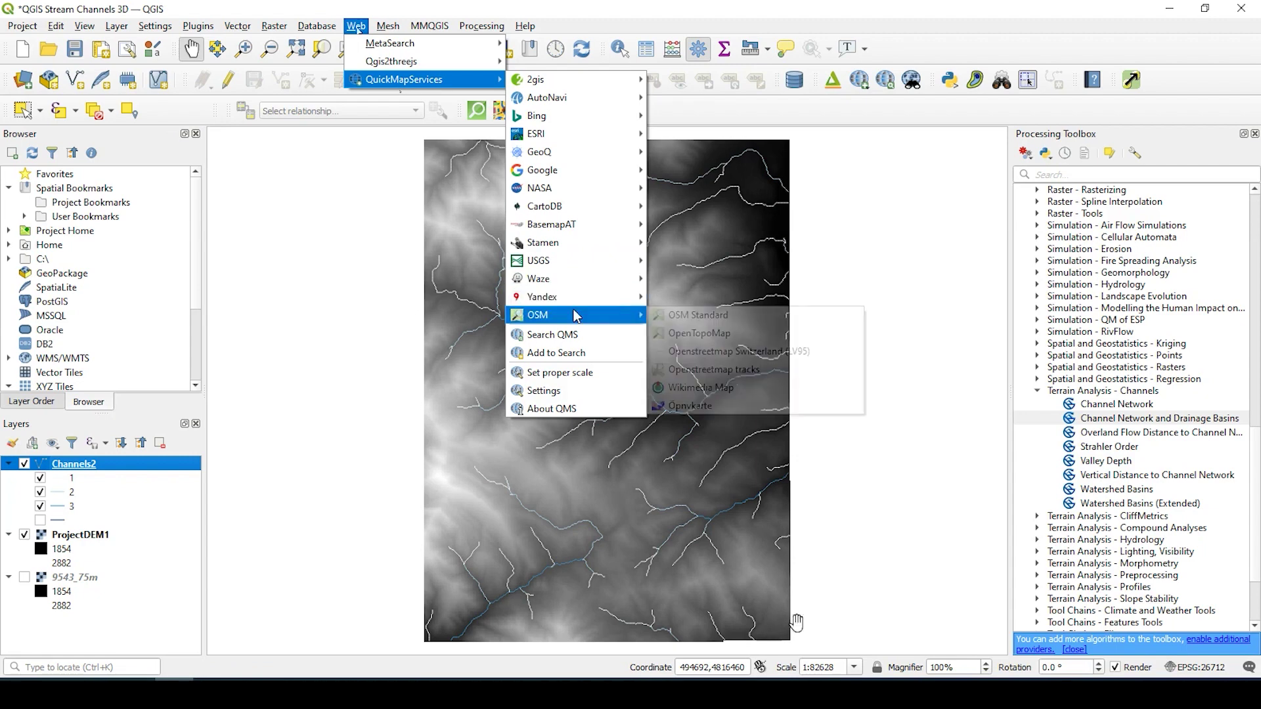
{"action": "left_click", "coordinate": [691, 333]}
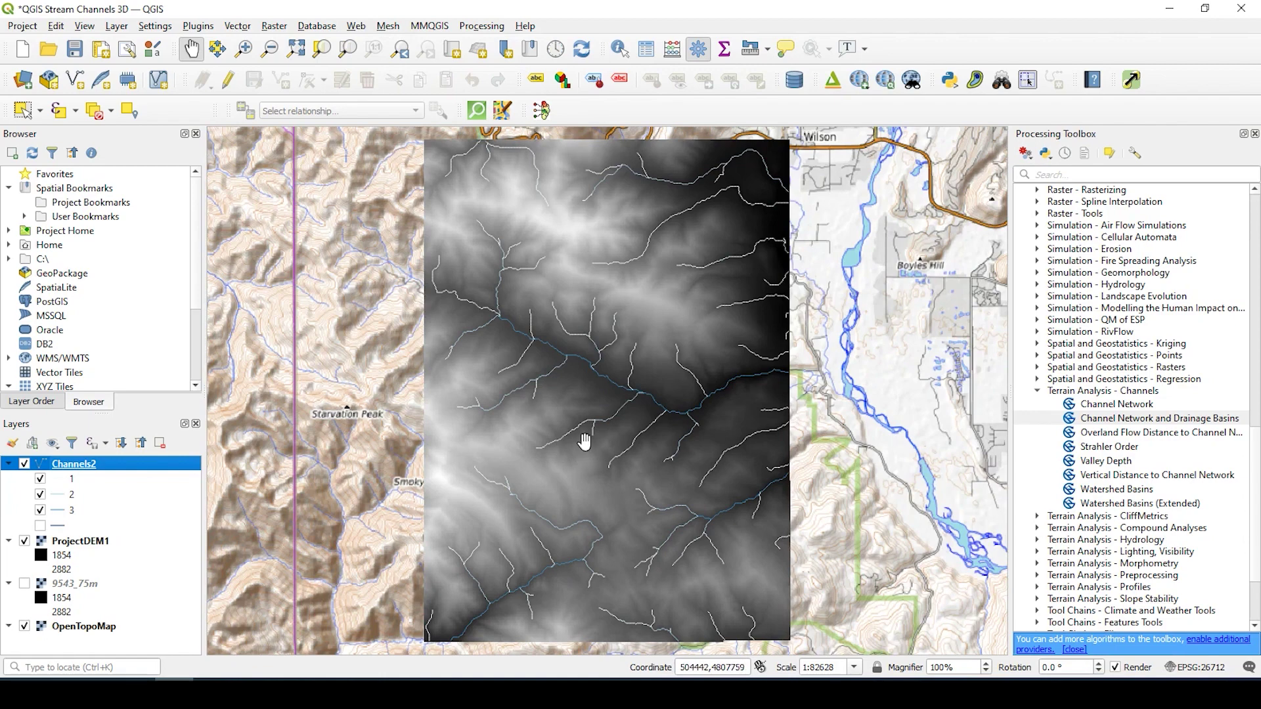
{"action": "scroll", "coordinate": [585, 447], "scroll_direction": "up", "scroll_amount": 1}
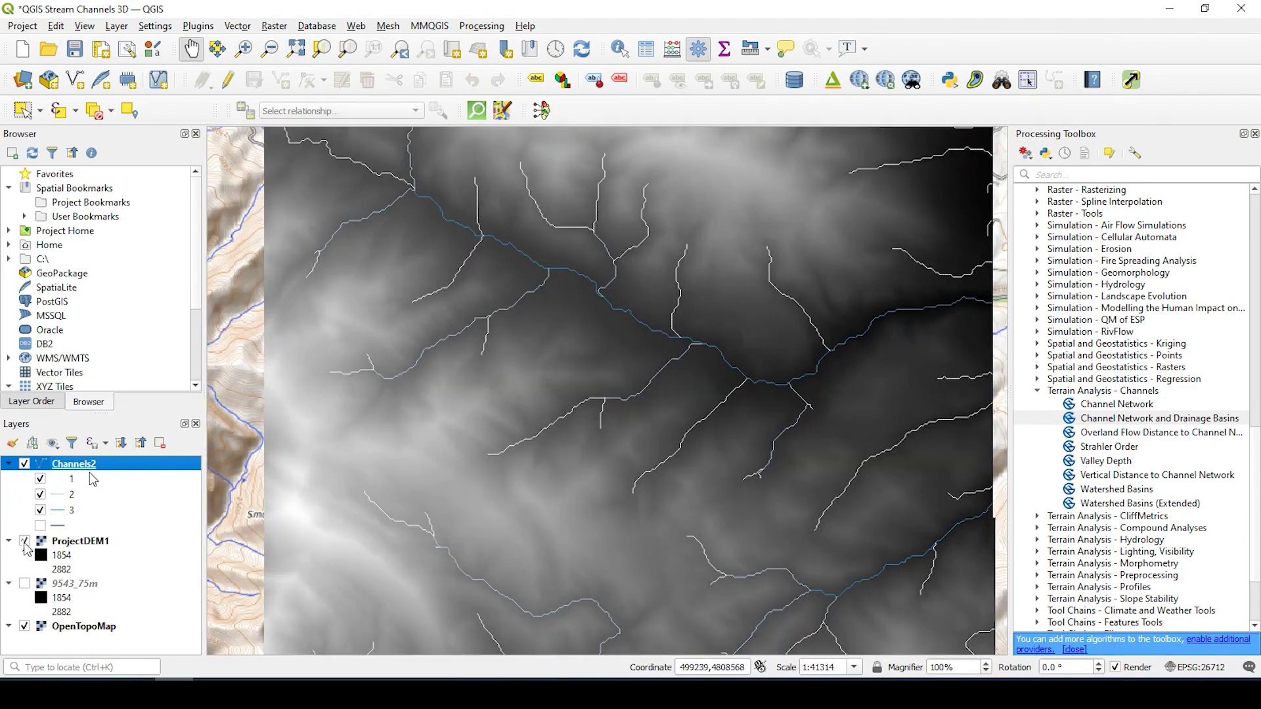
- Compare Channels2 with OpenTopoMap's streams by toggling ProjectDEM1 and Channels2, then hide OpenTopoMap
{"action": "left_click", "coordinate": [24, 541]}
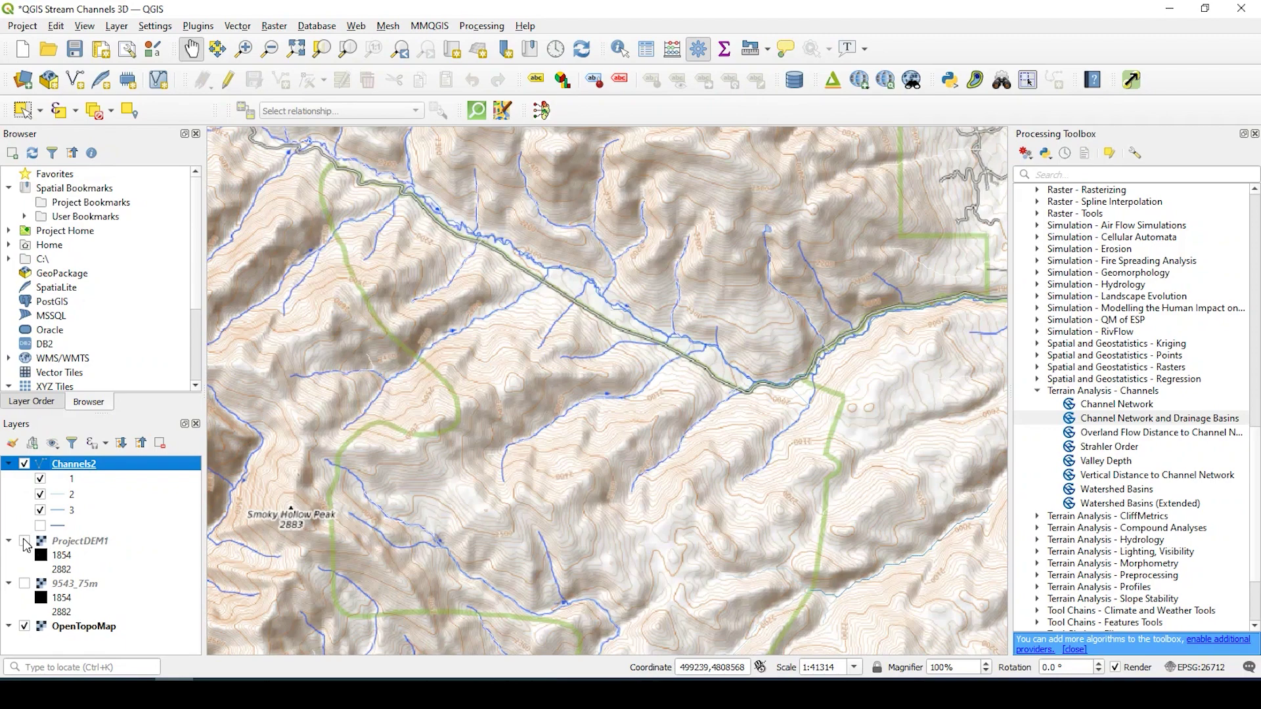
{"action": "left_click", "coordinate": [25, 464]}
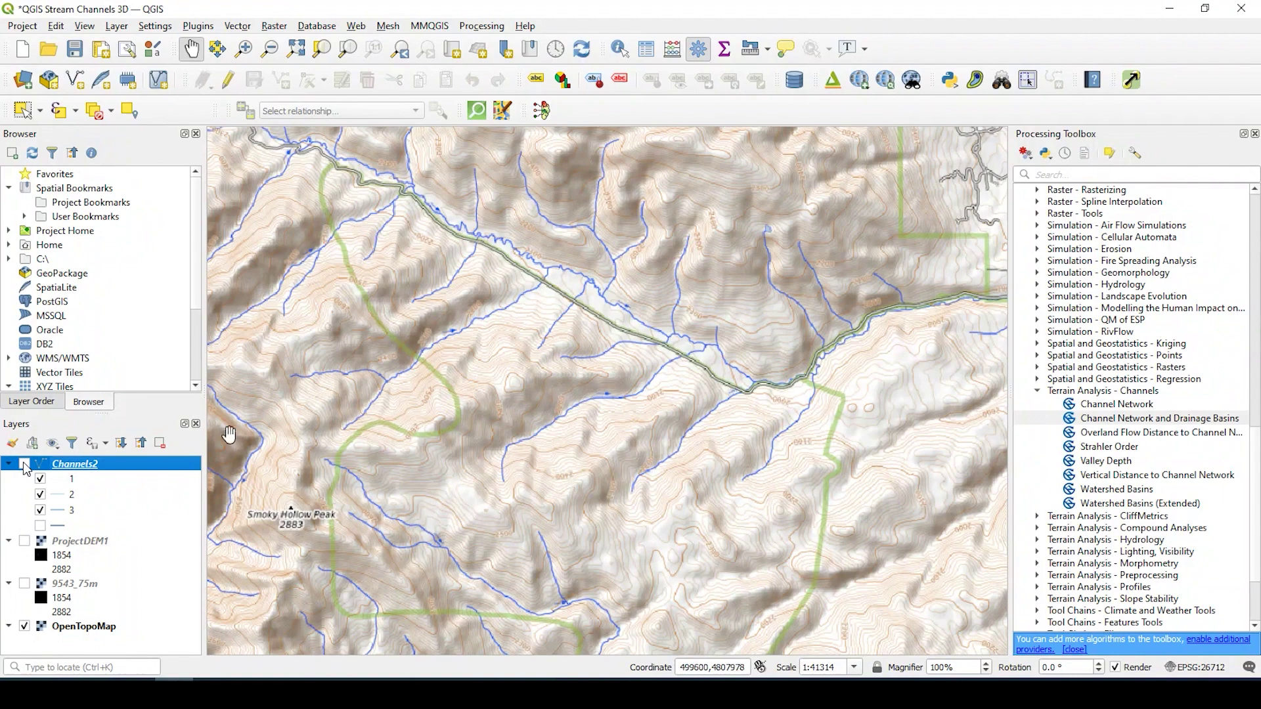
{"action": "left_click_drag", "start_coordinate": [499, 248], "coordinate": [511, 344]}
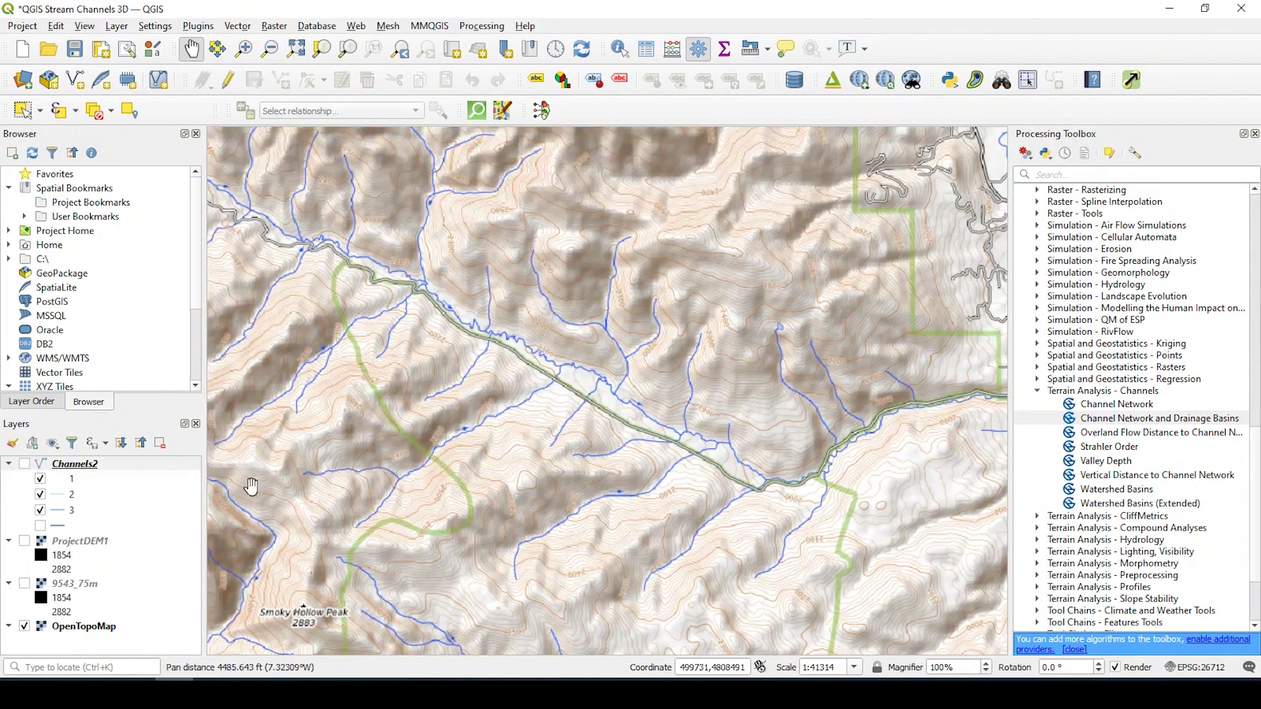
{"action": "left_click", "coordinate": [24, 464]}
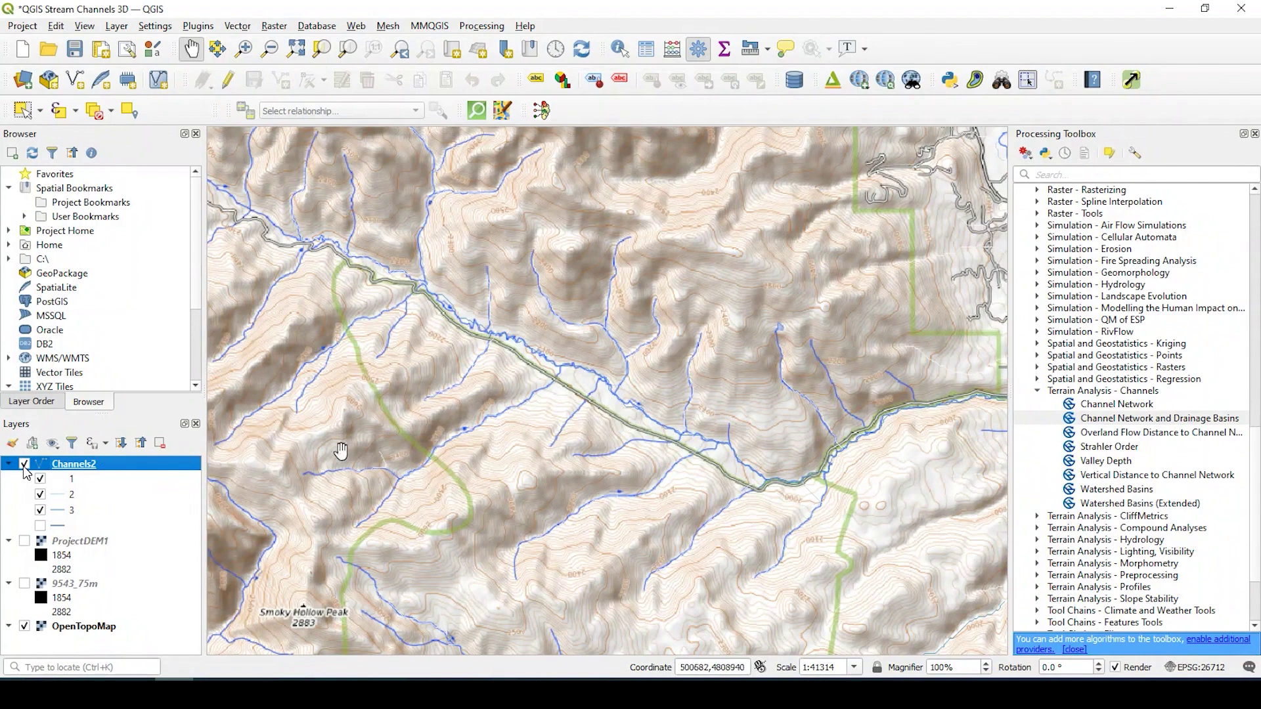
{"action": "left_click_drag", "start_coordinate": [658, 429], "coordinate": [622, 291]}
{"action": "left_click_drag", "start_coordinate": [496, 329], "coordinate": [460, 420]}
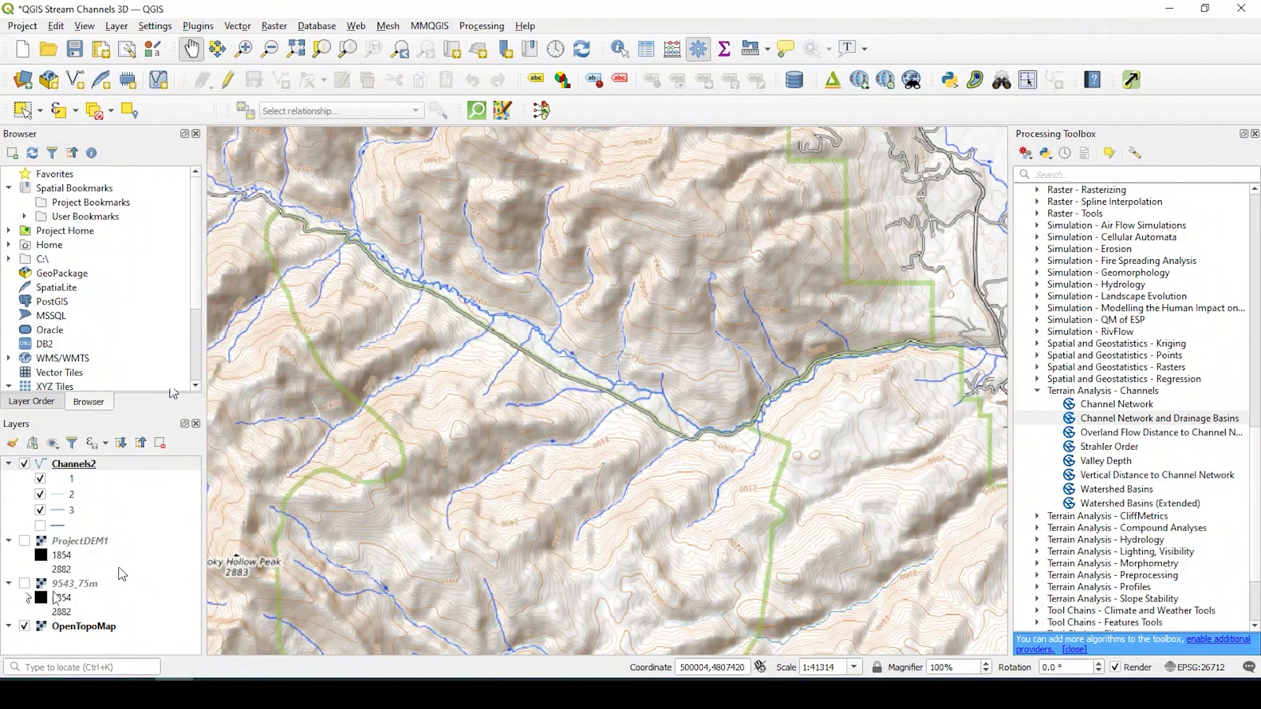
{"action": "left_click", "coordinate": [24, 540]}
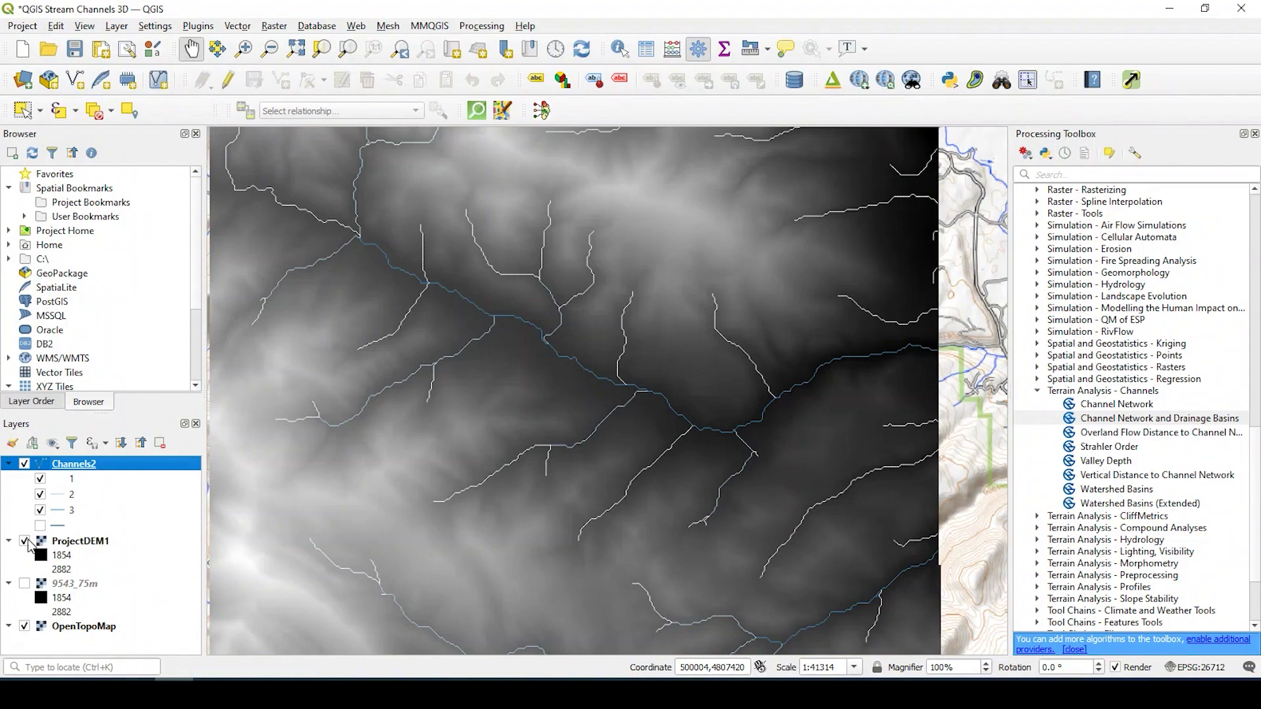
{"action": "scroll", "coordinate": [666, 423], "scroll_direction": "down", "scroll_amount": 2}
{"action": "scroll", "coordinate": [665, 423], "scroll_direction": "up", "scroll_amount": 1}
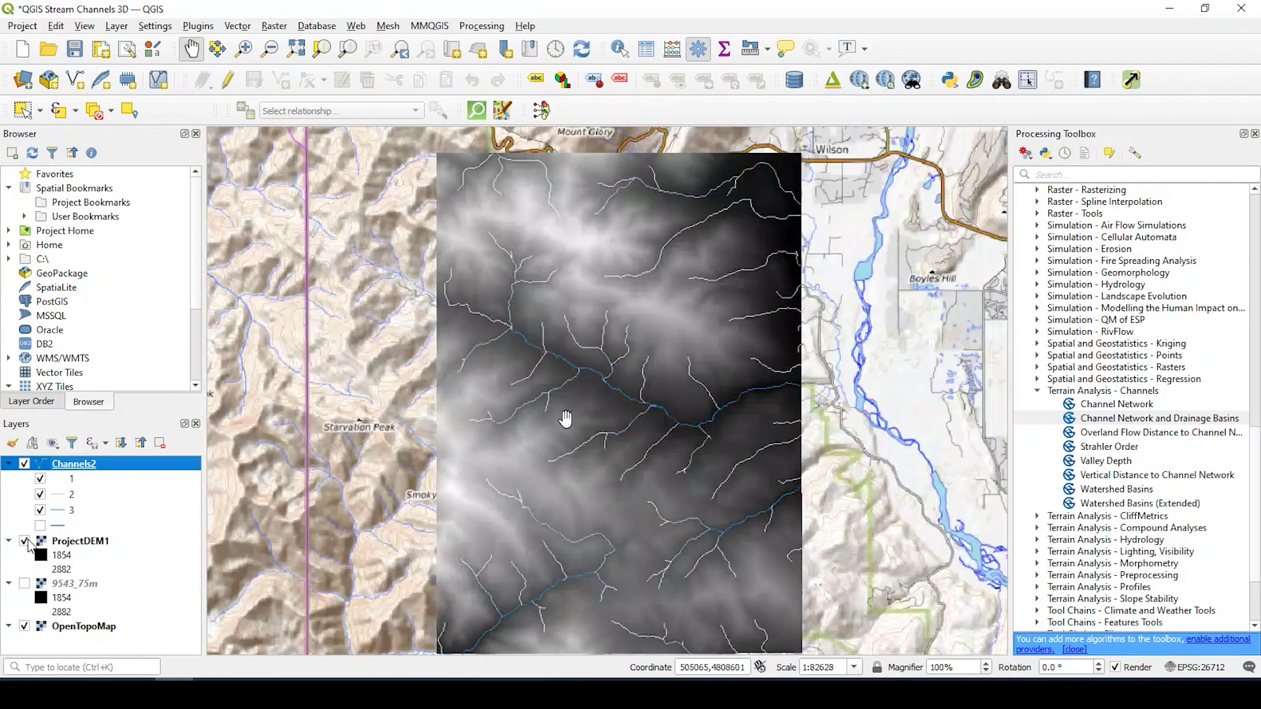
{"action": "left_click", "coordinate": [25, 626]}
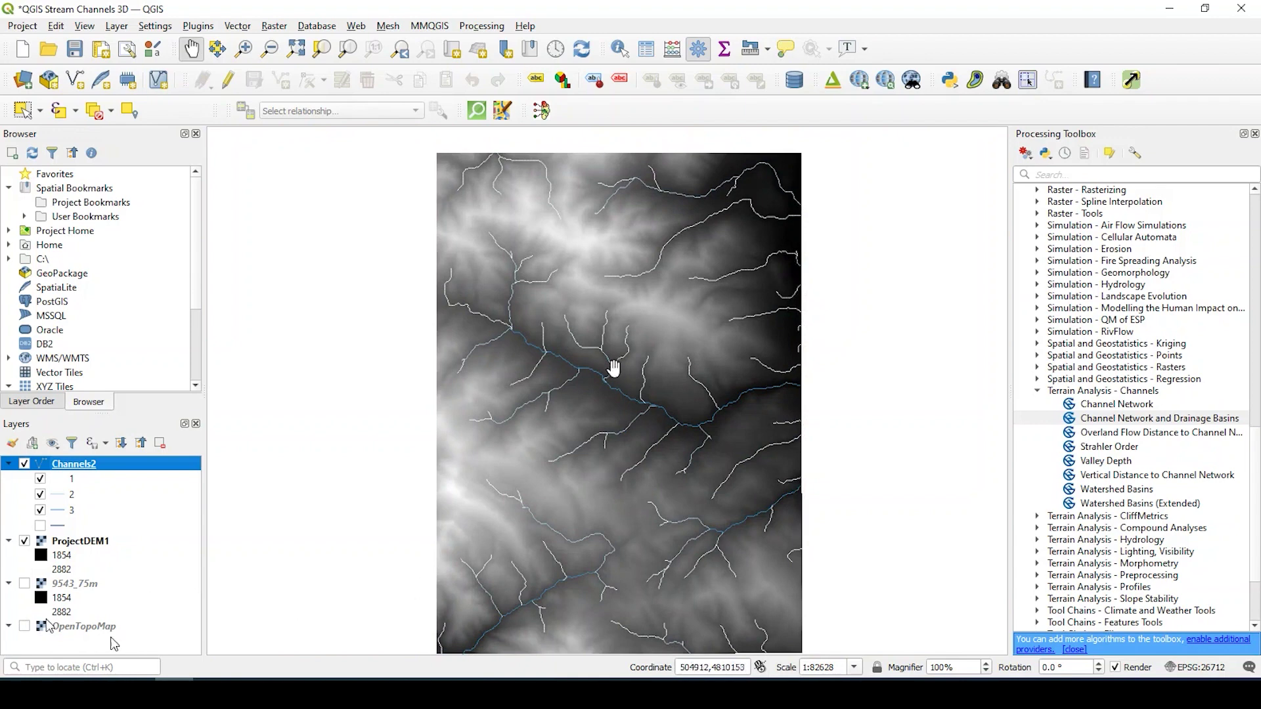
- Duplicate ProjectDEM1 and display the new 'ProjectDEM1 copy' layer
{"action": "mouse_move", "coordinate": [587, 410]}
{"action": "left_mouse_down"}
{"action": "mouse_move", "coordinate": [578, 379]}
{"action": "mouse_move", "coordinate": [573, 399]}
{"action": "left_mouse_up"}
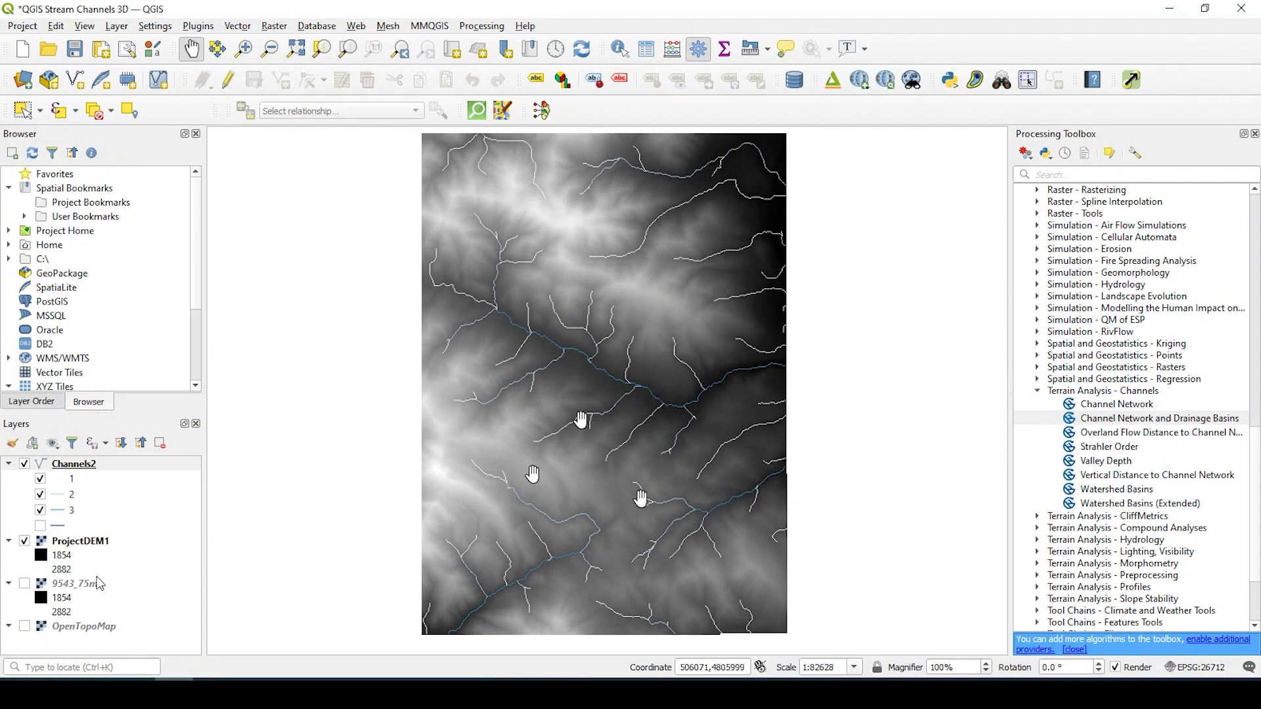
{"action": "left_click", "coordinate": [88, 542]}
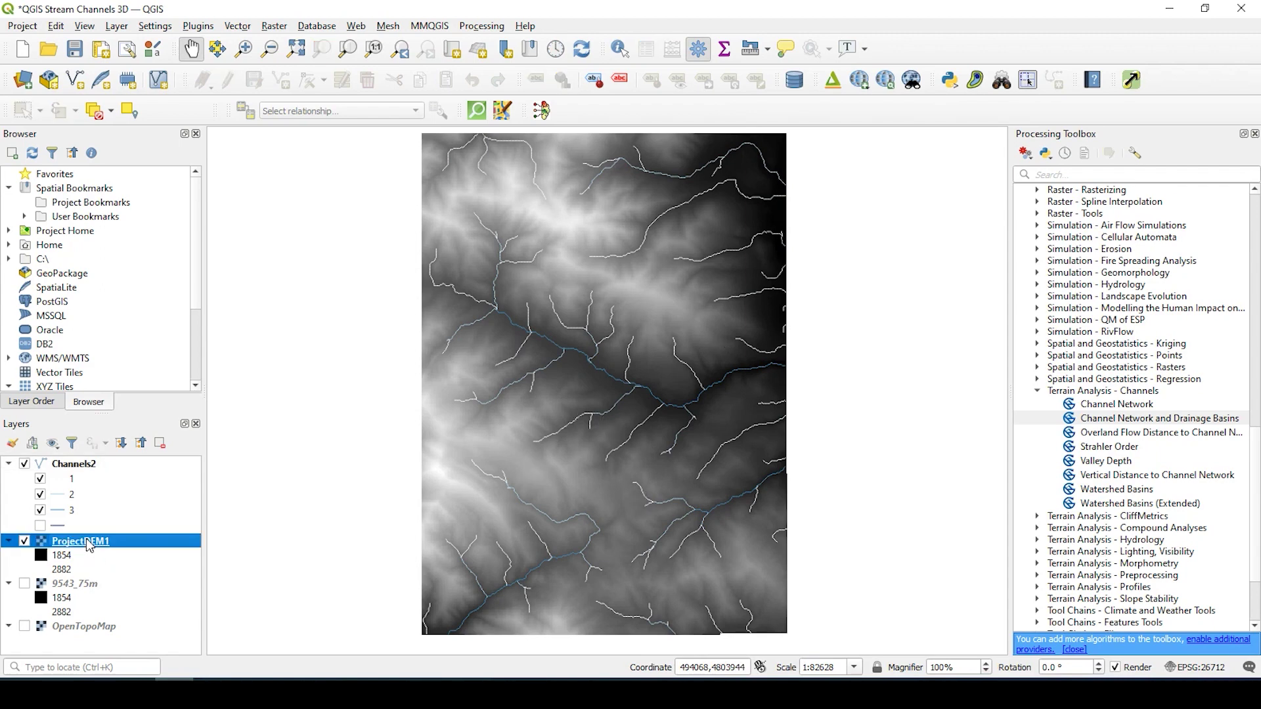
{"action": "right_click", "coordinate": [89, 542]}
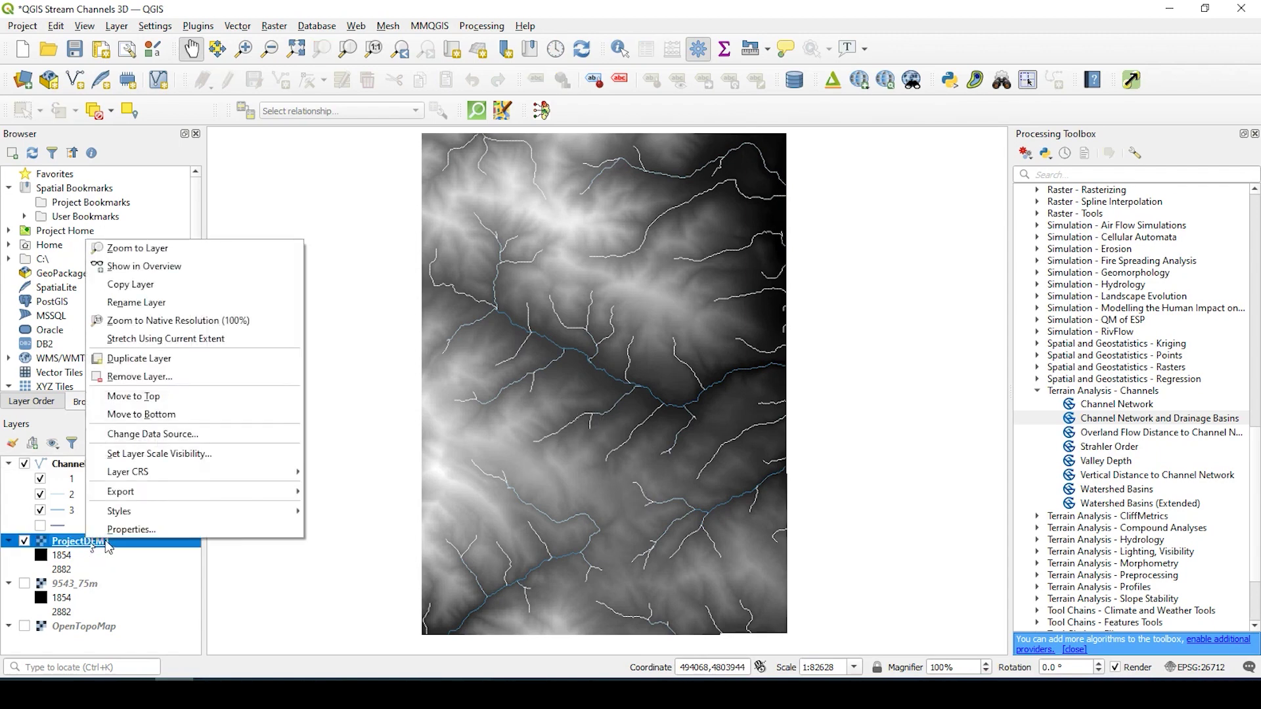
{"action": "left_click", "coordinate": [151, 364]}
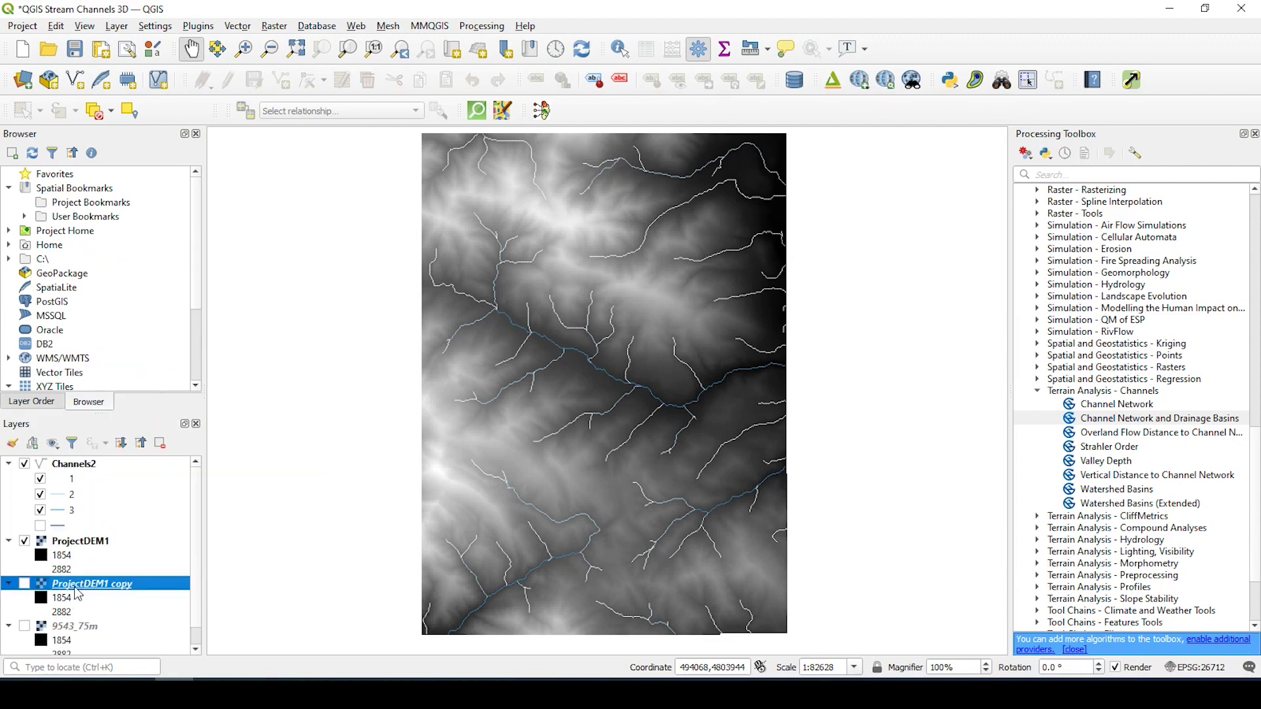
{"action": "left_click", "coordinate": [24, 584]}
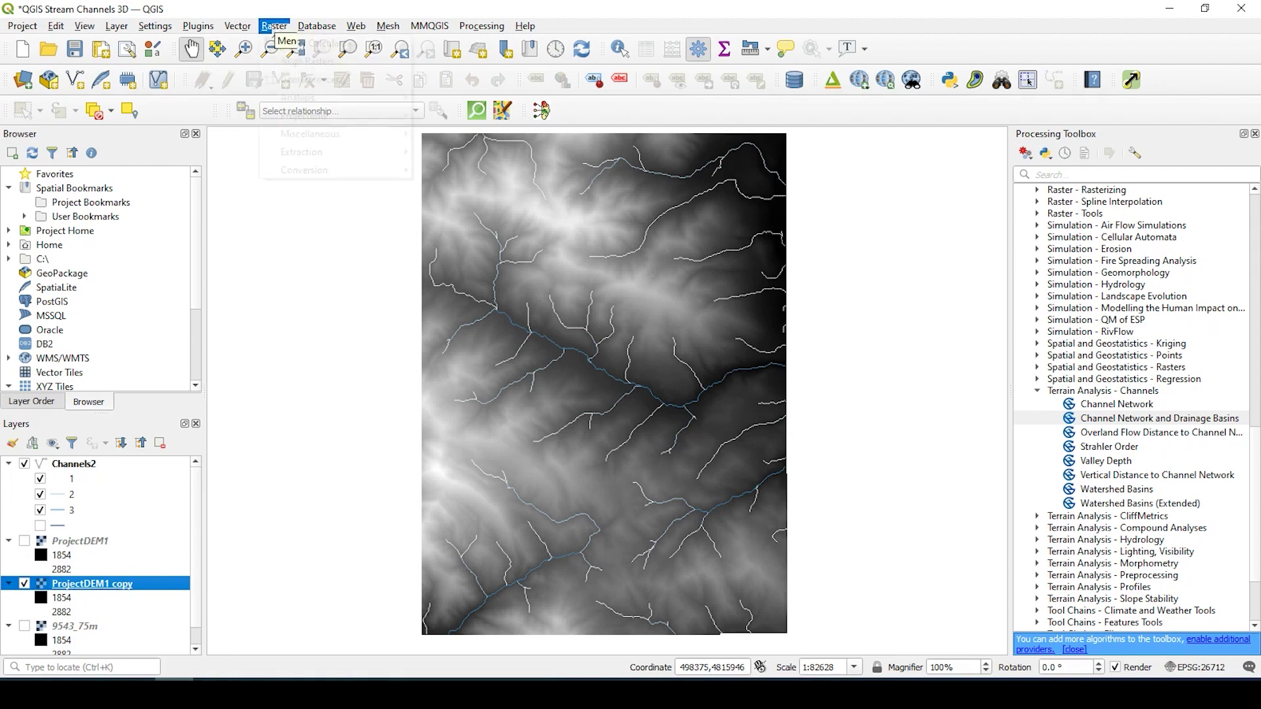
- Generate a Hillshade layer from the ProjectDEM1 copy with the raster Hillshade tool
{"action": "left_click", "coordinate": [275, 26]}
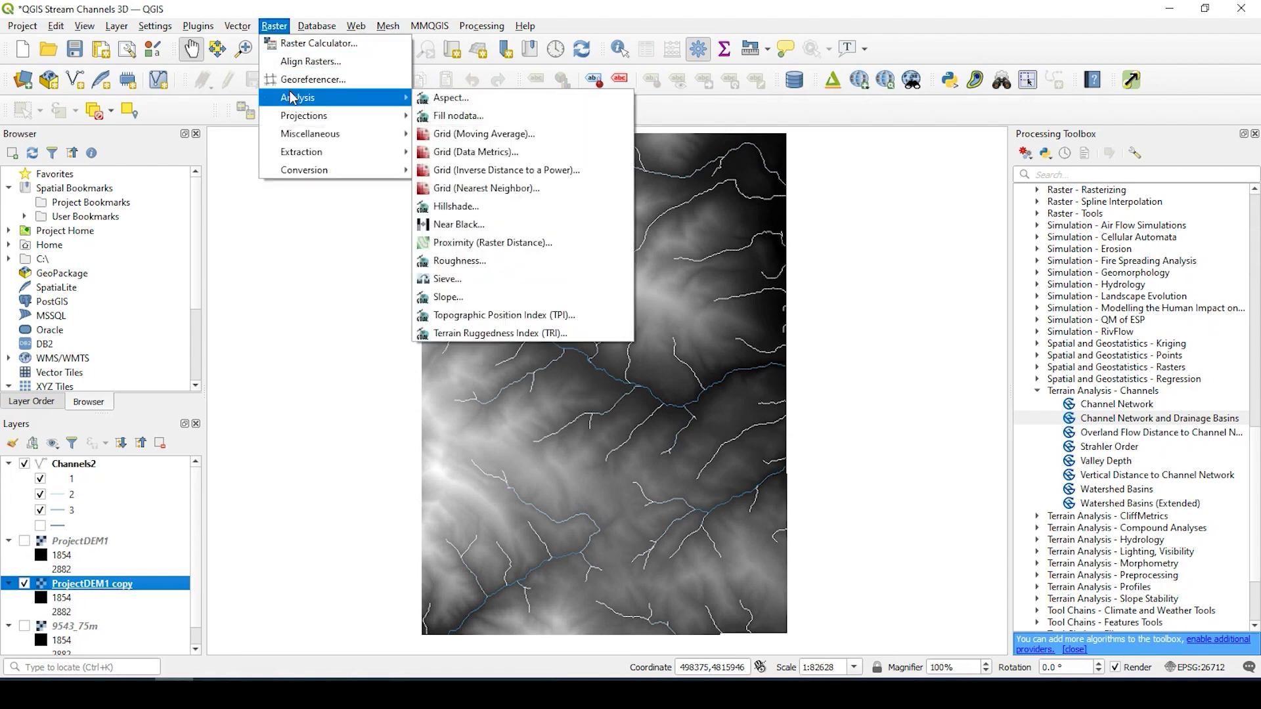
{"action": "mouse_move", "coordinate": [319, 135]}
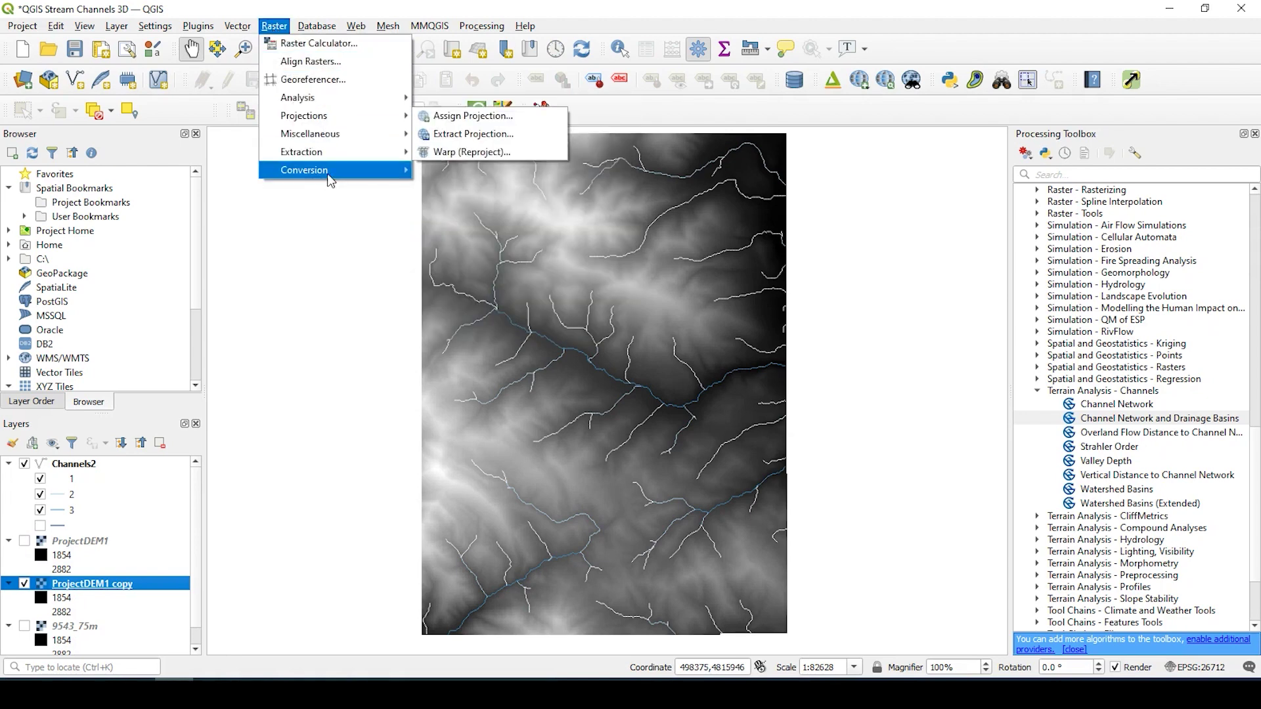
{"action": "mouse_move", "coordinate": [331, 170]}
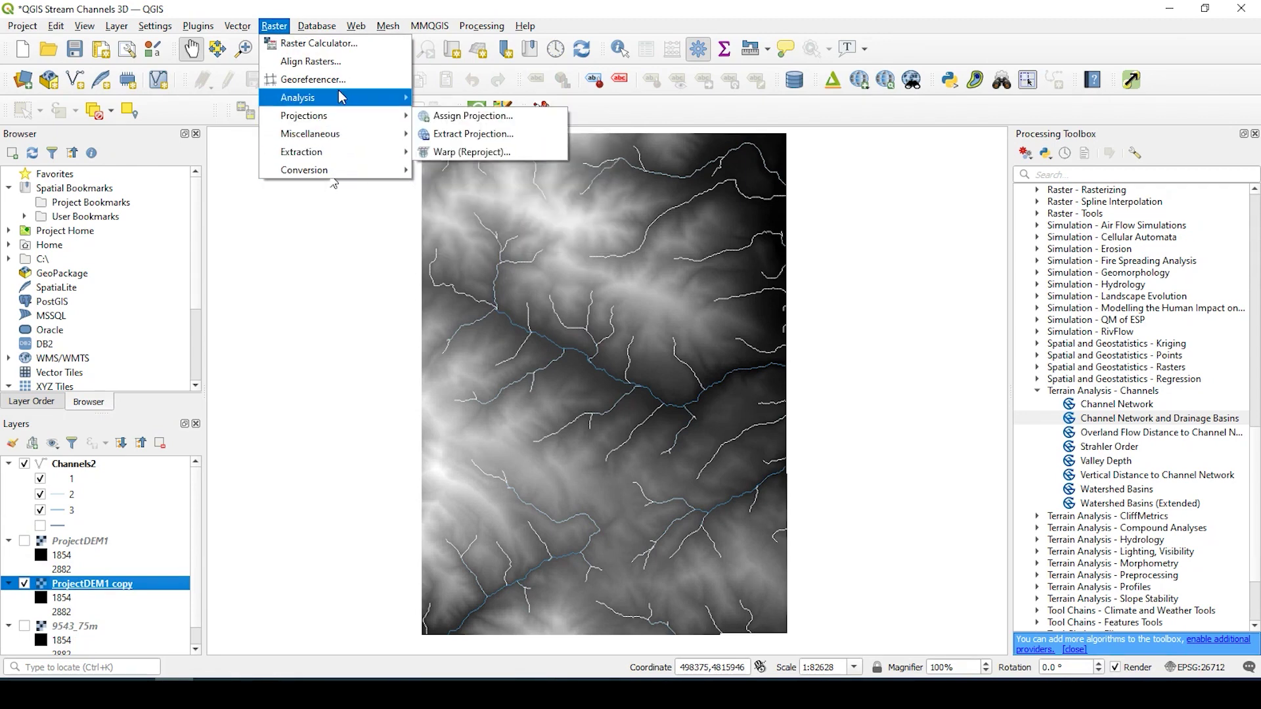
{"action": "mouse_move", "coordinate": [331, 98]}
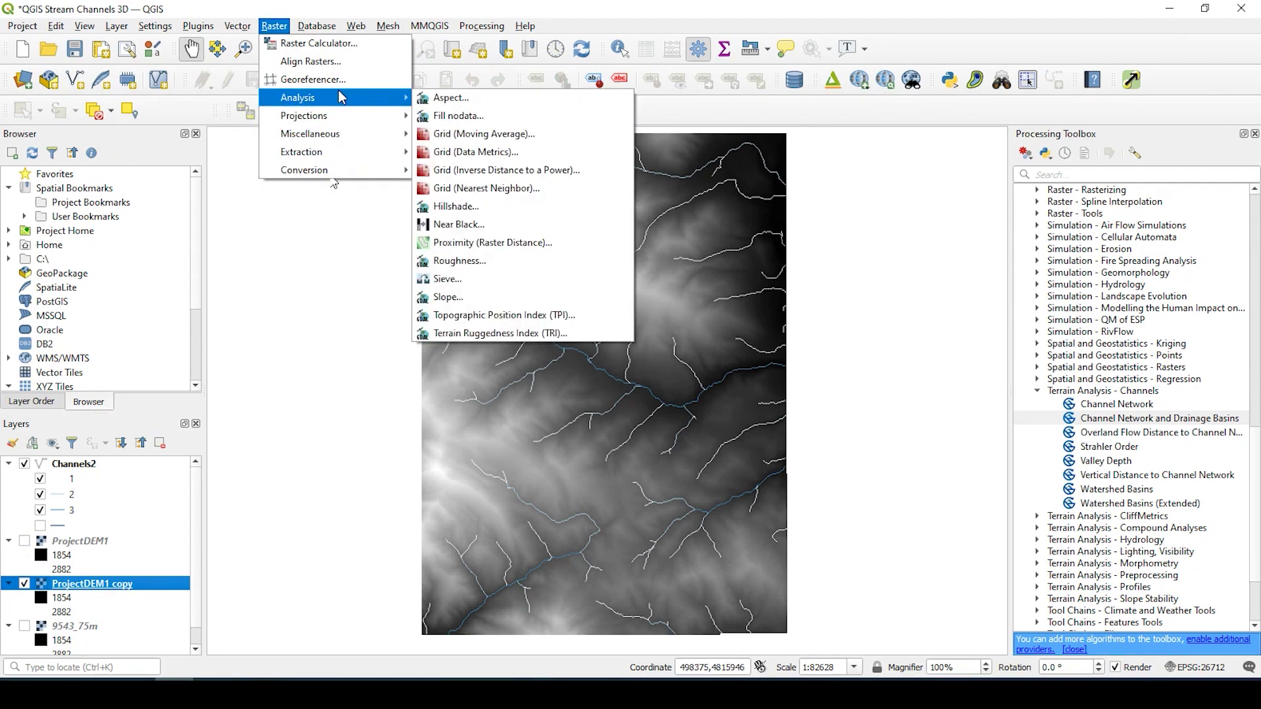
{"action": "left_click", "coordinate": [468, 205]}
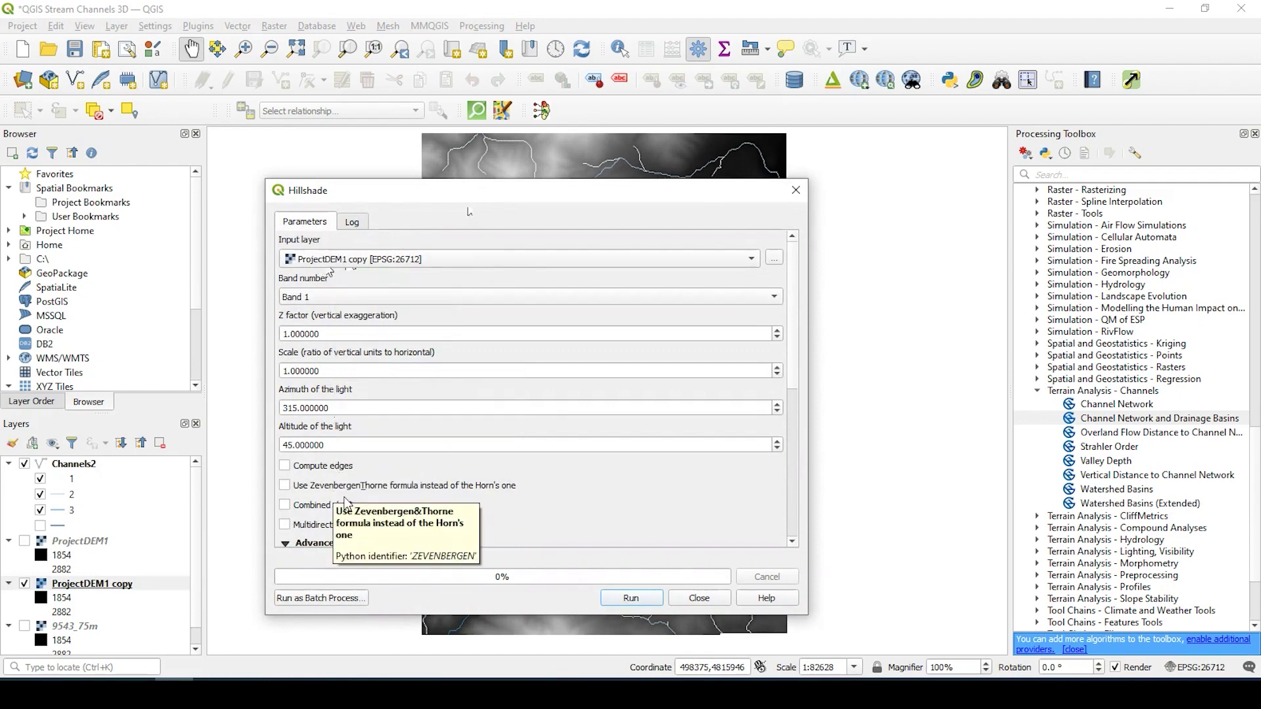
{"action": "left_click", "coordinate": [631, 599]}
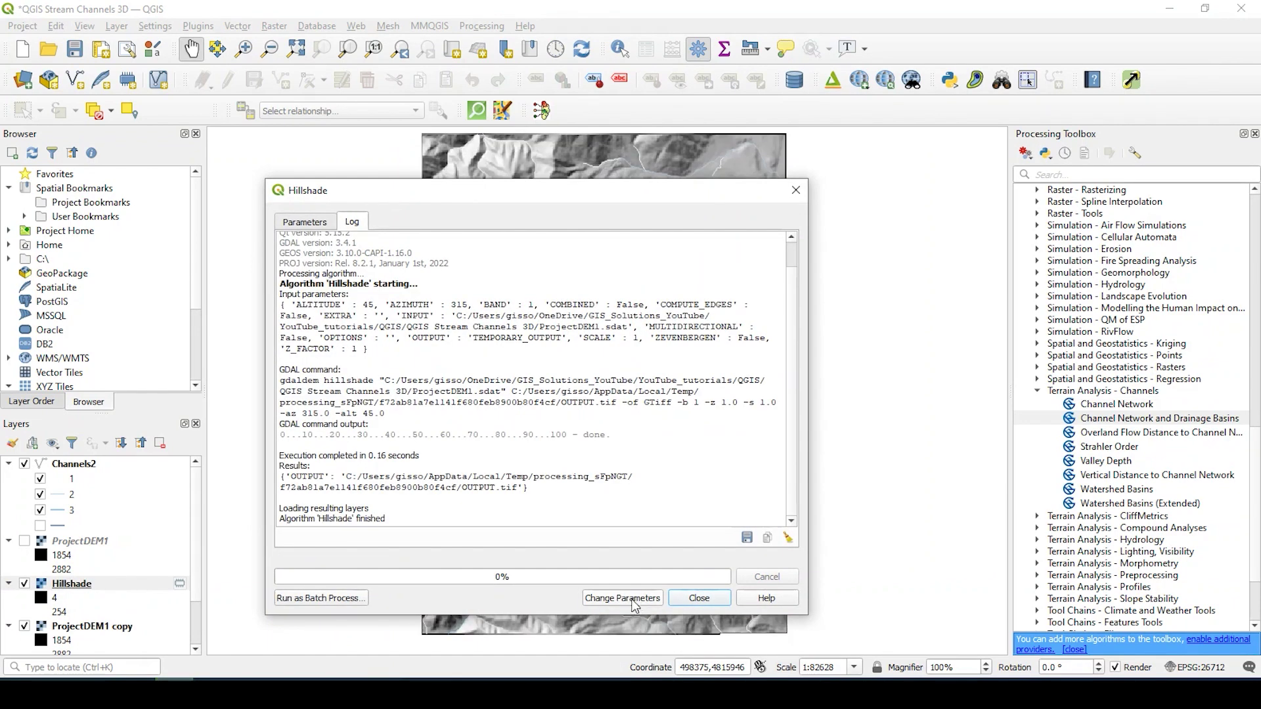
{"action": "left_click", "coordinate": [699, 603]}
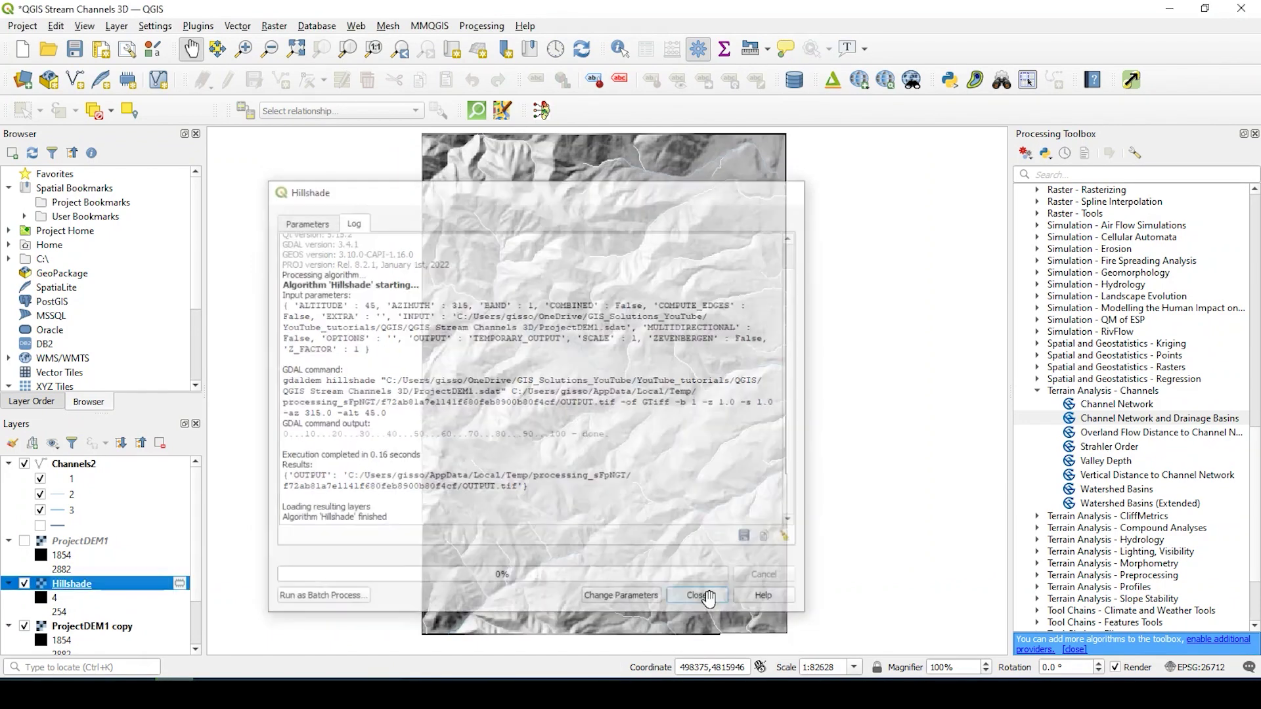
- Hide the ProjectDEM1 copy layer and make the original ProjectDEM1 visible
{"action": "scroll", "coordinate": [92, 578], "scroll_direction": "down", "scroll_amount": 1}
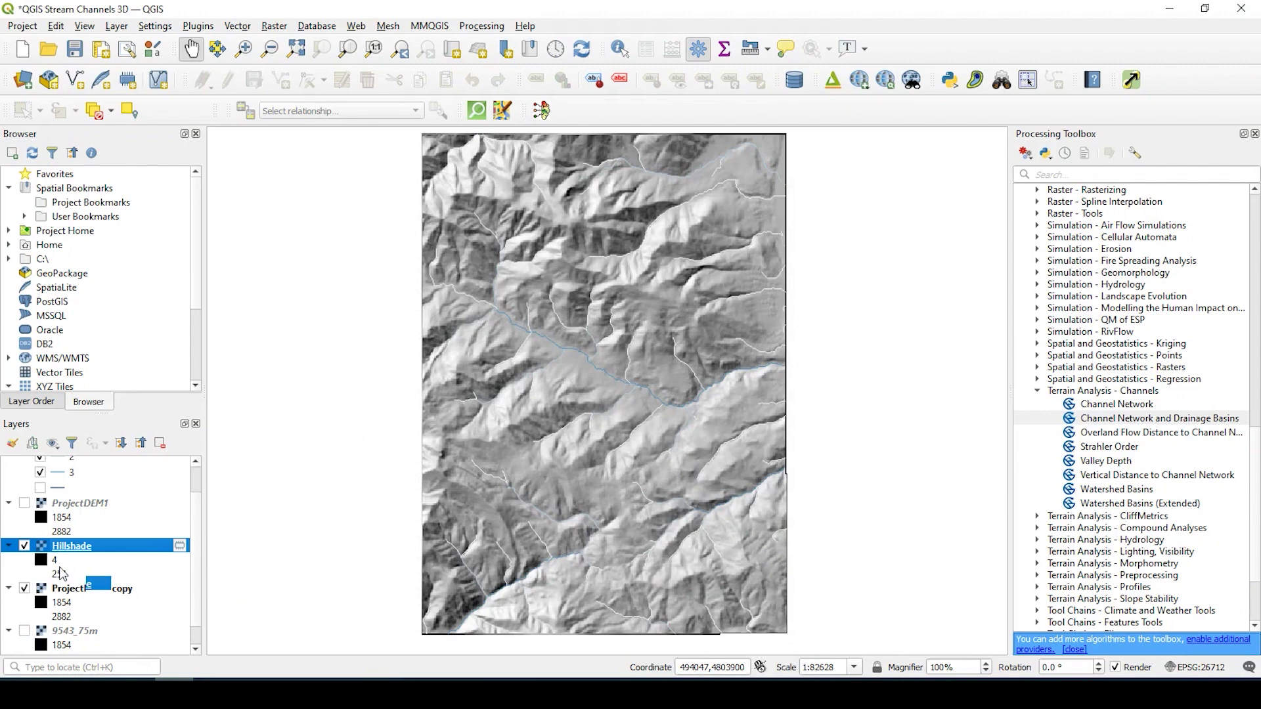
{"action": "scroll", "coordinate": [72, 572], "scroll_direction": "down", "scroll_amount": 1}
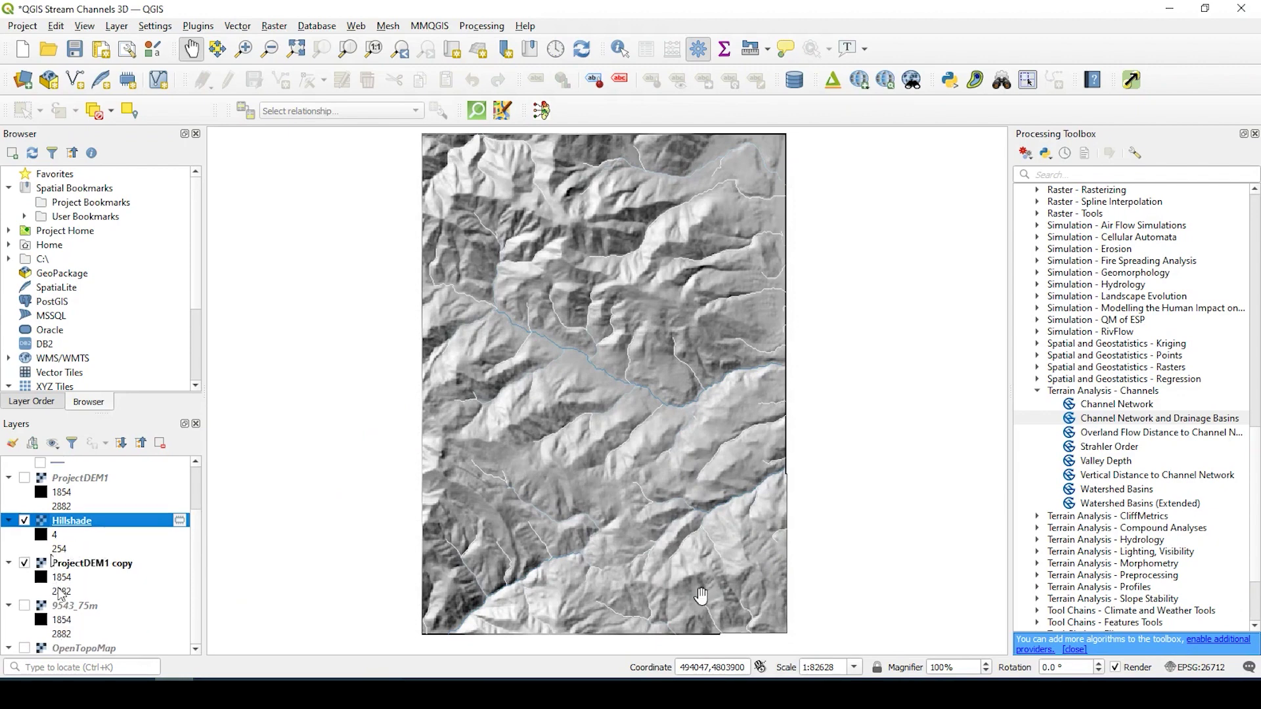
{"action": "left_click", "coordinate": [24, 564]}
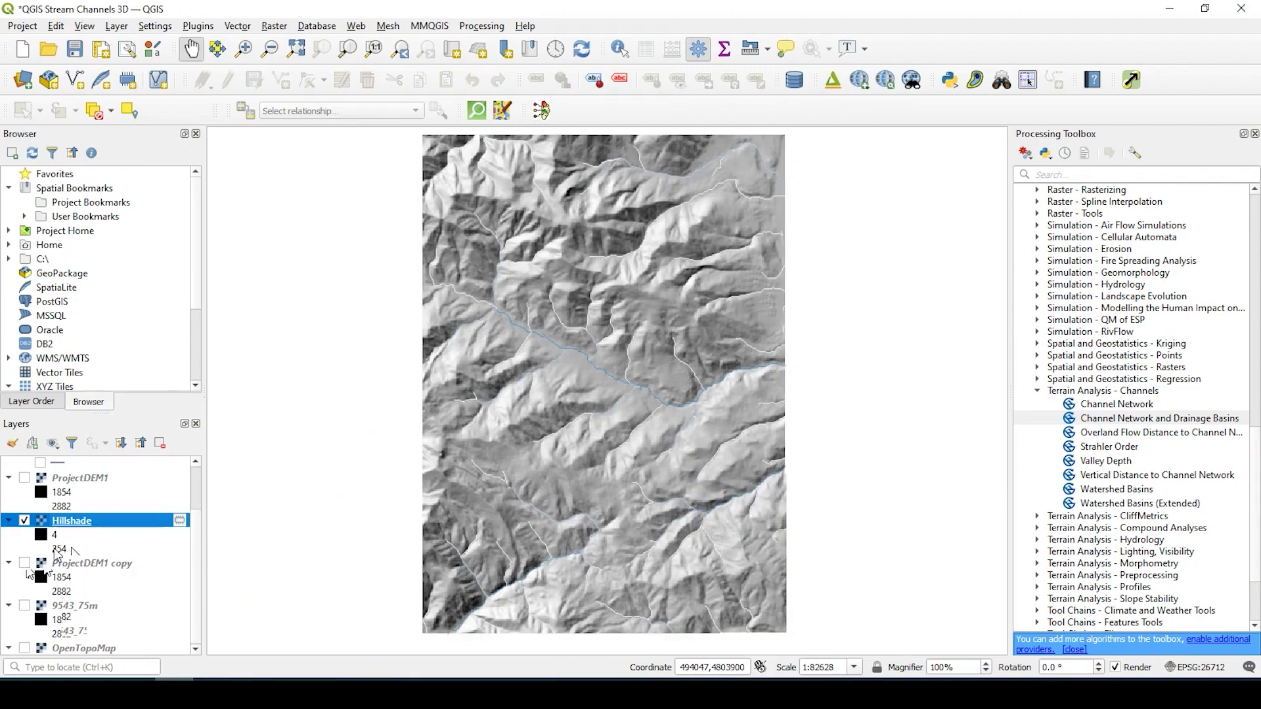
{"action": "scroll", "coordinate": [74, 552], "scroll_direction": "up", "scroll_amount": 1}
{"action": "left_click", "coordinate": [77, 517]}
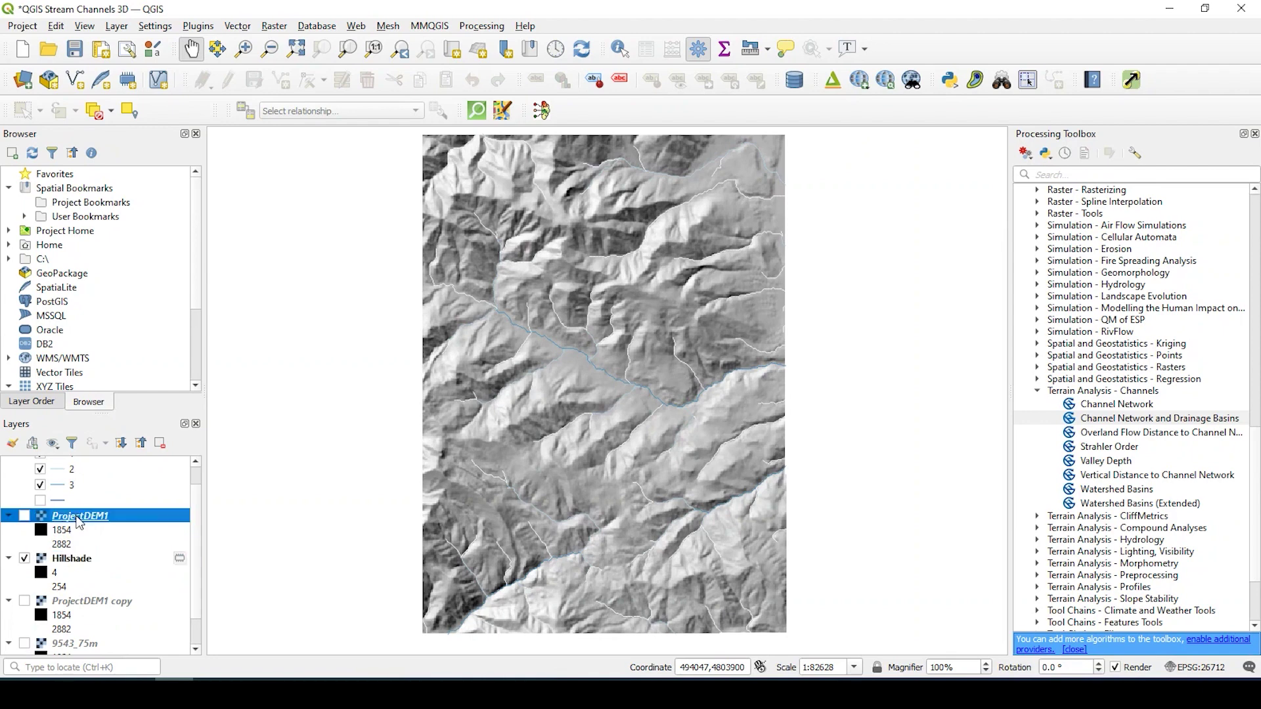
{"action": "left_click", "coordinate": [24, 517]}
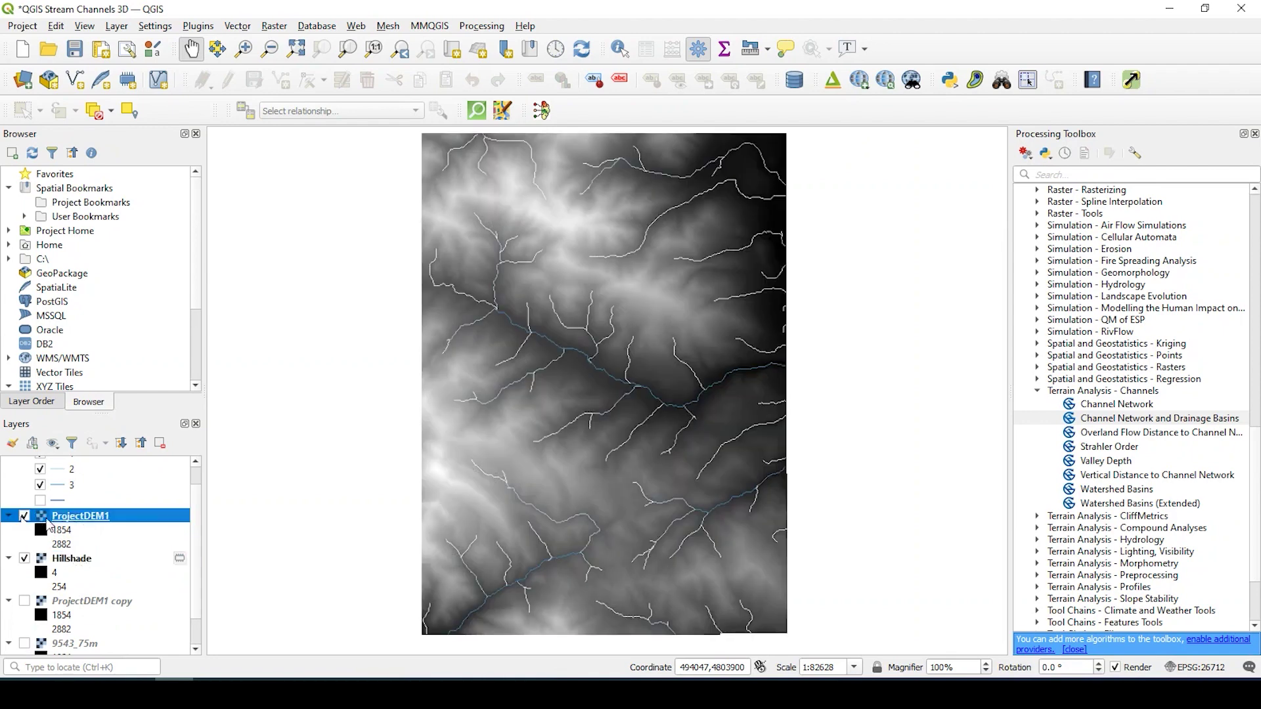
- Render ProjectDEM1 as singleband pseudocolor using the cpt-city Topography sd-a colour ramp
{"action": "double_click", "coordinate": [77, 517]}
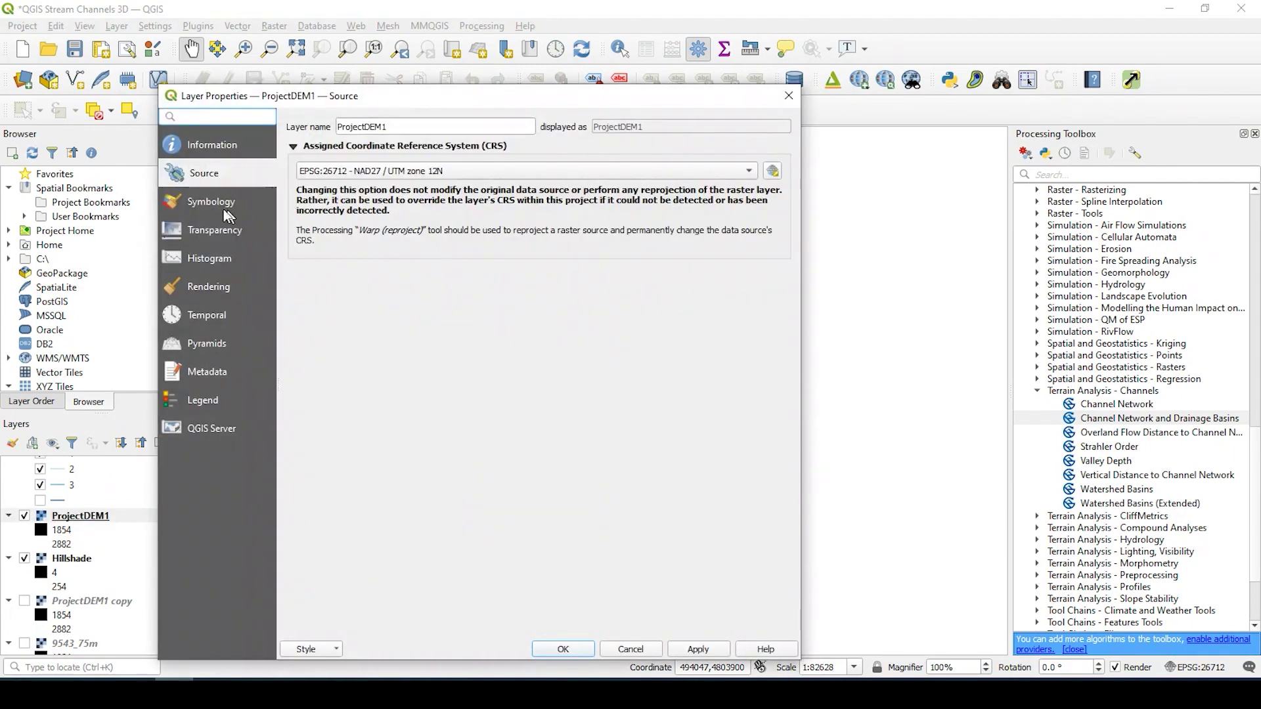
{"action": "left_click", "coordinate": [224, 206]}
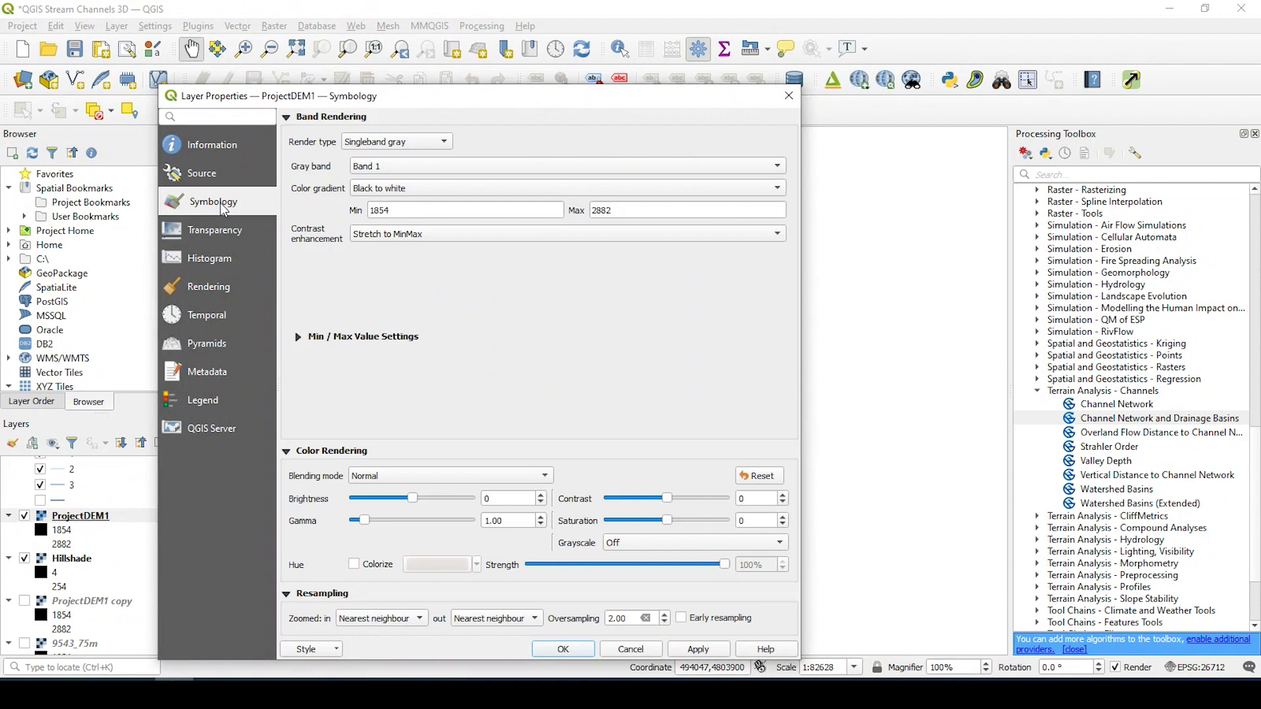
{"action": "left_click", "coordinate": [421, 142]}
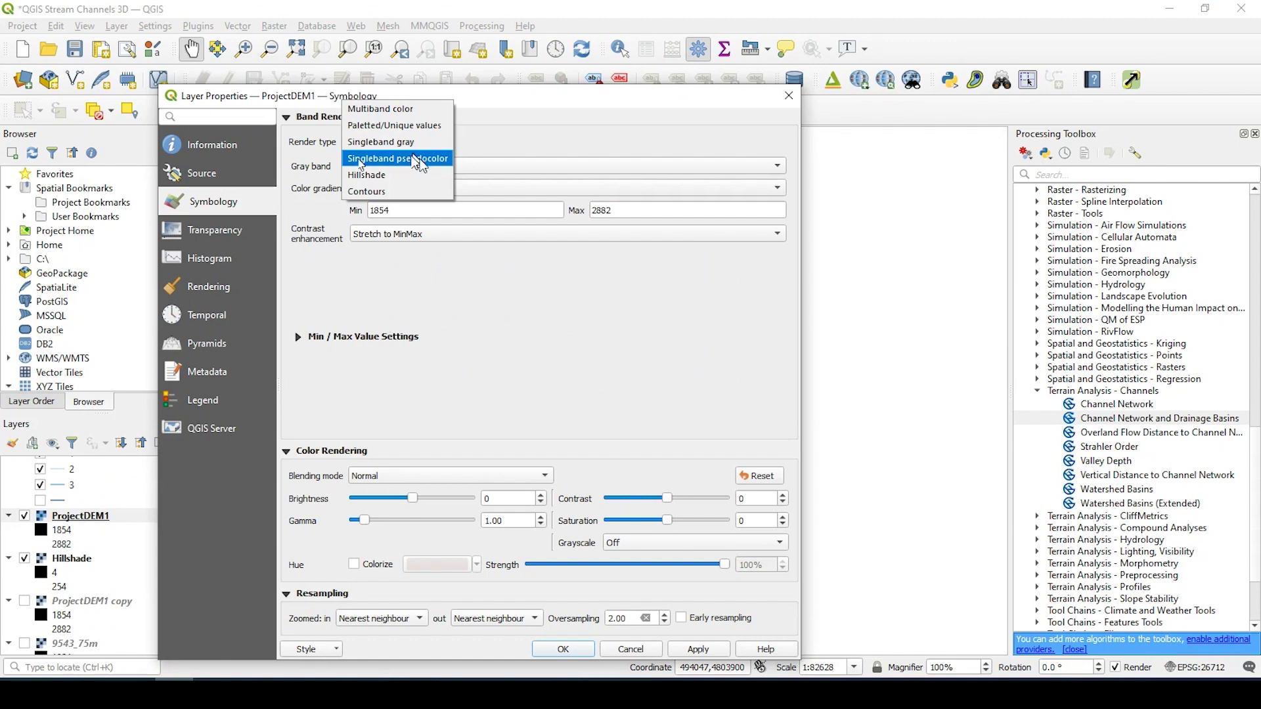
{"action": "left_click", "coordinate": [419, 159]}
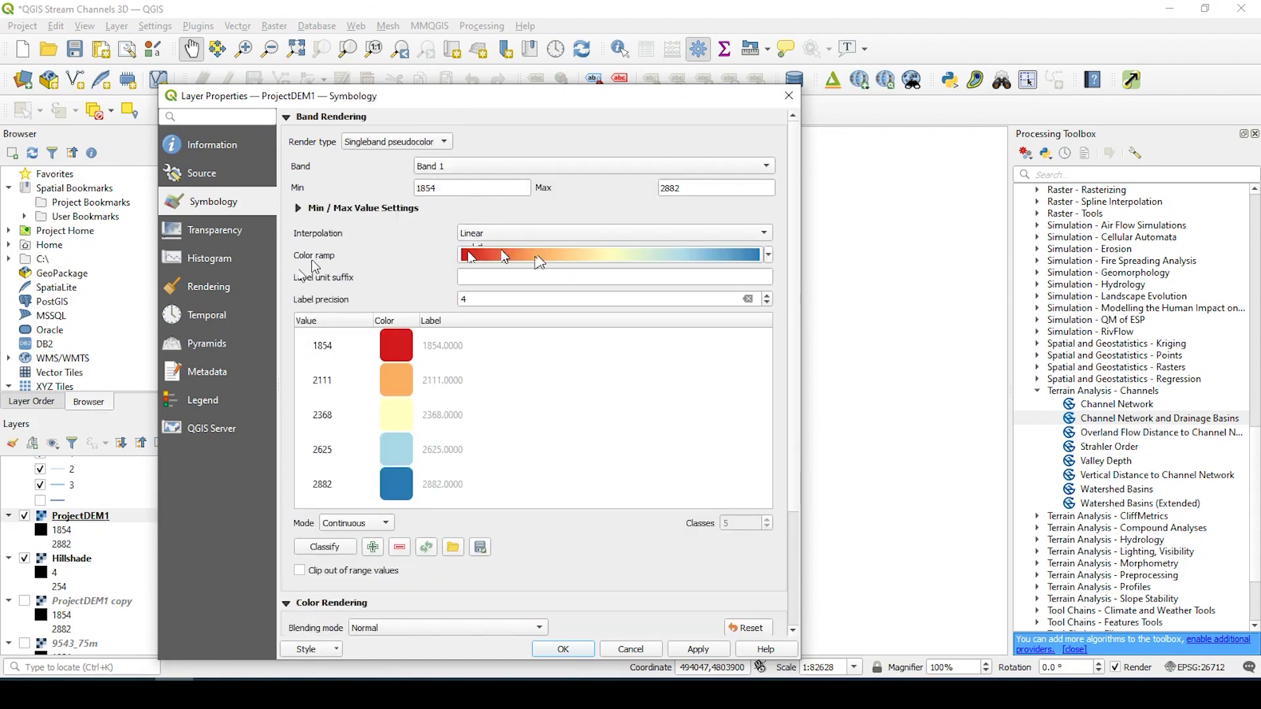
{"action": "left_click", "coordinate": [581, 256]}
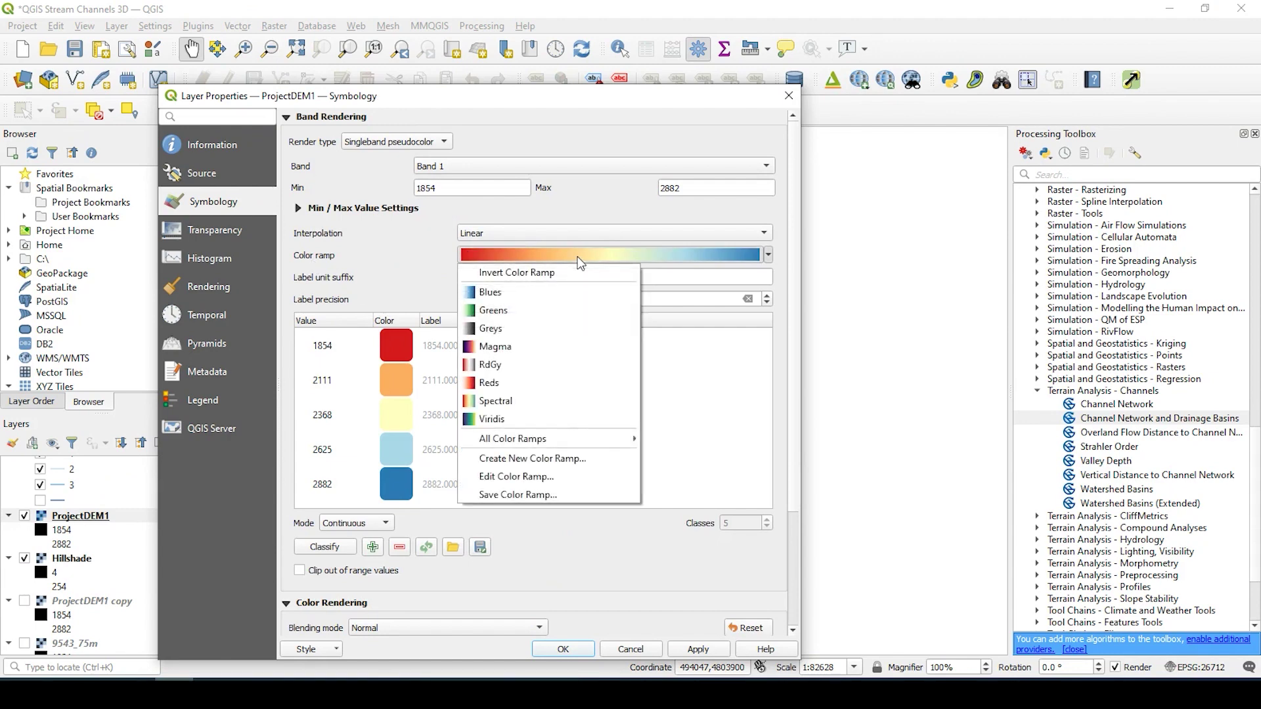
{"action": "left_click", "coordinate": [554, 458]}
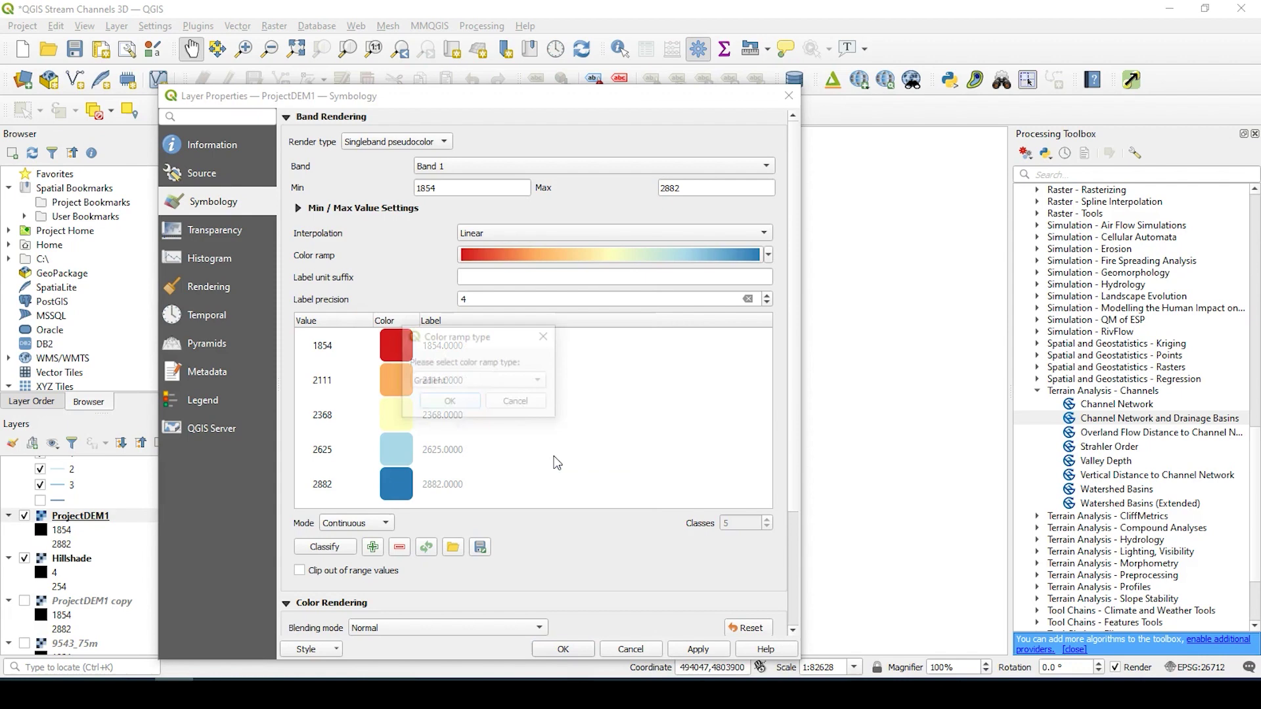
{"action": "left_click", "coordinate": [490, 381]}
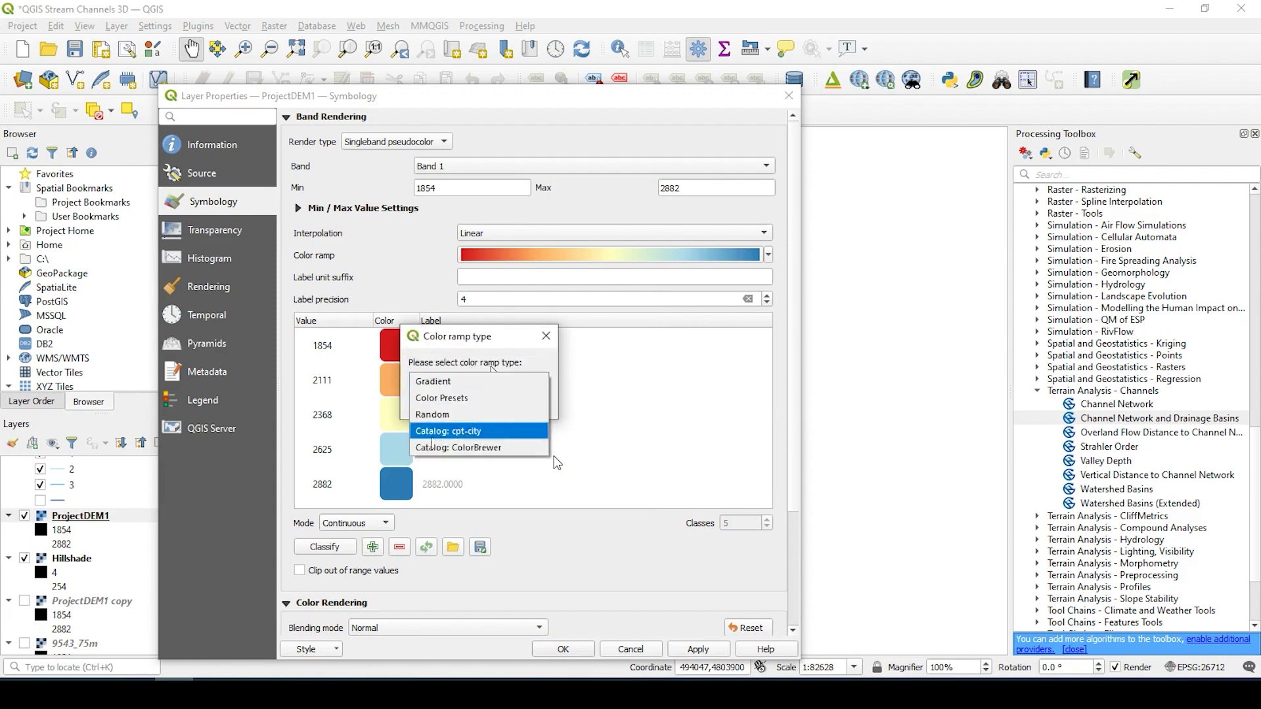
{"action": "left_click", "coordinate": [466, 432]}
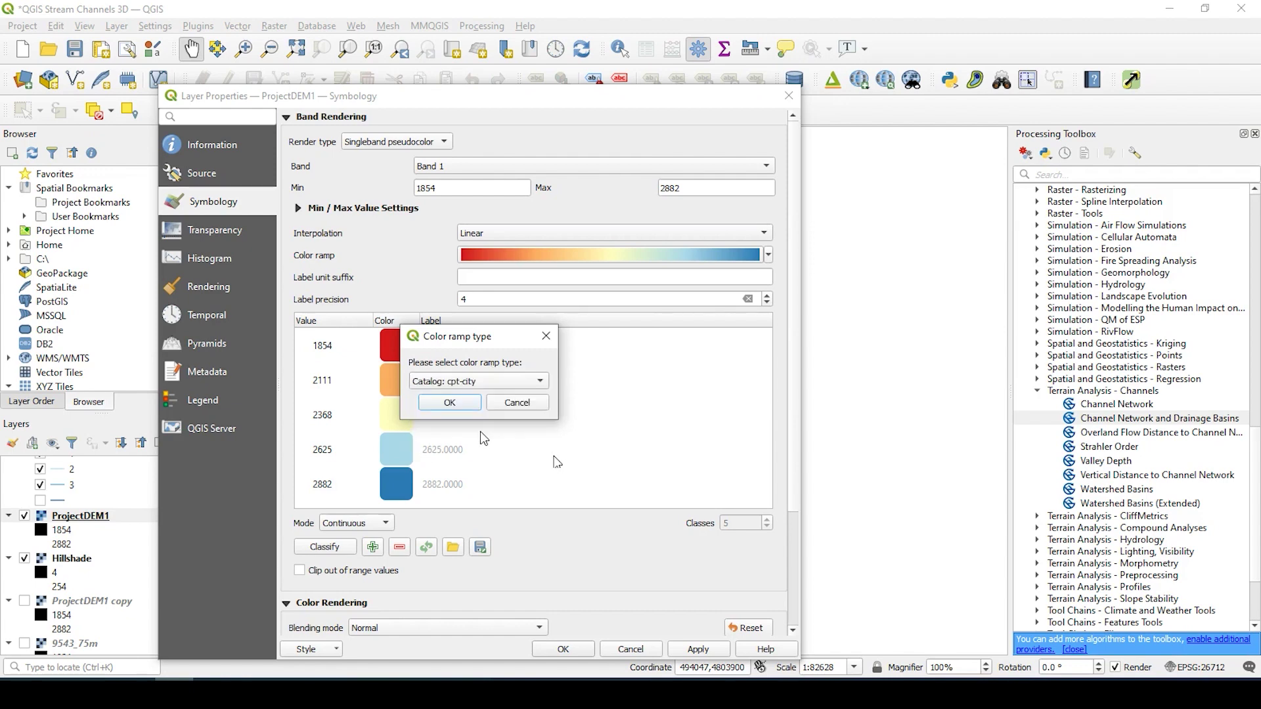
{"action": "left_click", "coordinate": [450, 404]}
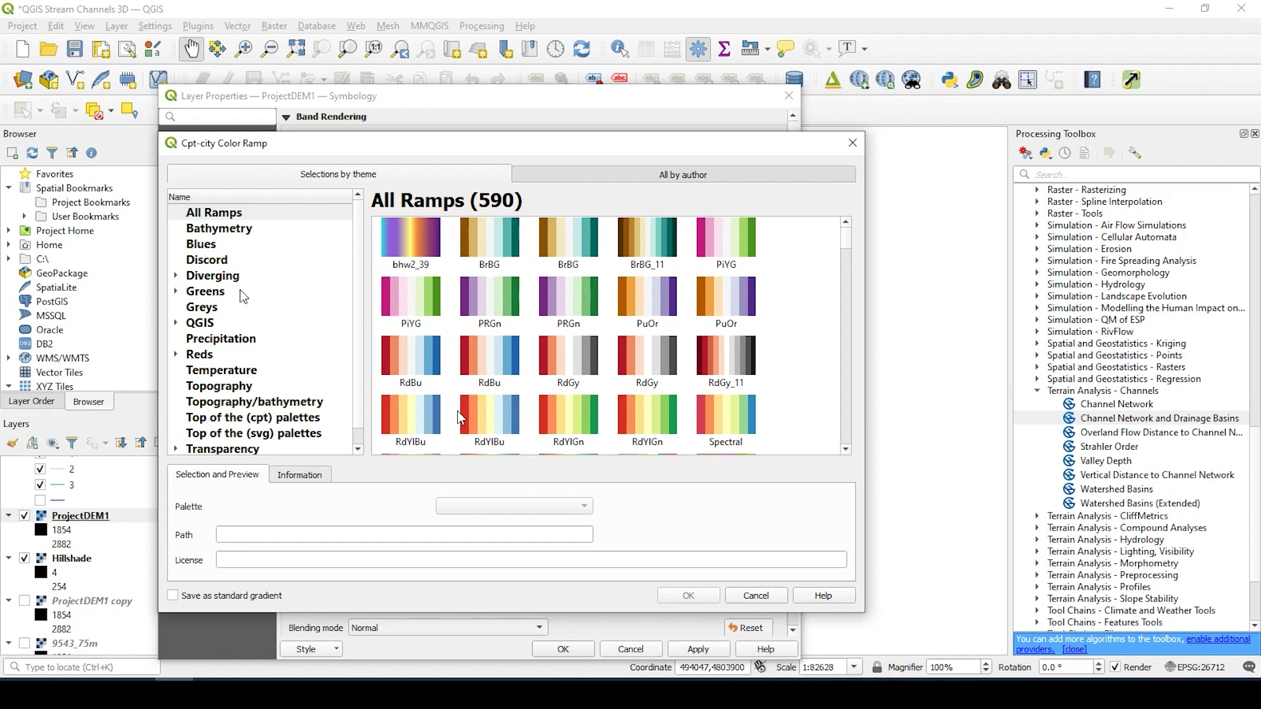
{"action": "left_click", "coordinate": [218, 388]}
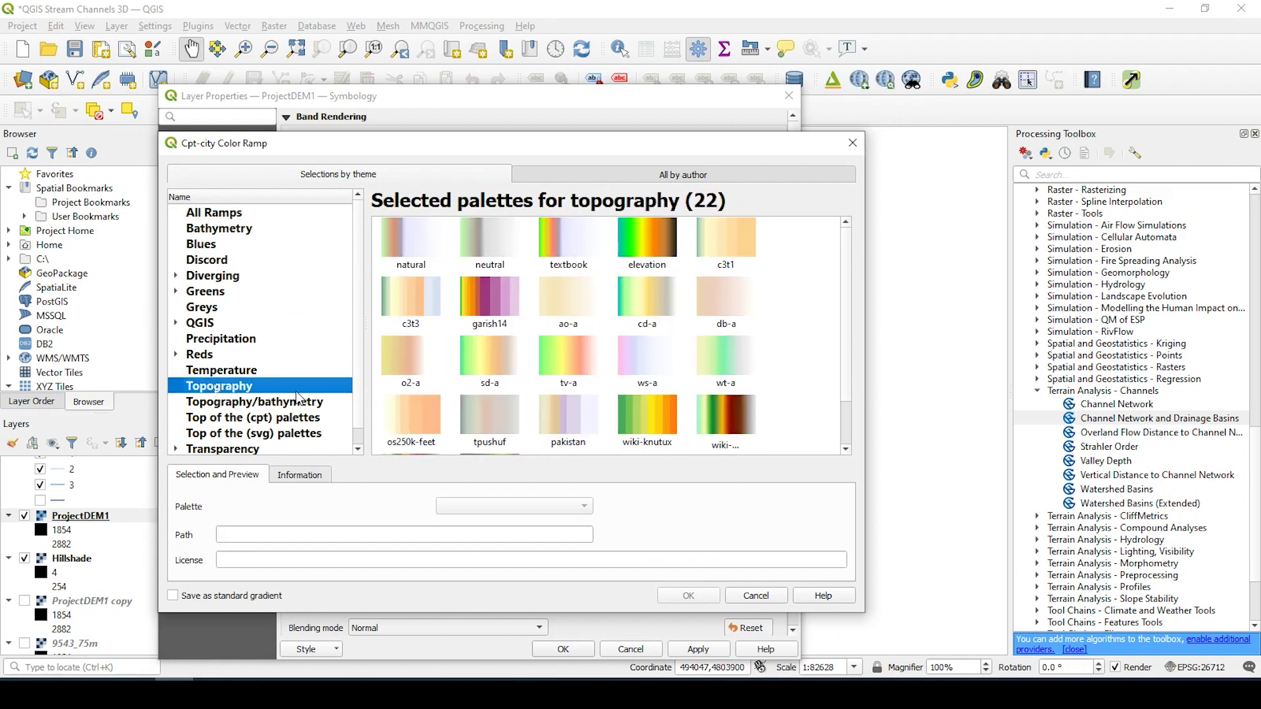
{"action": "left_click", "coordinate": [489, 386]}
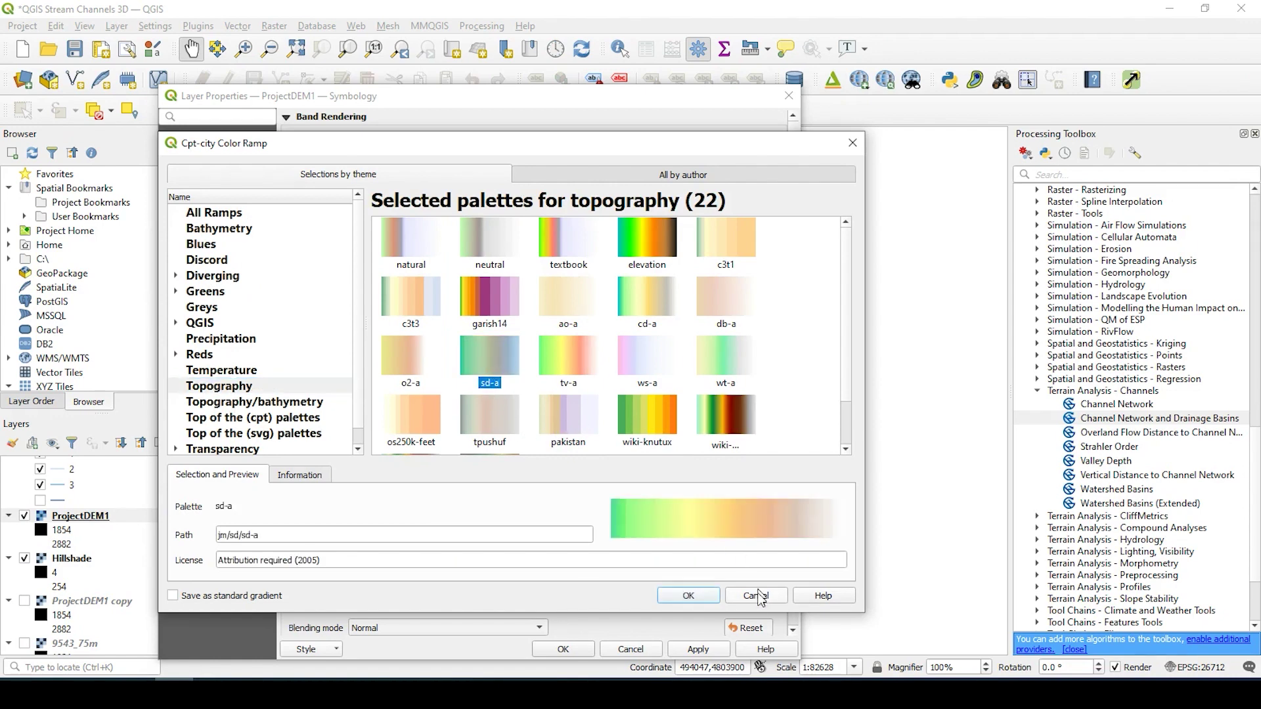
{"action": "left_click", "coordinate": [688, 597]}
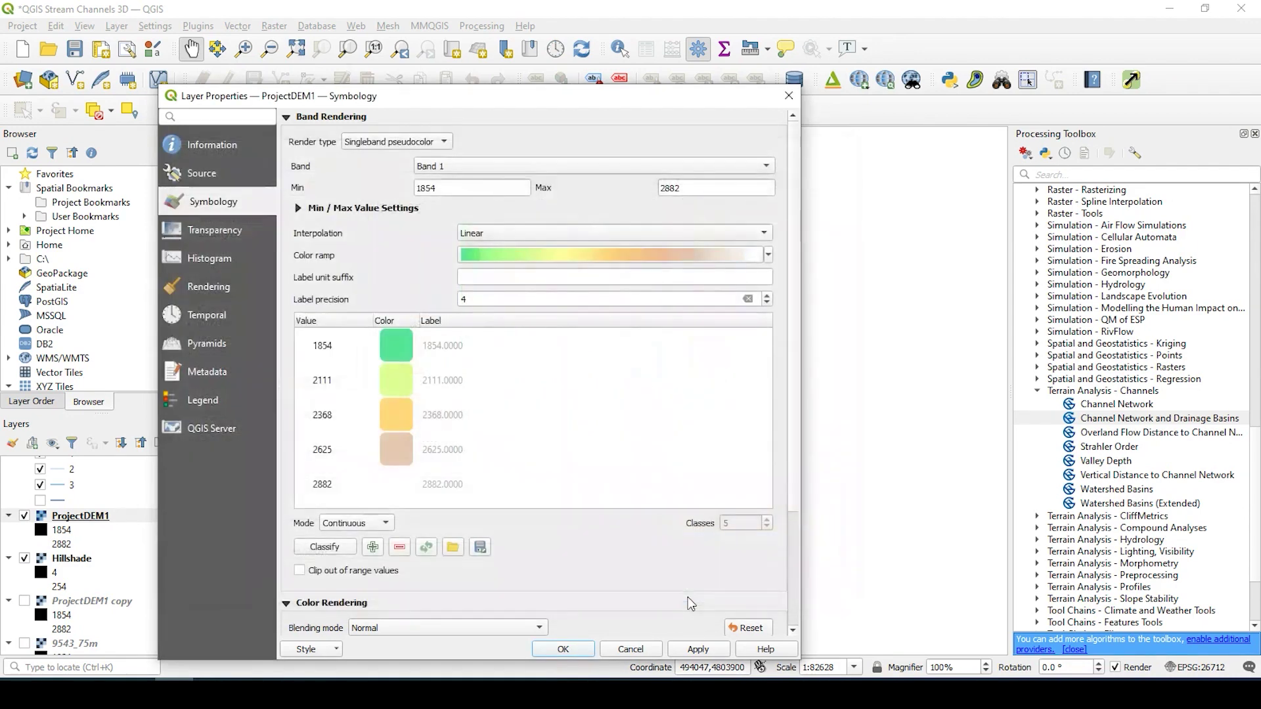
- Lower ProjectDEM1's opacity to 76% and apply the new styling
{"action": "left_click", "coordinate": [226, 233]}
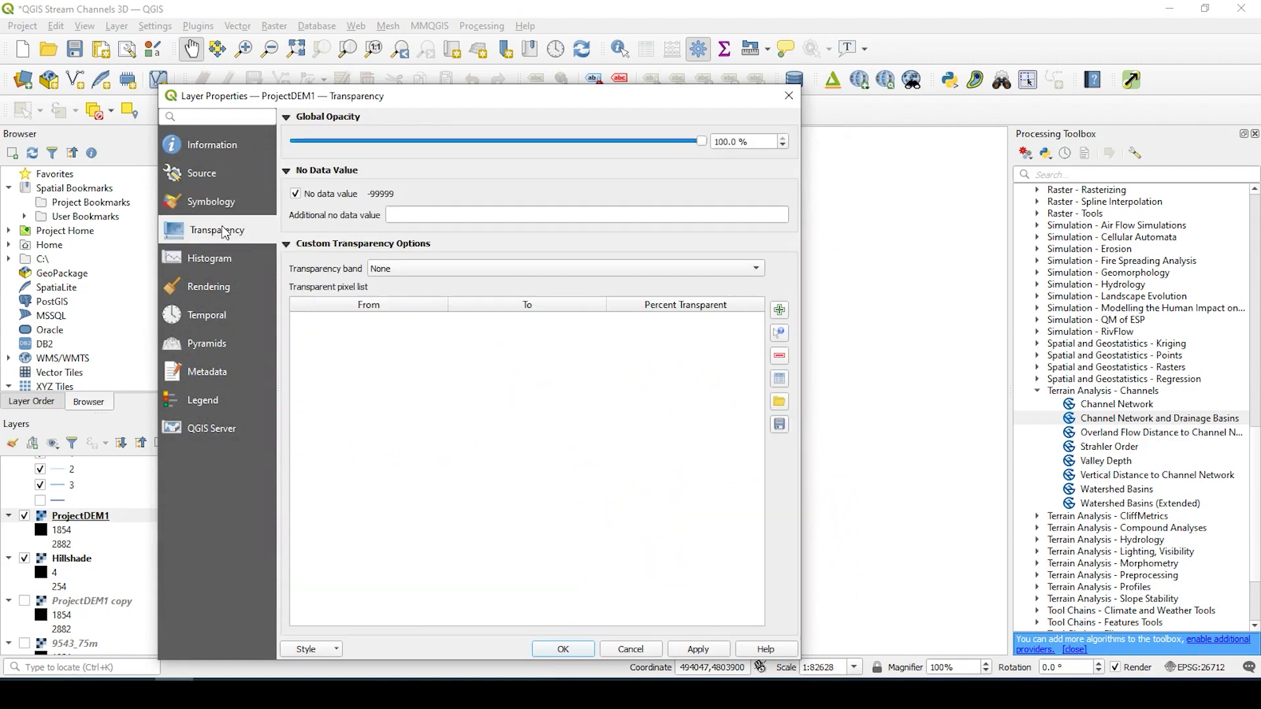
{"action": "left_click_drag", "start_coordinate": [707, 139], "coordinate": [607, 147]}
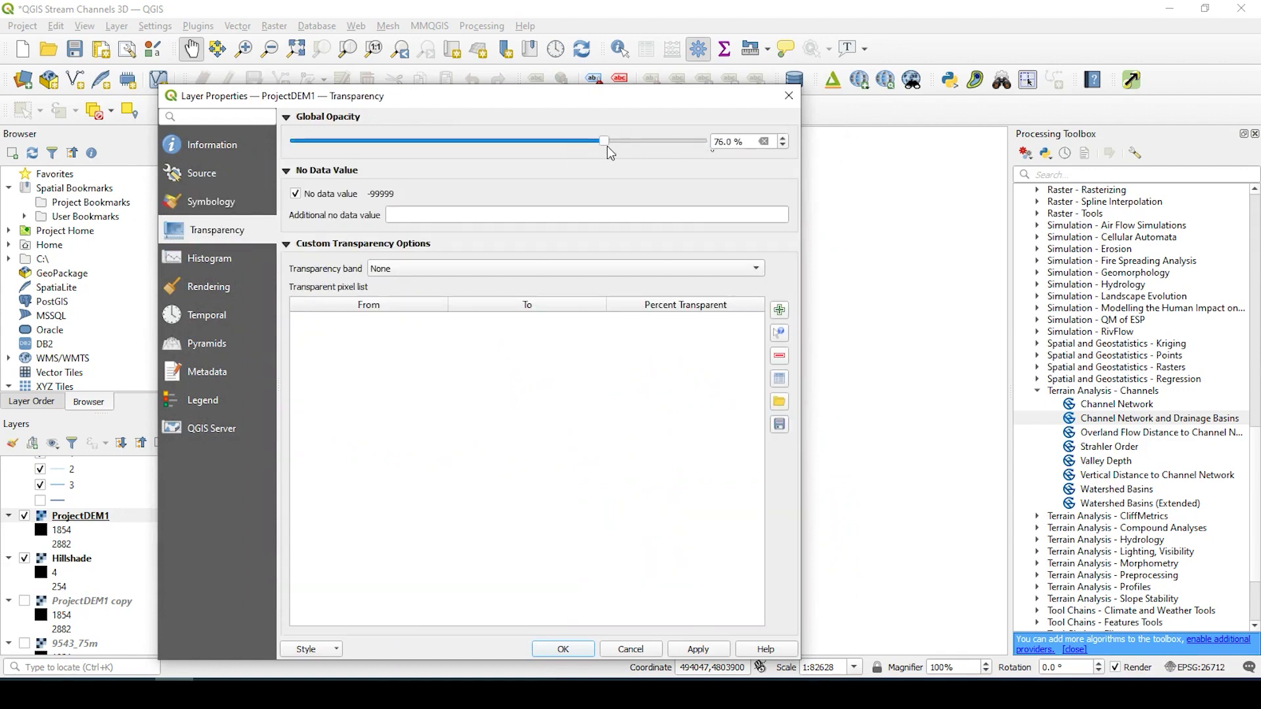
{"action": "left_click", "coordinate": [698, 649]}
{"action": "left_click", "coordinate": [564, 649]}
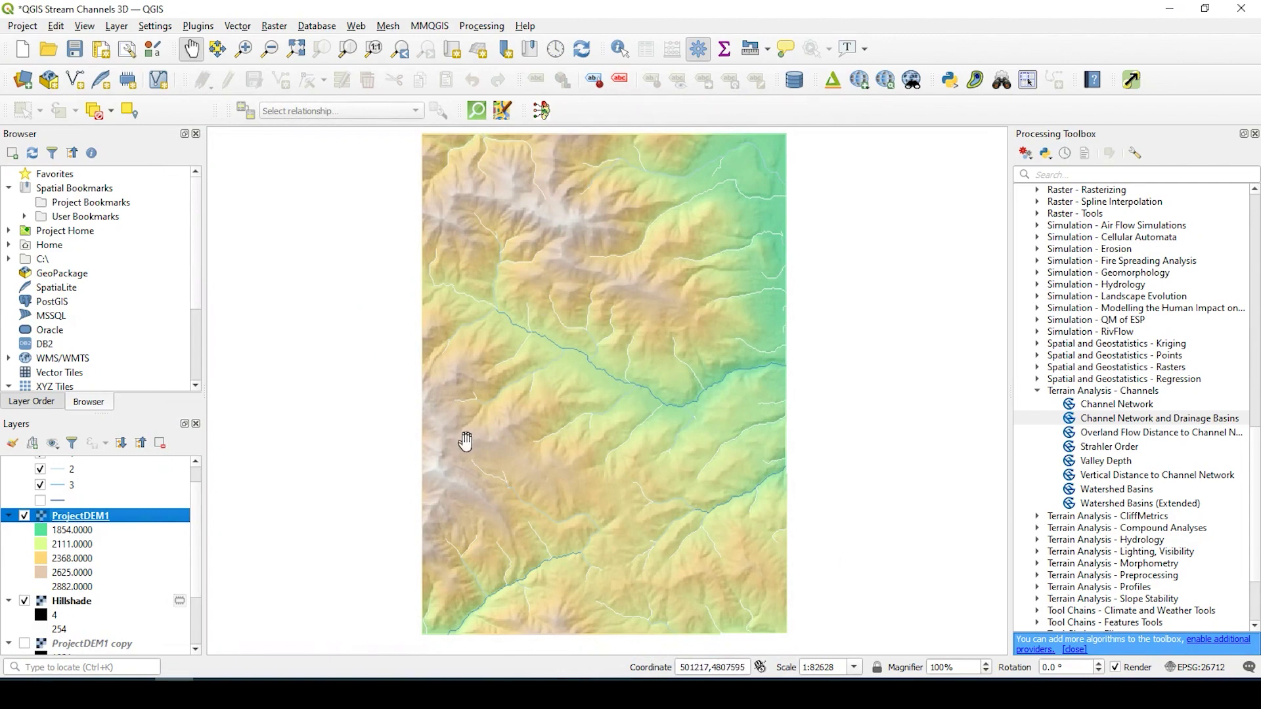
- Recolour the order-1 Channels2 stream symbol to a very pale blue (#e6f3ff)
{"action": "scroll", "coordinate": [72, 535], "scroll_direction": "up", "scroll_amount": 1}
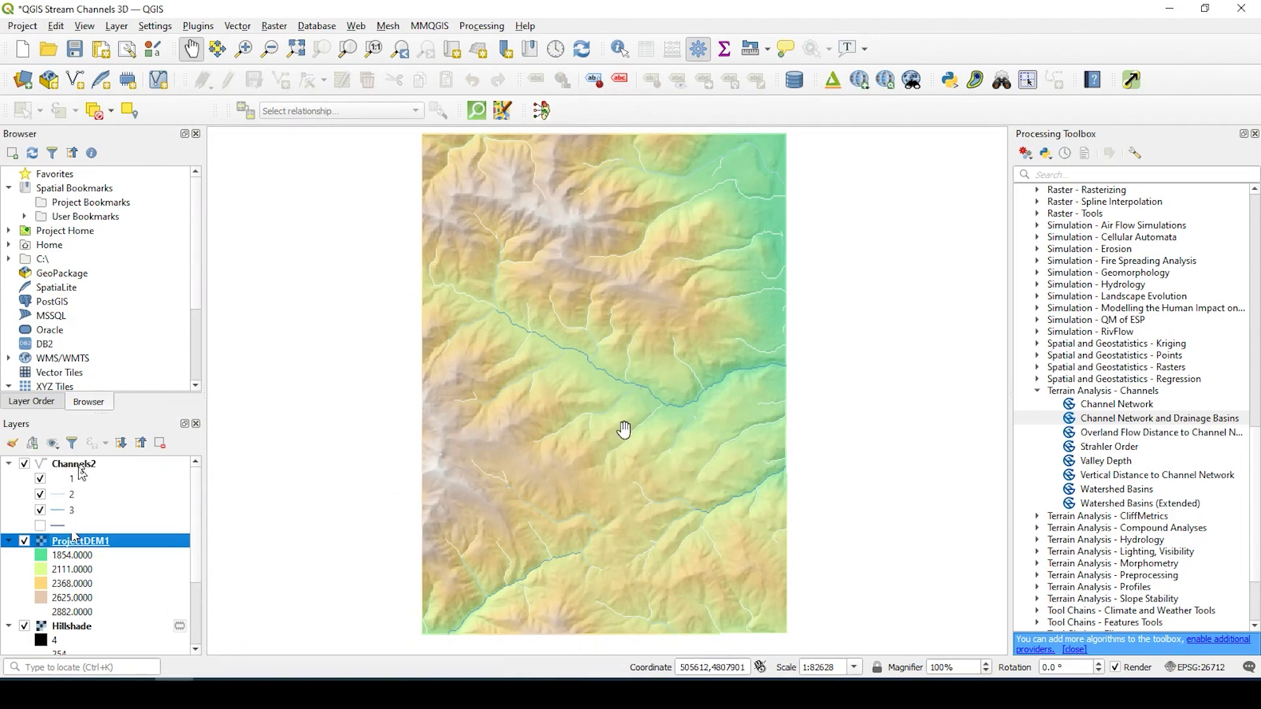
{"action": "scroll", "coordinate": [624, 430], "scroll_direction": "up", "scroll_amount": 1}
{"action": "left_click_drag", "start_coordinate": [625, 349], "coordinate": [583, 446]}
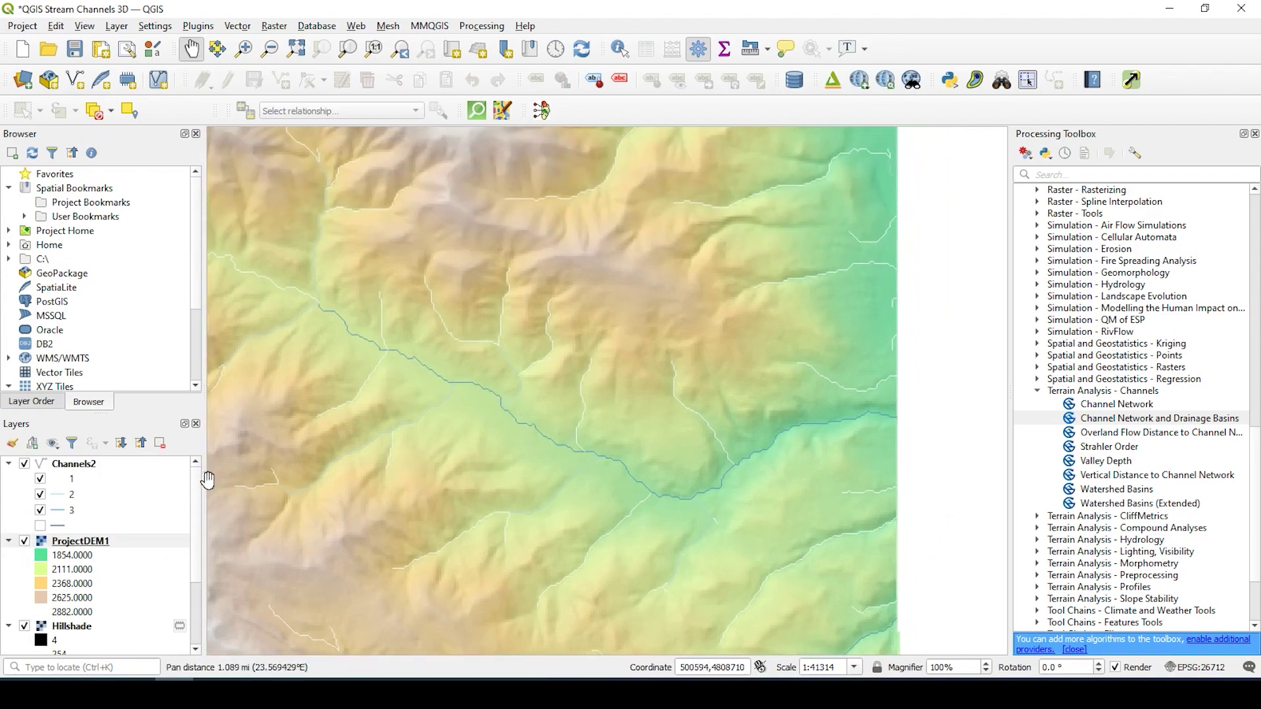
{"action": "double_click", "coordinate": [74, 464]}
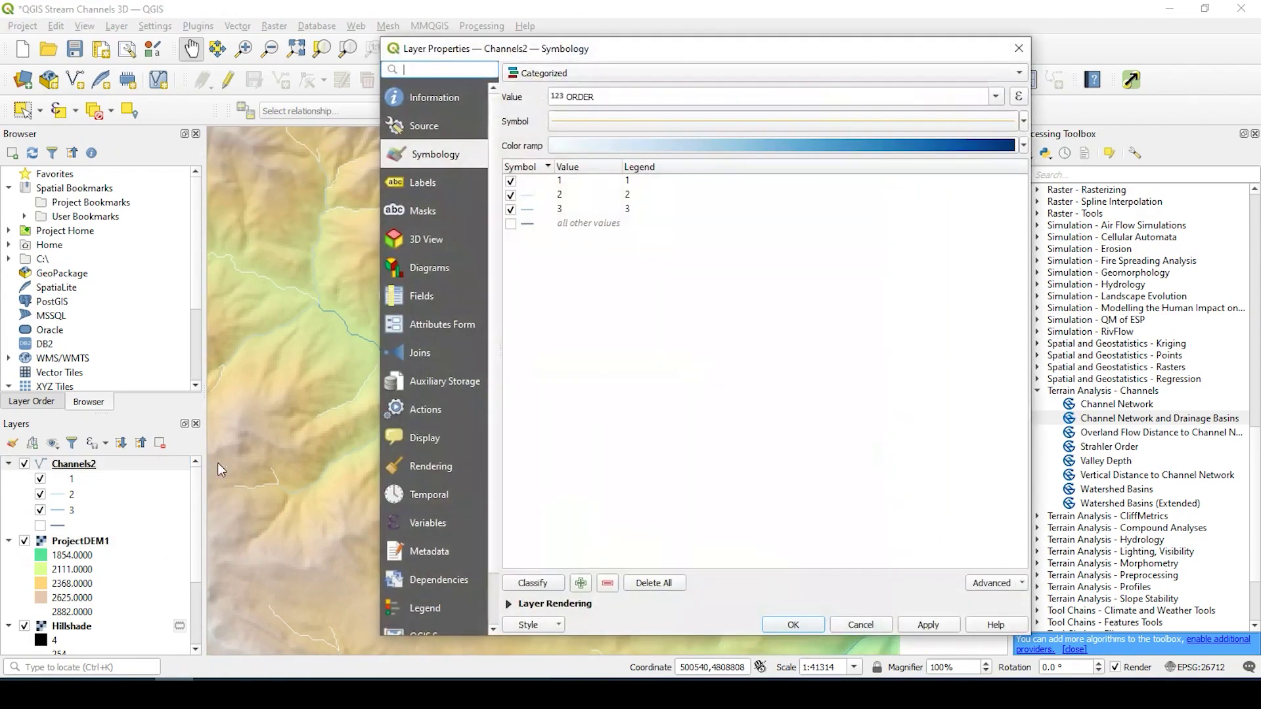
{"action": "left_click", "coordinate": [531, 183]}
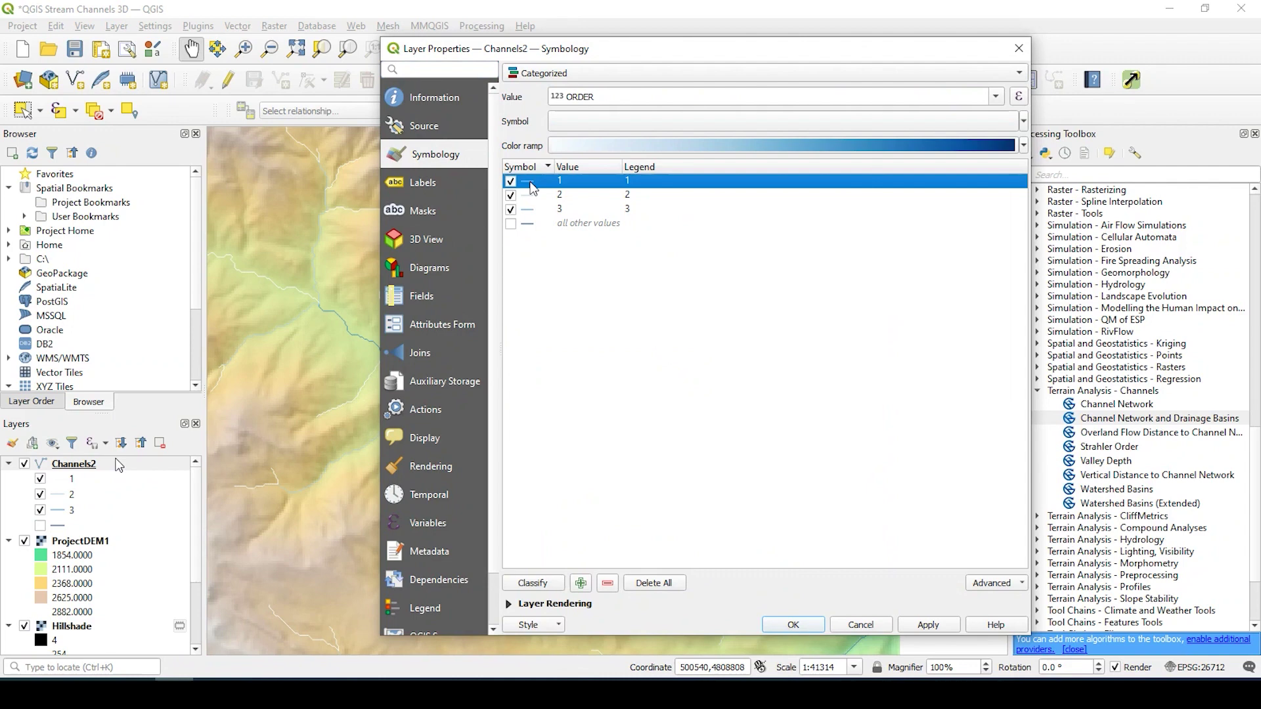
{"action": "double_click", "coordinate": [532, 187]}
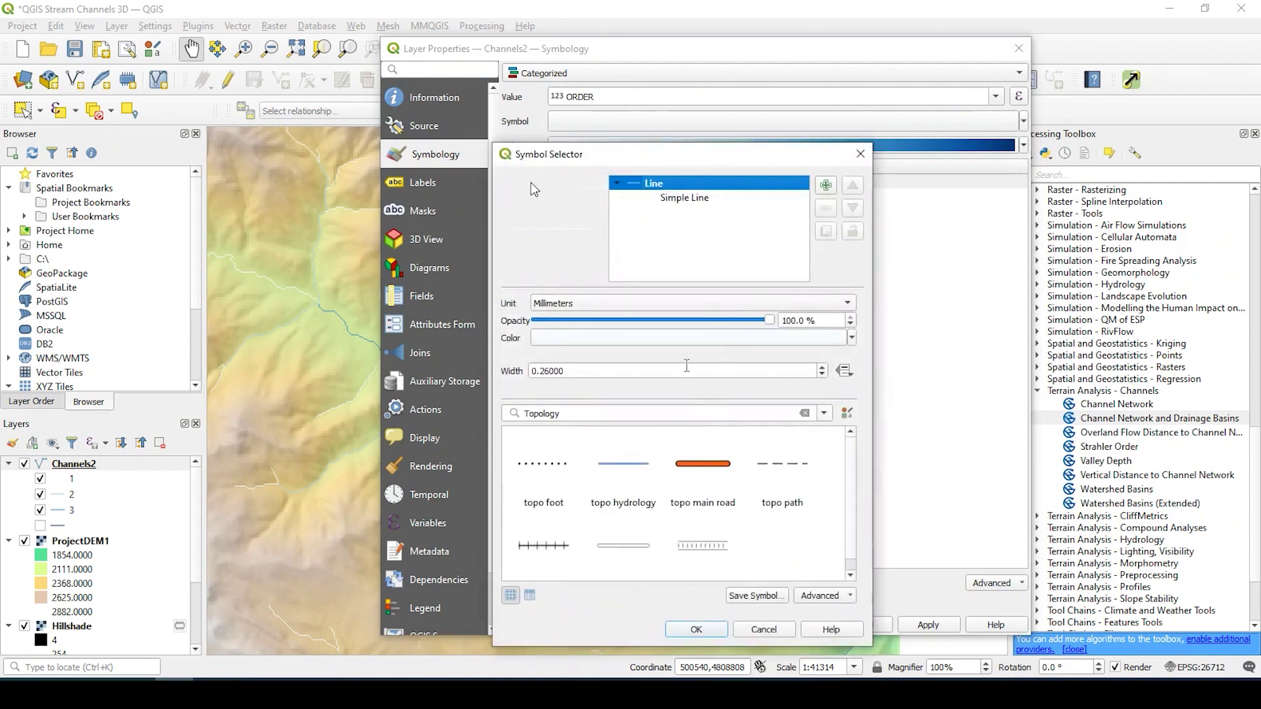
{"action": "left_click", "coordinate": [603, 339]}
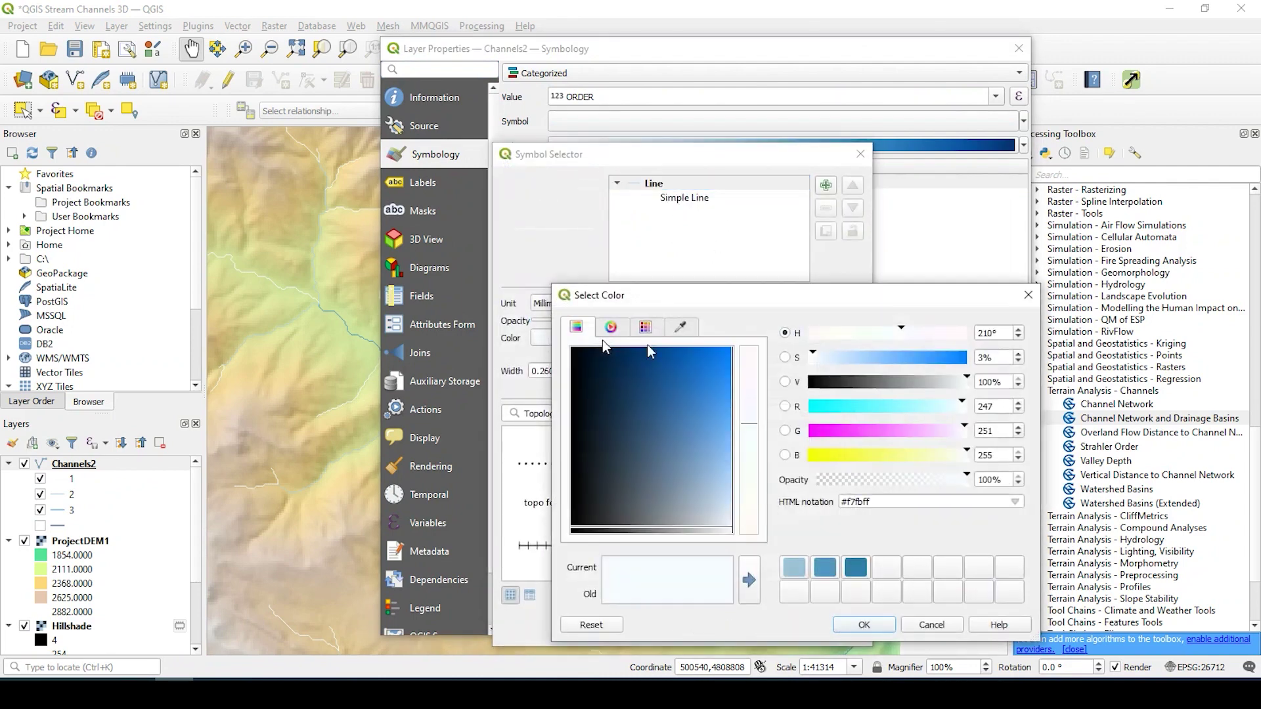
{"action": "left_click", "coordinate": [825, 357]}
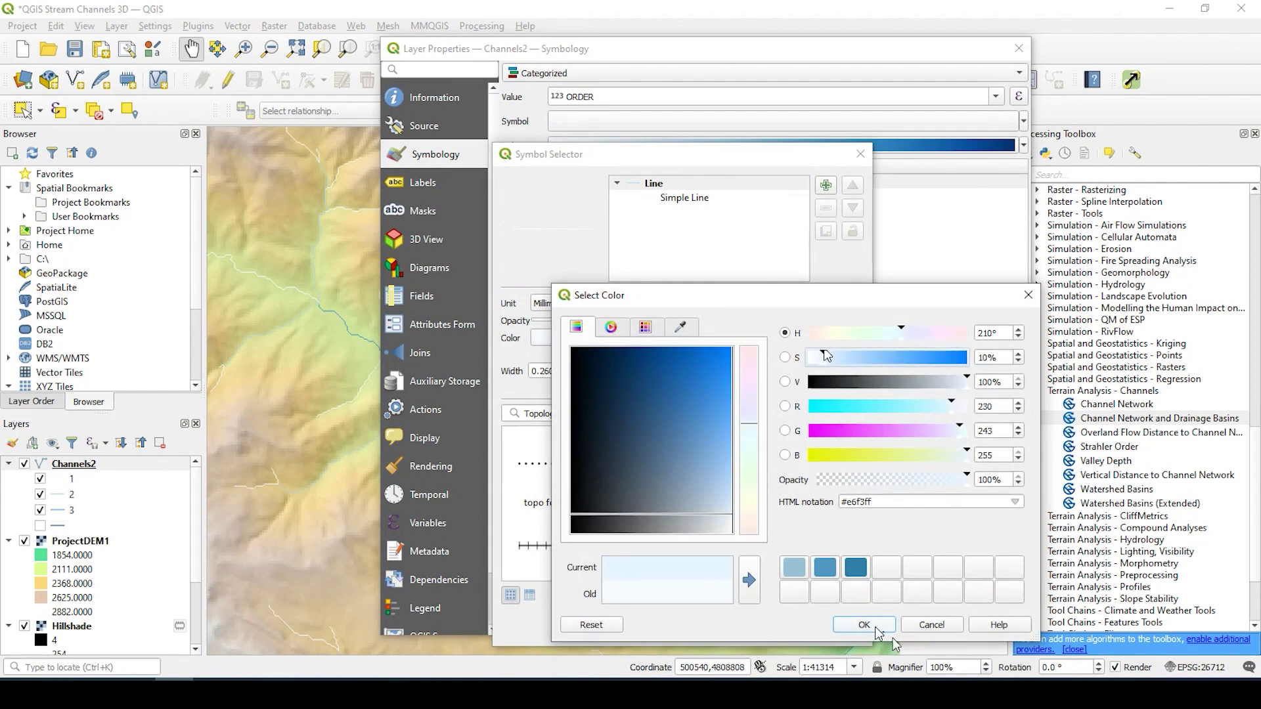
{"action": "left_click", "coordinate": [874, 627]}
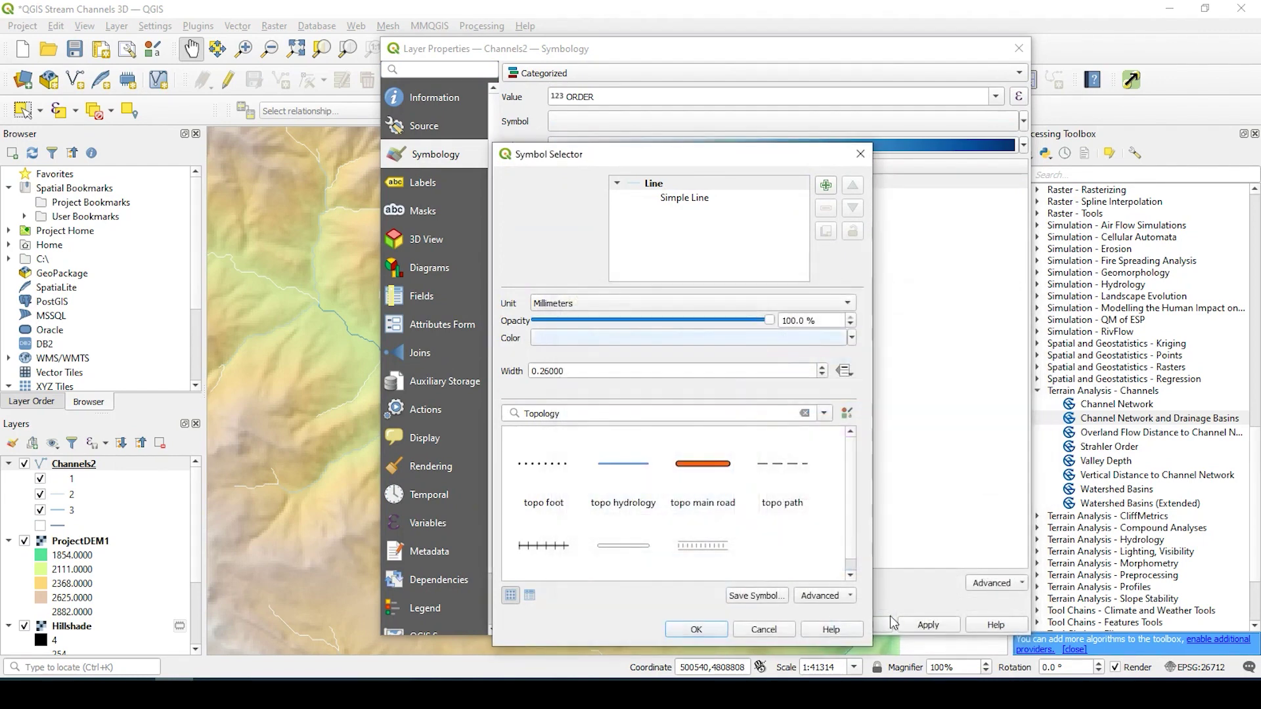
{"action": "left_click", "coordinate": [697, 631]}
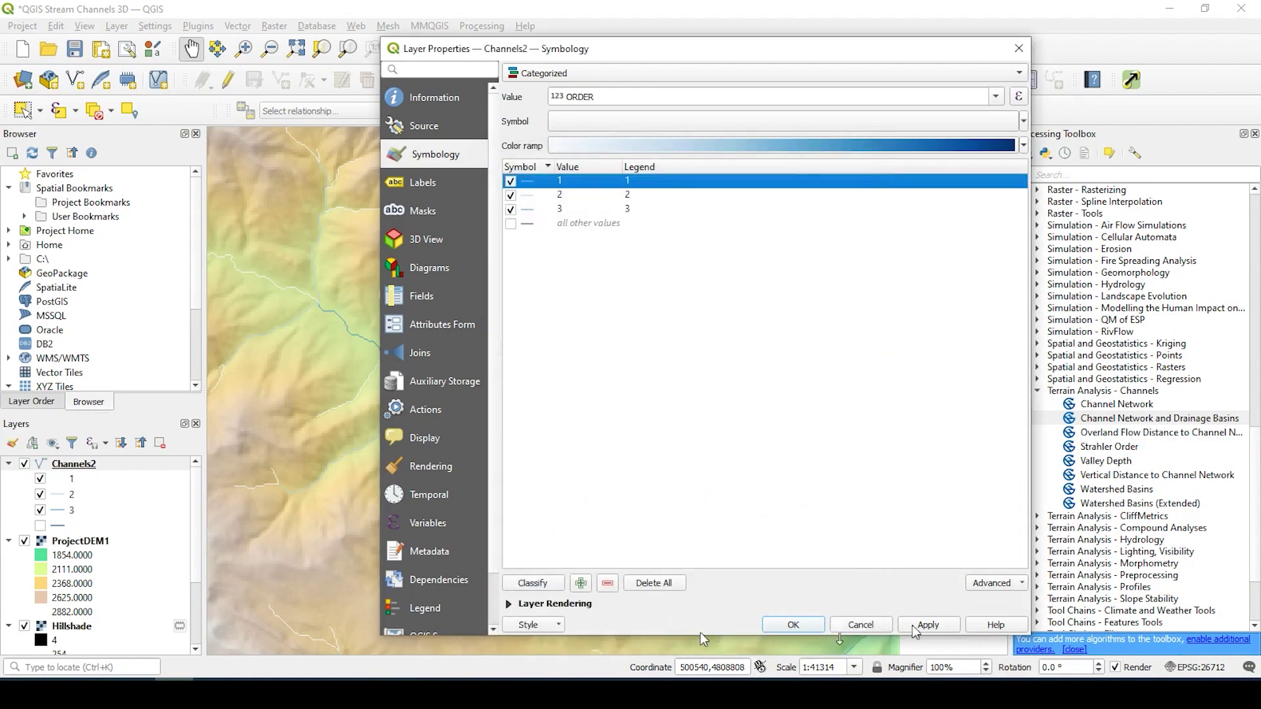
- Apply the ORDER categories 1, 2 and 3 and recenter the map on the streams
{"action": "left_click", "coordinate": [928, 624]}
{"action": "left_click", "coordinate": [793, 625]}
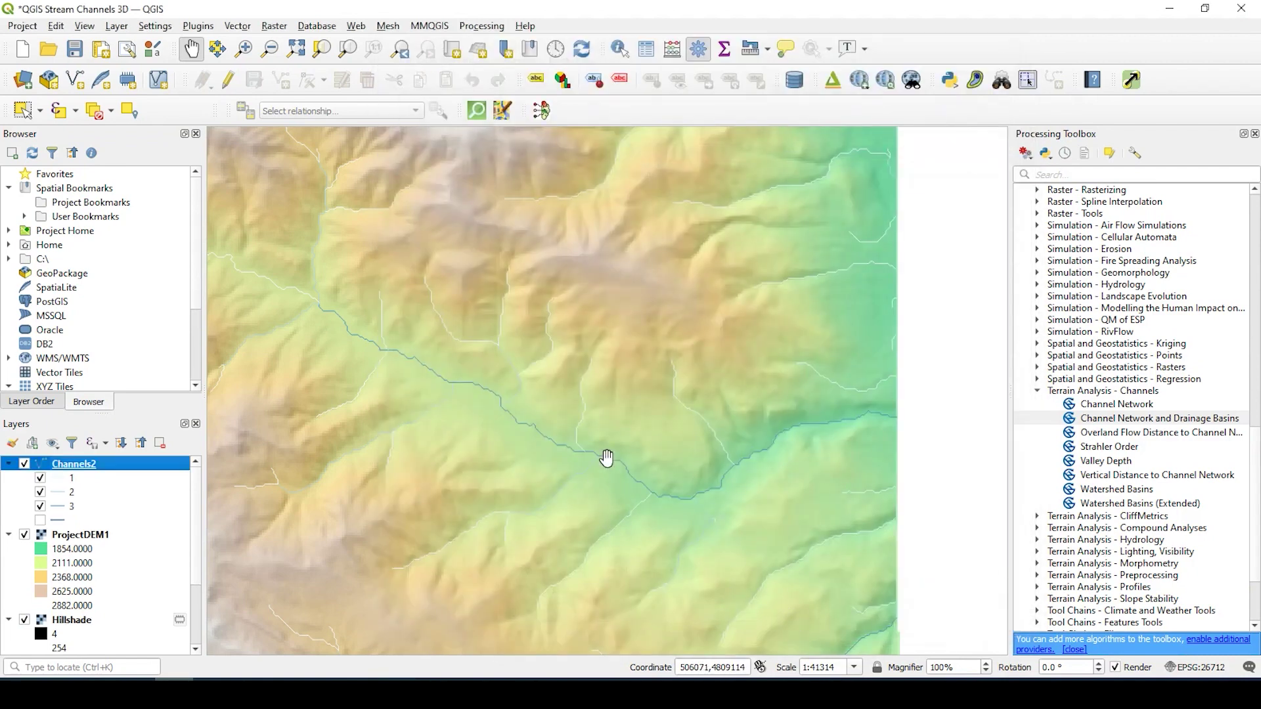
{"action": "scroll", "coordinate": [606, 458], "scroll_direction": "down", "scroll_amount": 1}
{"action": "left_click_drag", "start_coordinate": [644, 482], "coordinate": [618, 423]}
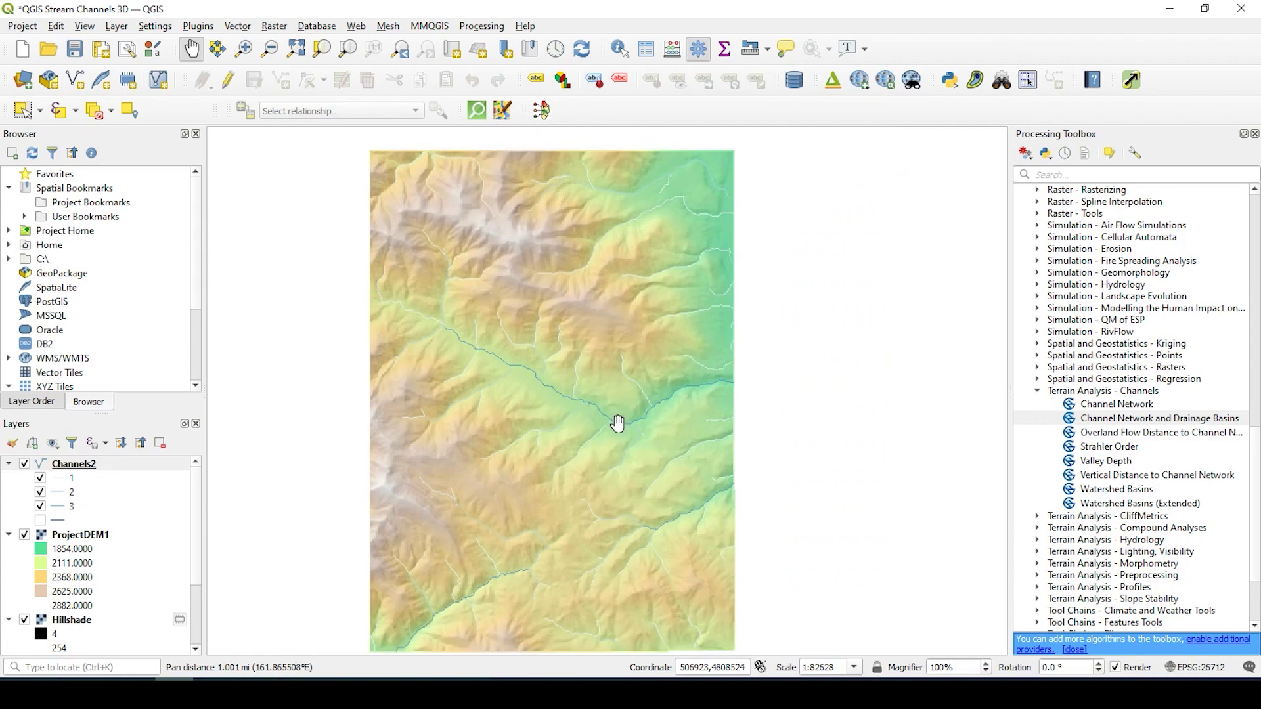
{"action": "scroll", "coordinate": [618, 424], "scroll_direction": "up", "scroll_amount": 1}
{"action": "left_click_drag", "start_coordinate": [473, 417], "coordinate": [516, 429]}
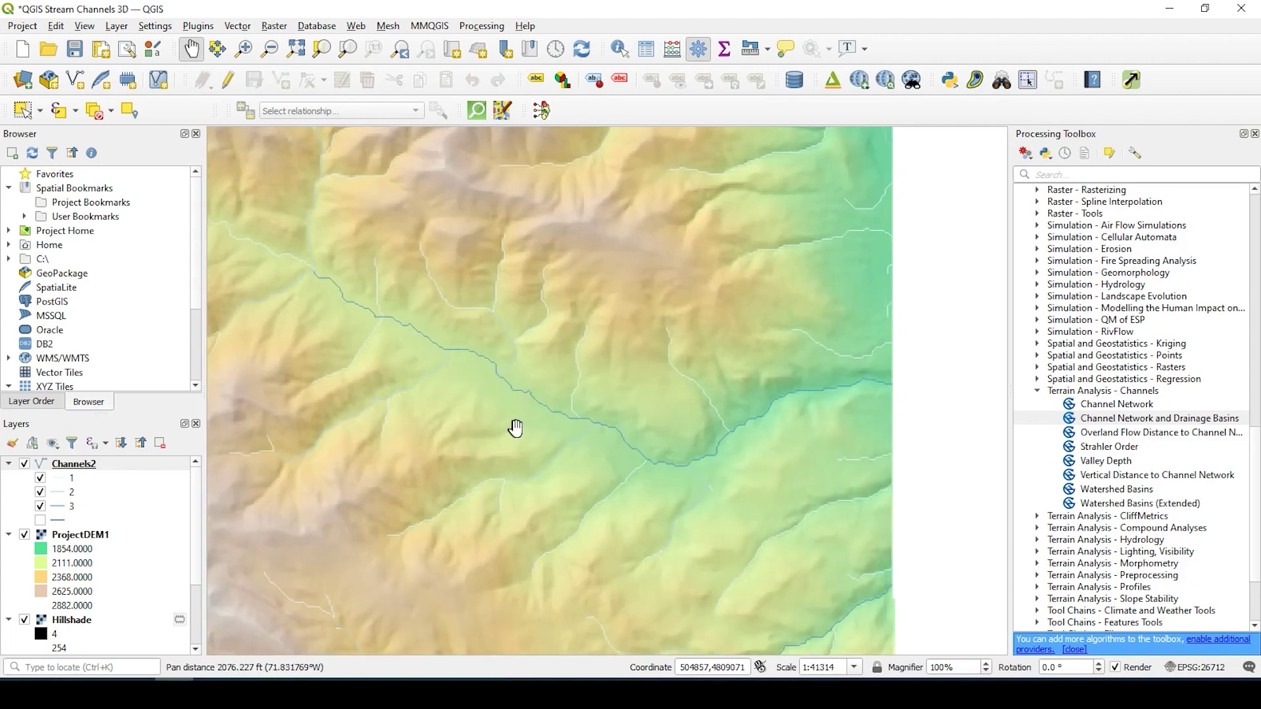
{"action": "scroll", "coordinate": [515, 397], "scroll_direction": "down", "scroll_amount": 1}
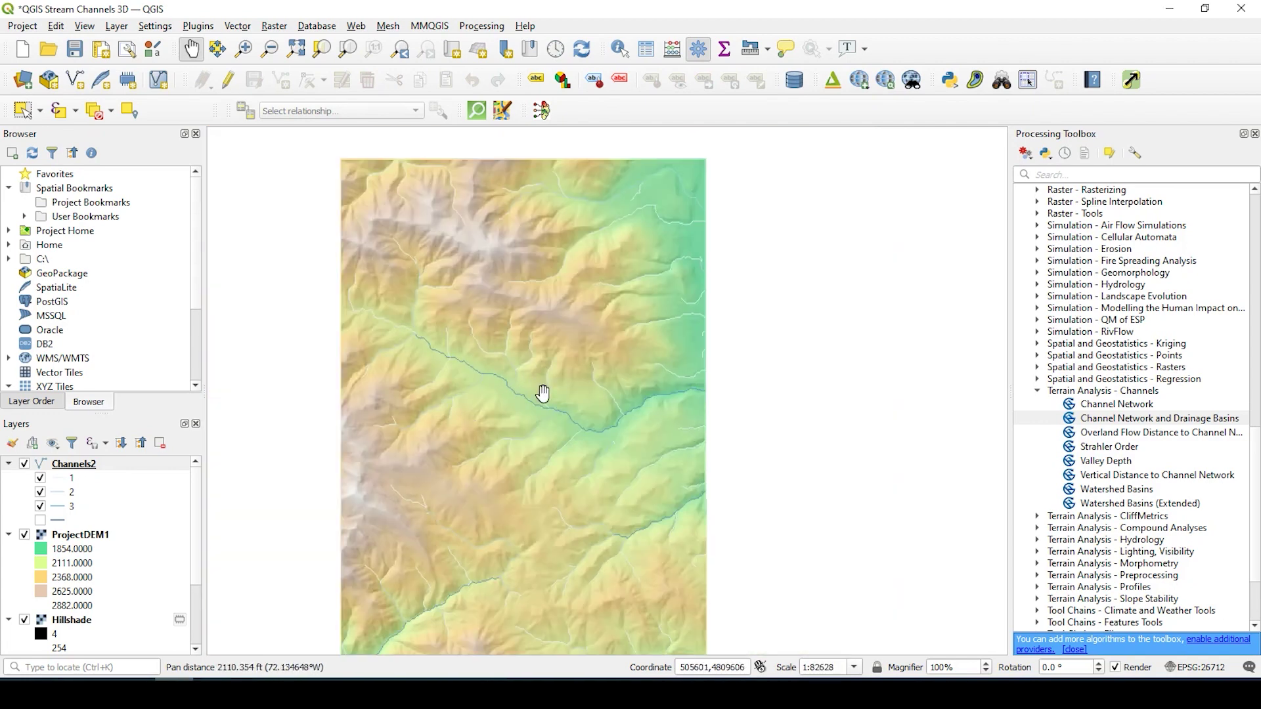
- Turn on single labels for Channels2 using the ORDER field
{"action": "right_click", "coordinate": [87, 468]}
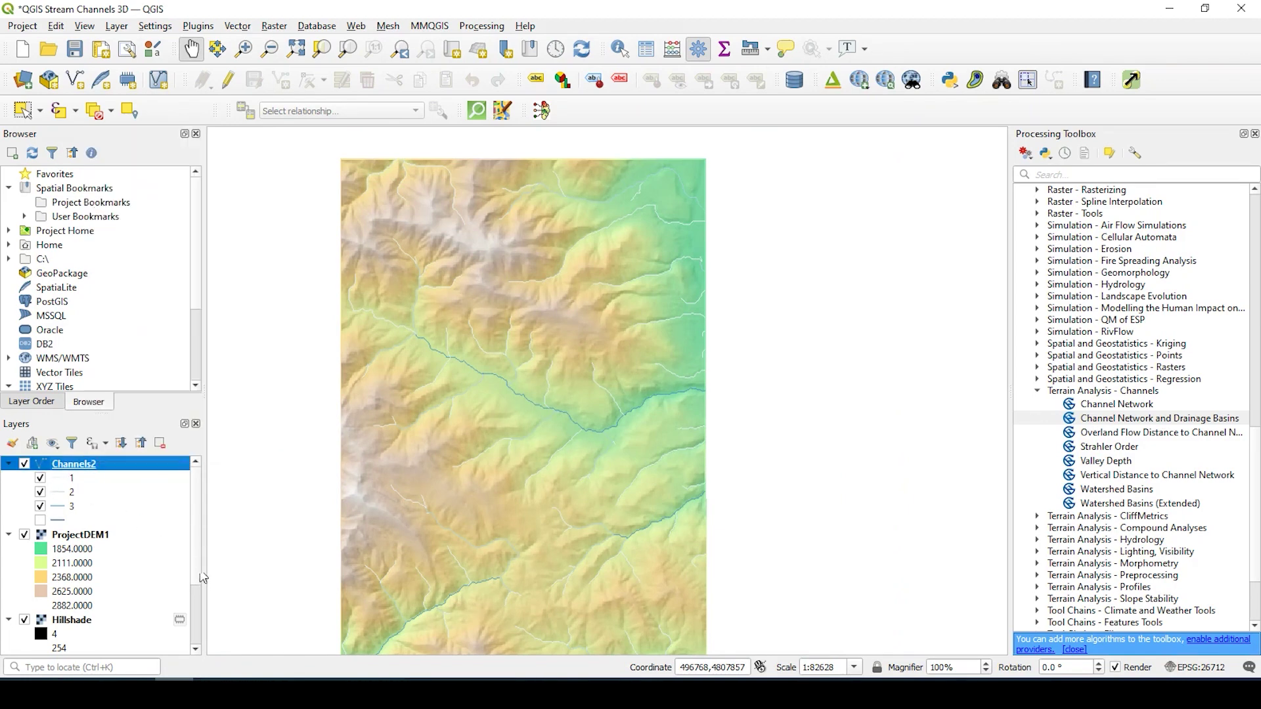
{"action": "left_click", "coordinate": [214, 531]}
{"action": "left_click", "coordinate": [540, 83]}
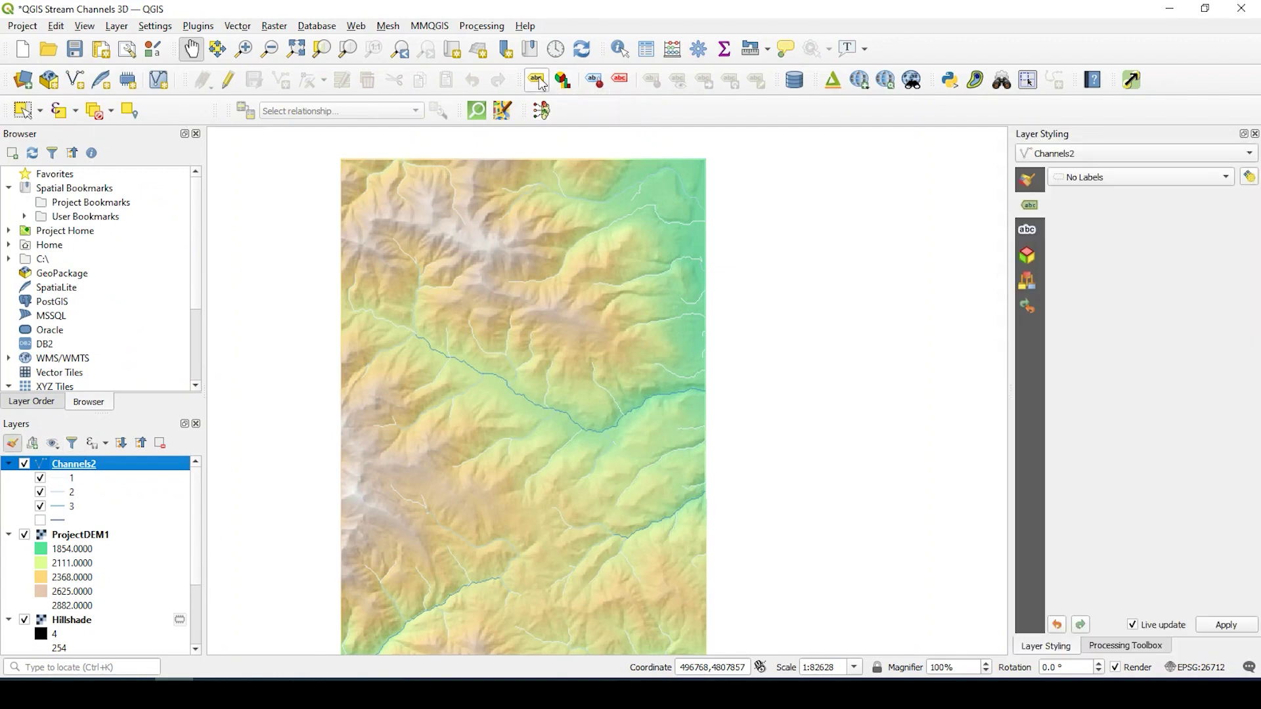
{"action": "left_click", "coordinate": [1101, 175]}
{"action": "left_click", "coordinate": [1104, 189]}
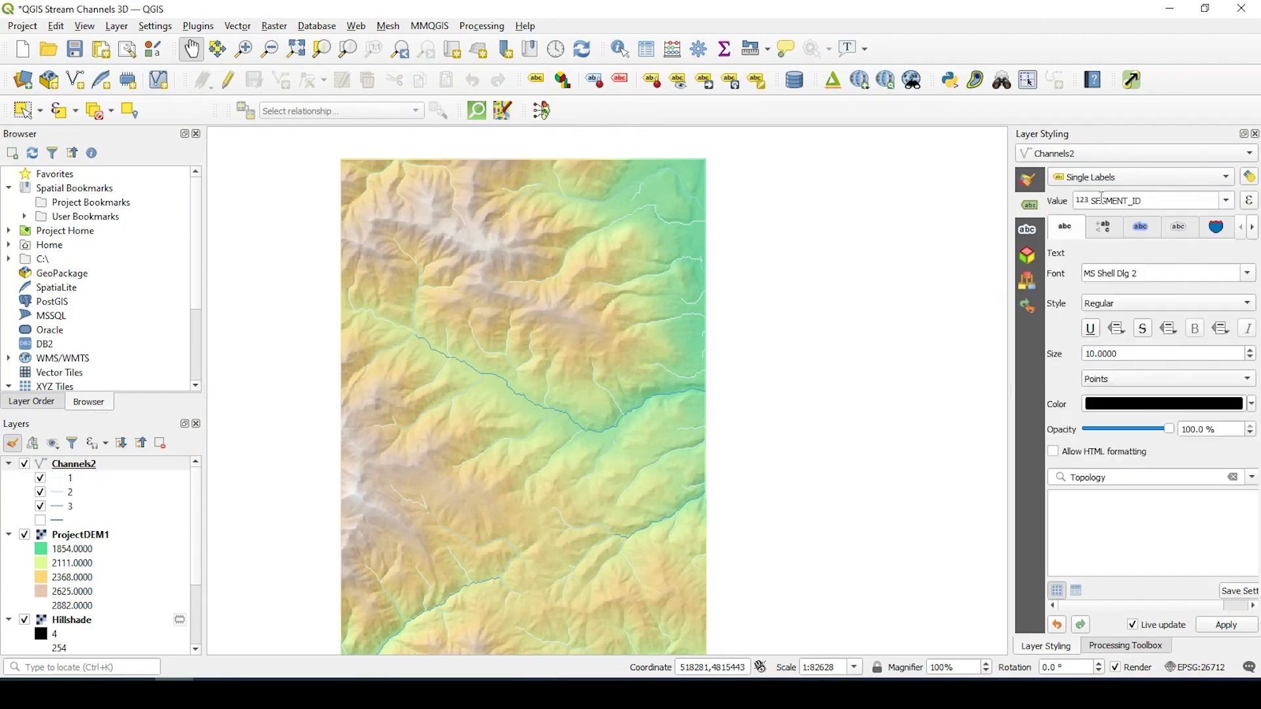
{"action": "left_click", "coordinate": [1226, 201]}
{"action": "left_click", "coordinate": [1132, 300]}
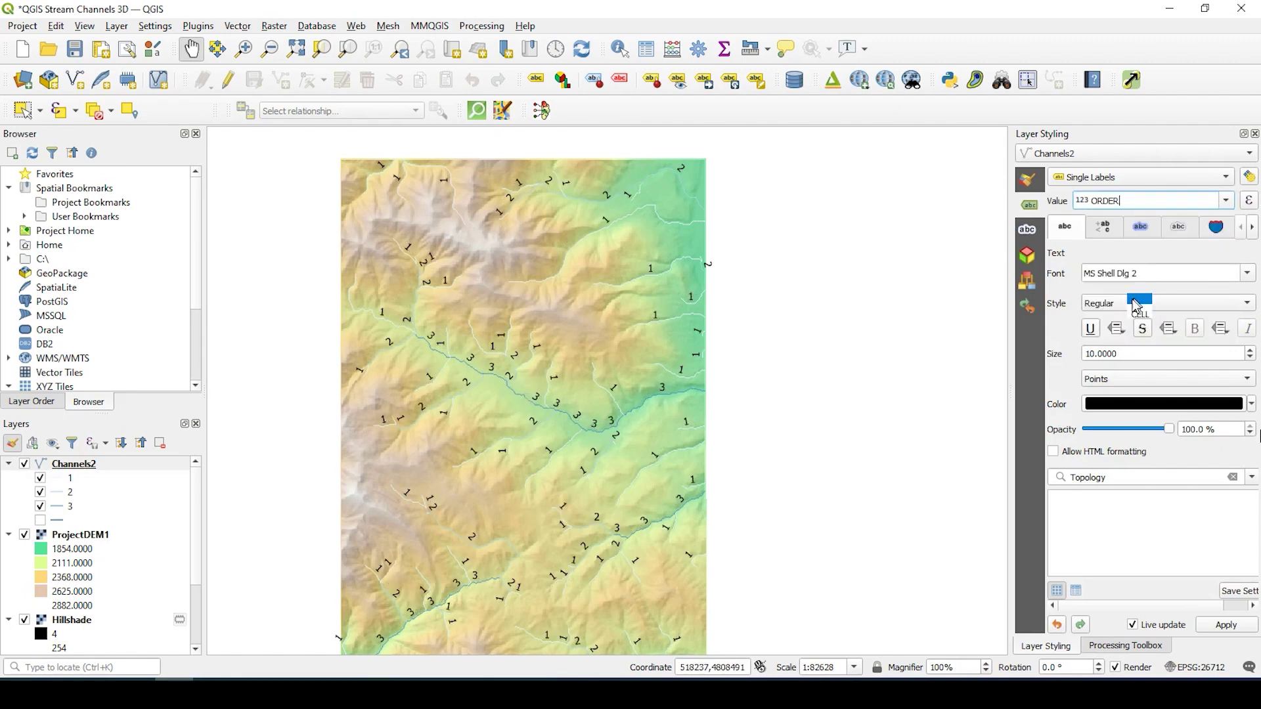
- Pan and zoom the map to inspect the ORDER labels along the stream network
{"action": "scroll", "coordinate": [574, 385], "scroll_direction": "up", "scroll_amount": 1}
{"action": "scroll", "coordinate": [437, 386], "scroll_direction": "up", "scroll_amount": 1}
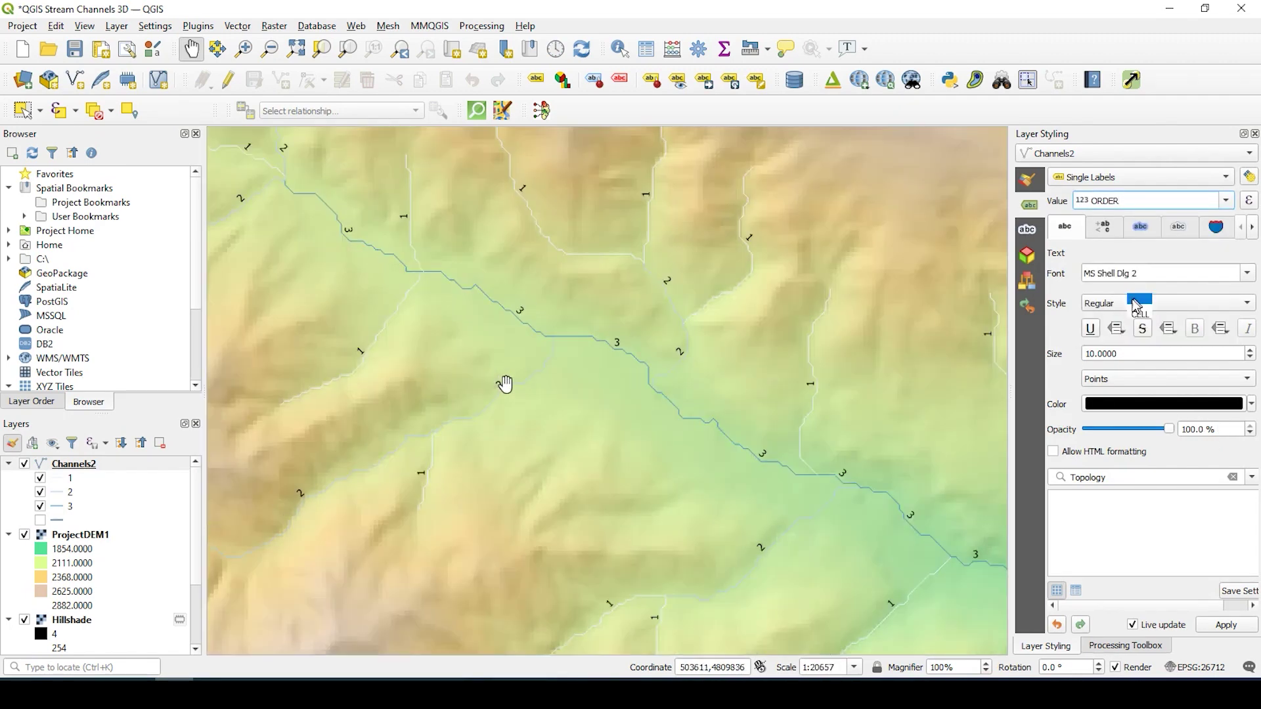
{"action": "left_click_drag", "start_coordinate": [620, 274], "coordinate": [507, 398]}
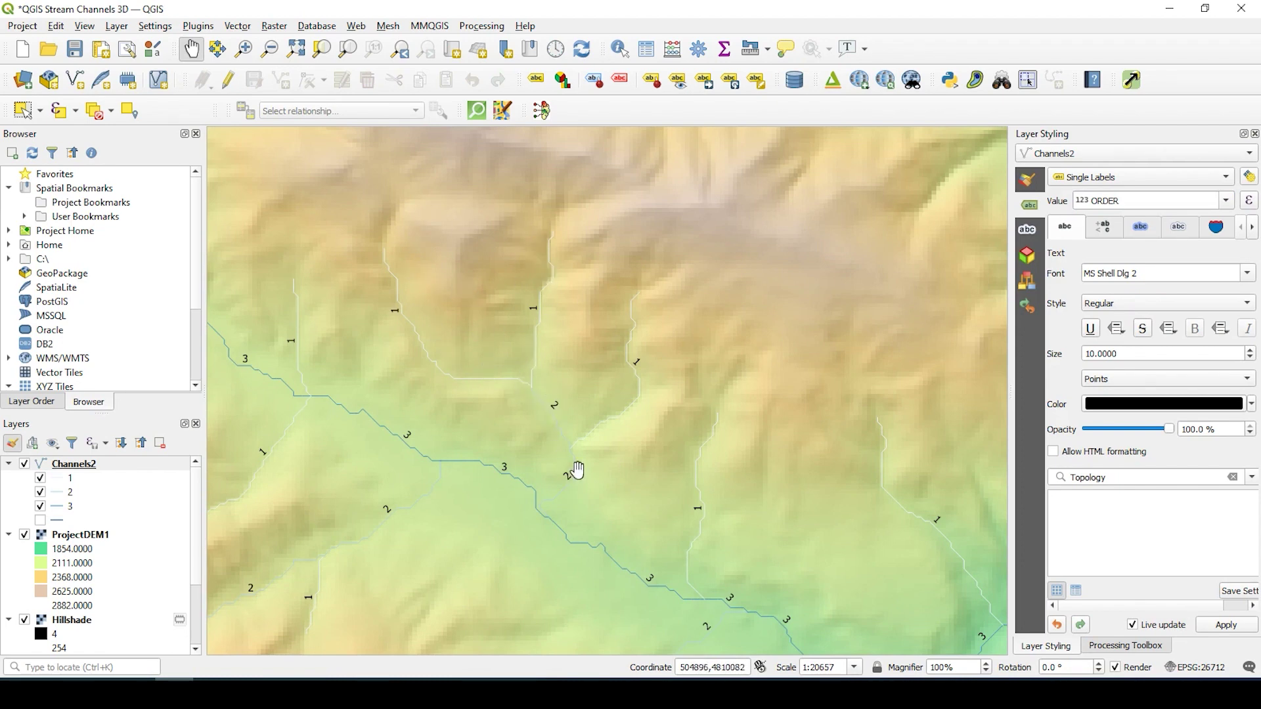
{"action": "scroll", "coordinate": [735, 578], "scroll_direction": "down", "scroll_amount": 1}
{"action": "left_click_drag", "start_coordinate": [735, 578], "coordinate": [626, 343]}
{"action": "scroll", "coordinate": [653, 317], "scroll_direction": "down", "scroll_amount": 1}
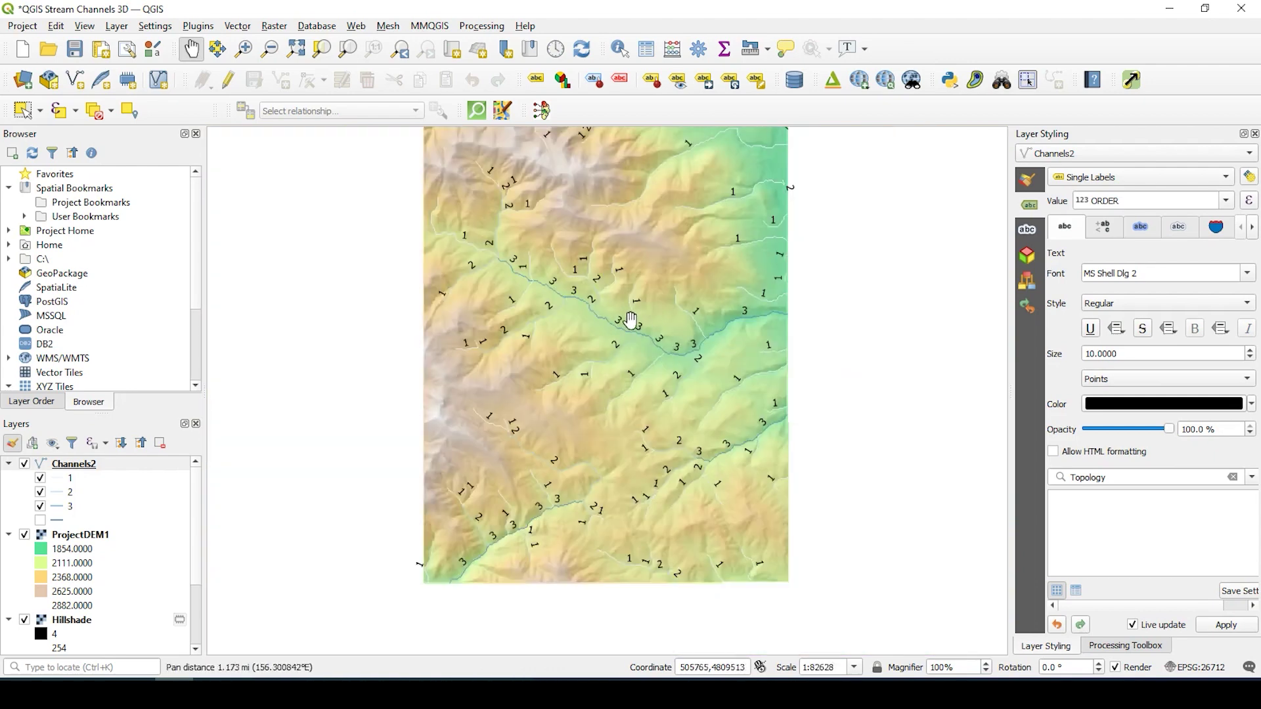
{"action": "scroll", "coordinate": [625, 318], "scroll_direction": "up", "scroll_amount": 1}
{"action": "left_click_drag", "start_coordinate": [631, 304], "coordinate": [591, 420]}
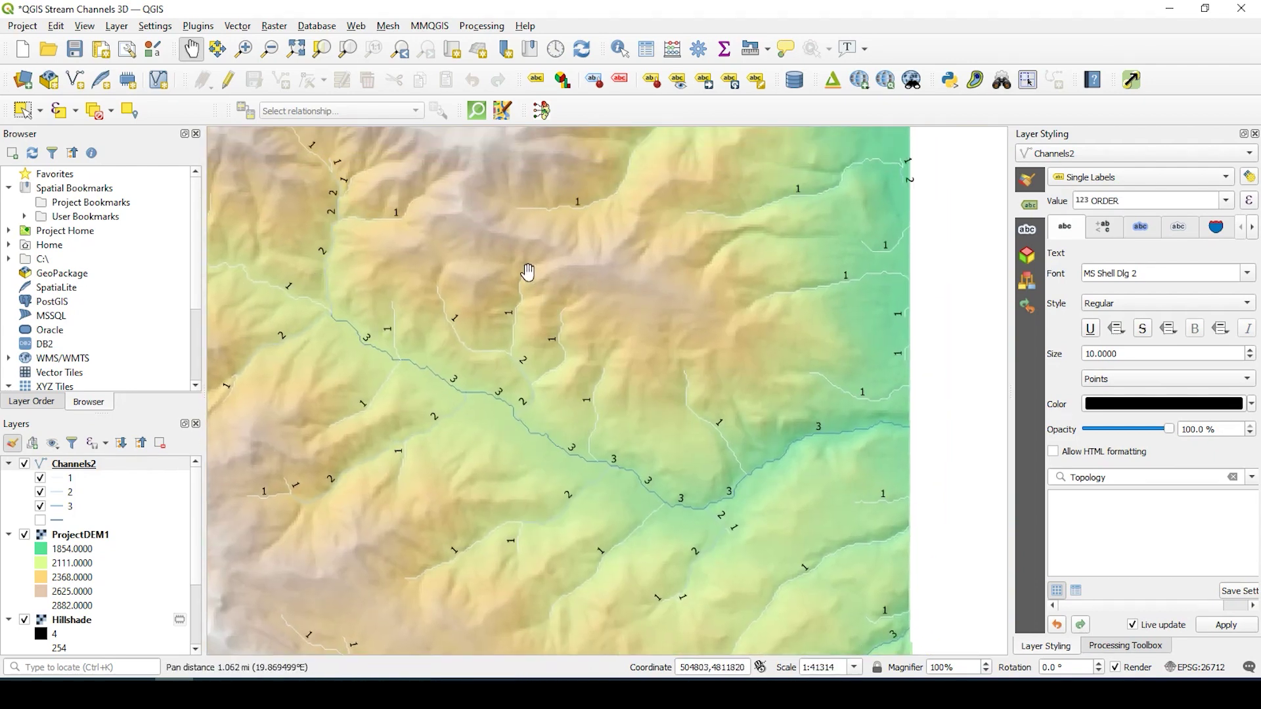
{"action": "left_click_drag", "start_coordinate": [526, 273], "coordinate": [636, 366]}
{"action": "left_click_drag", "start_coordinate": [618, 411], "coordinate": [591, 333]}
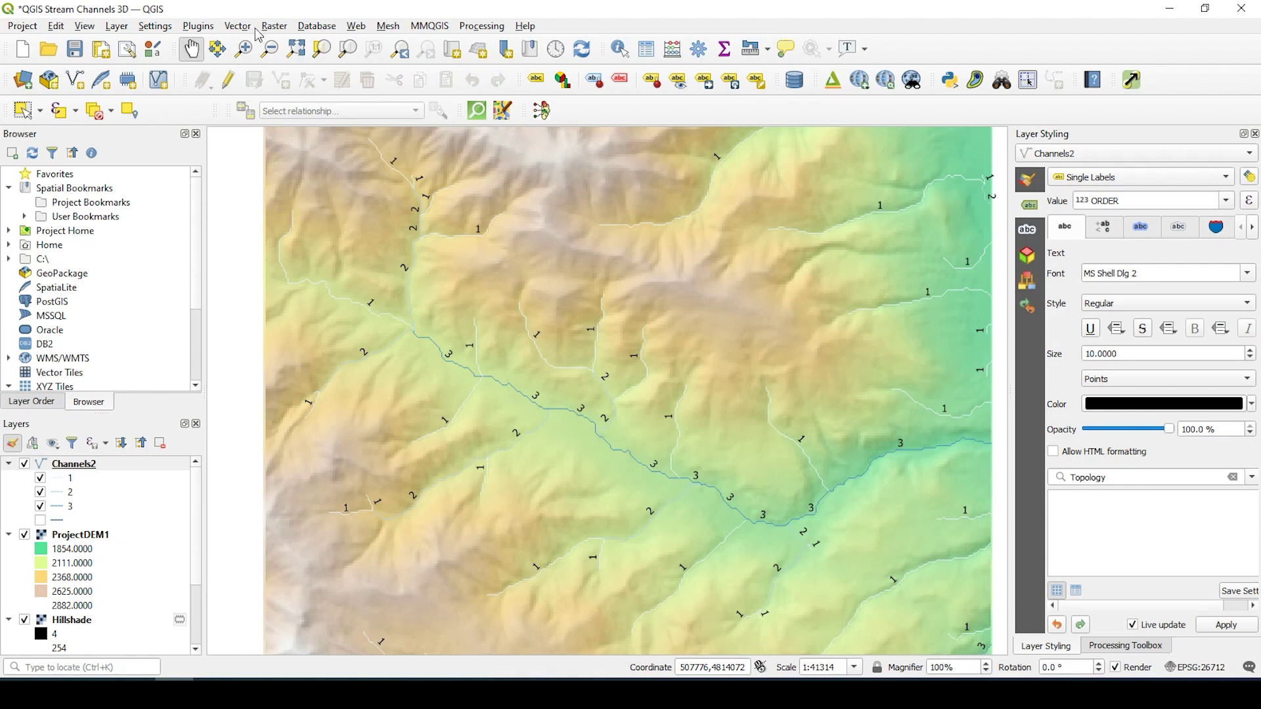
{"action": "left_click", "coordinate": [192, 27]}
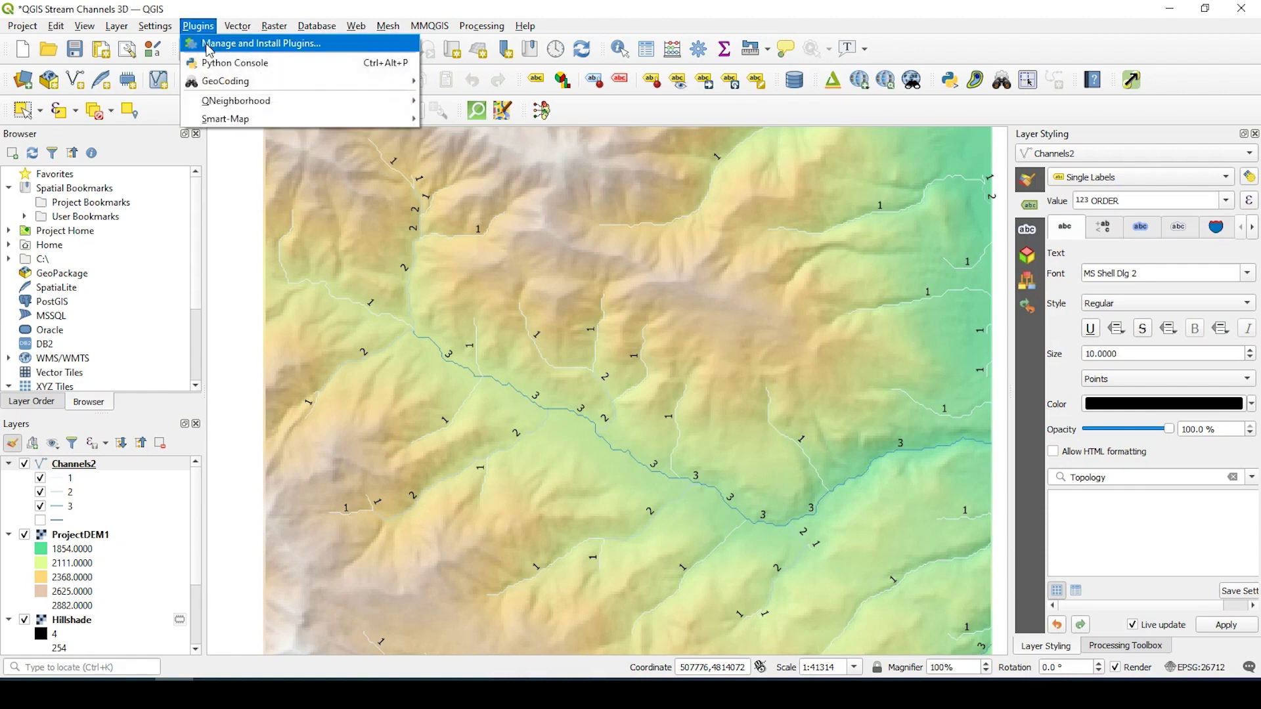
{"action": "left_click", "coordinate": [258, 50]}
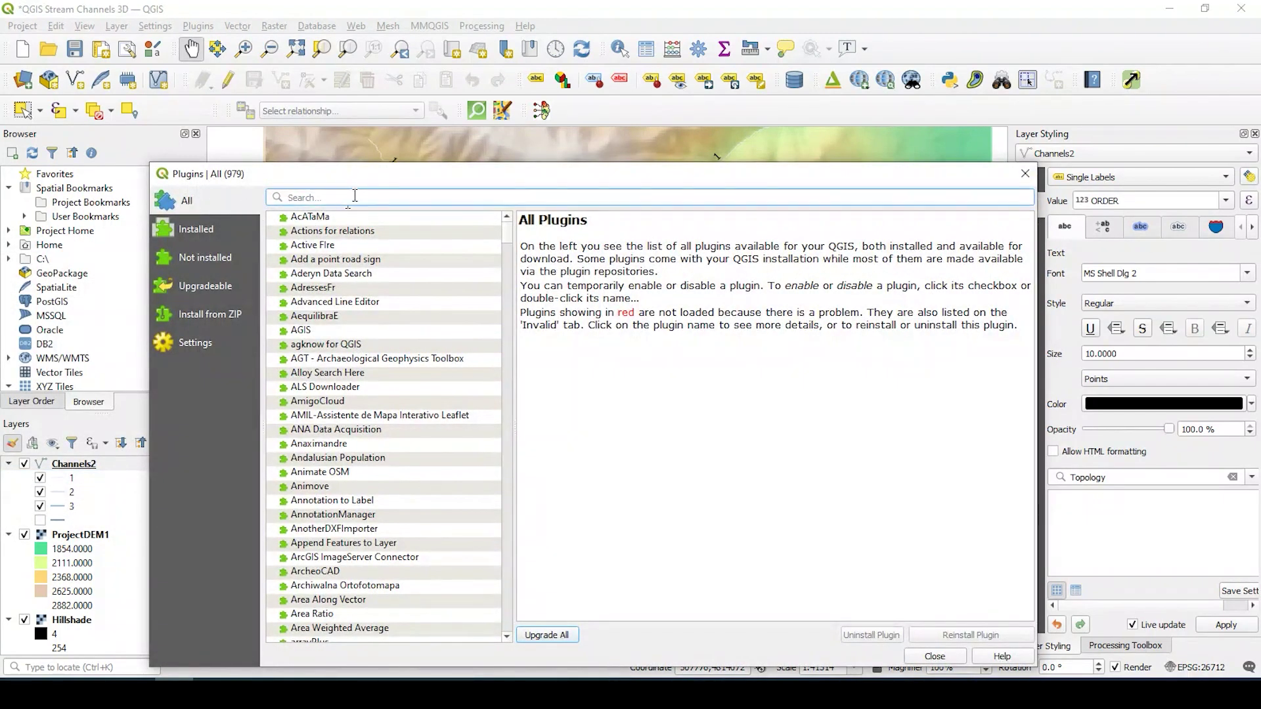
{"action": "left_click", "coordinate": [227, 238]}
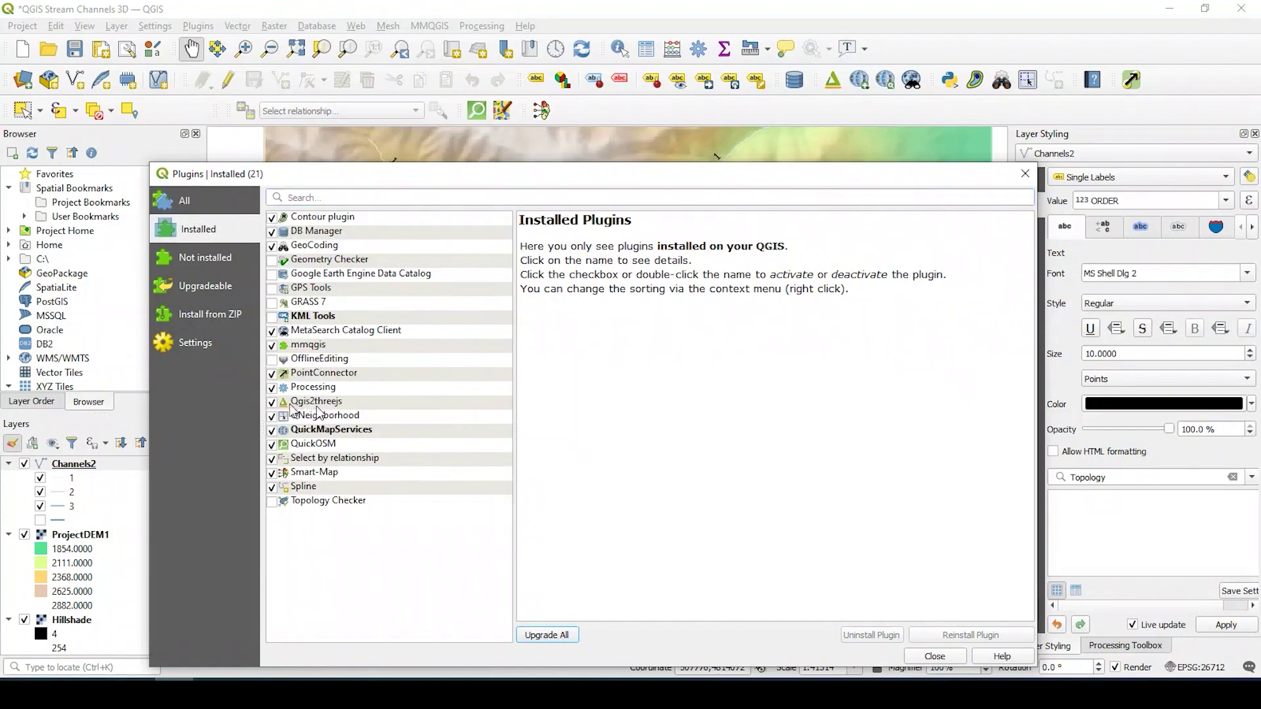
{"action": "left_click", "coordinate": [189, 199]}
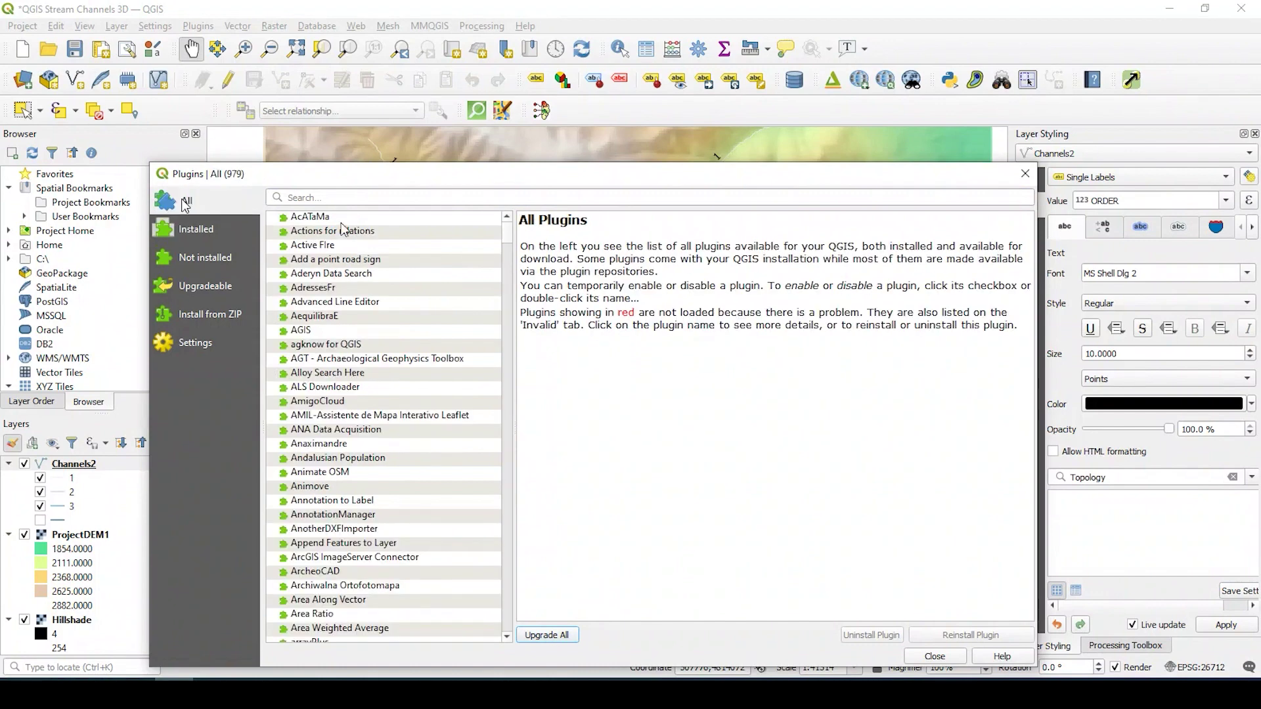
{"action": "left_click", "coordinate": [462, 197]}
{"action": "type", "text": "QGIS"}
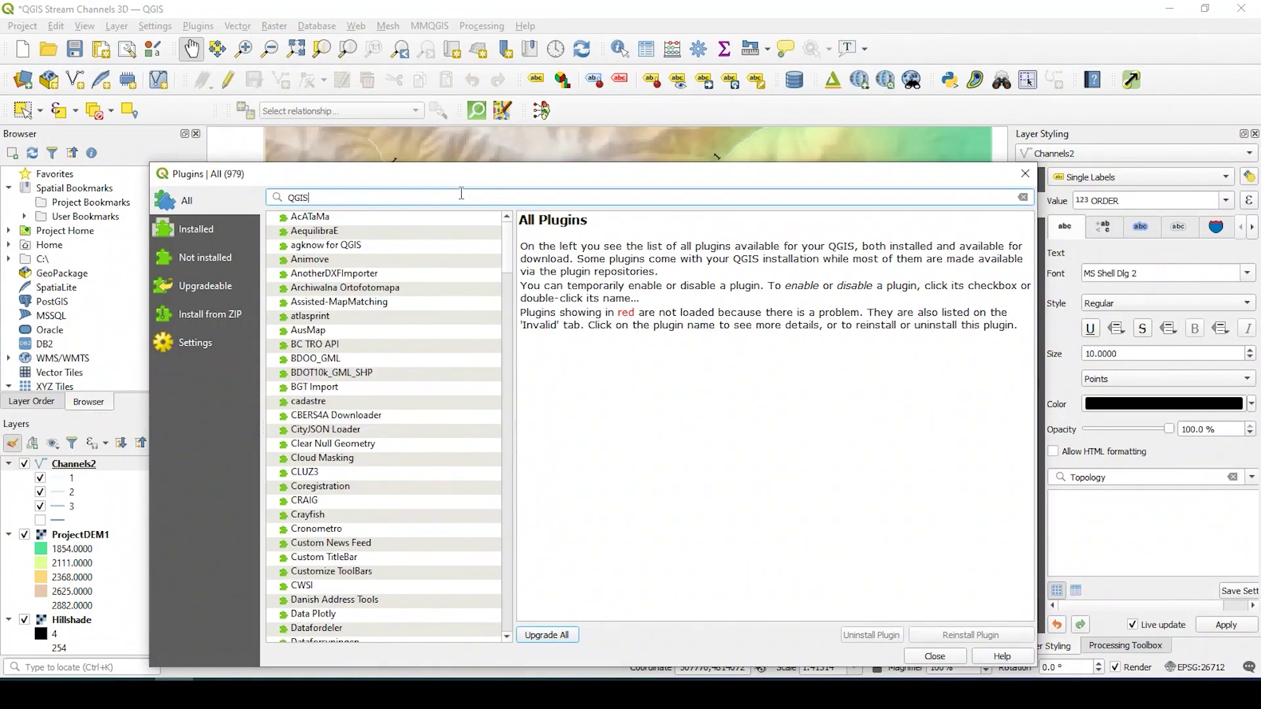
{"action": "type", "text": "2"}
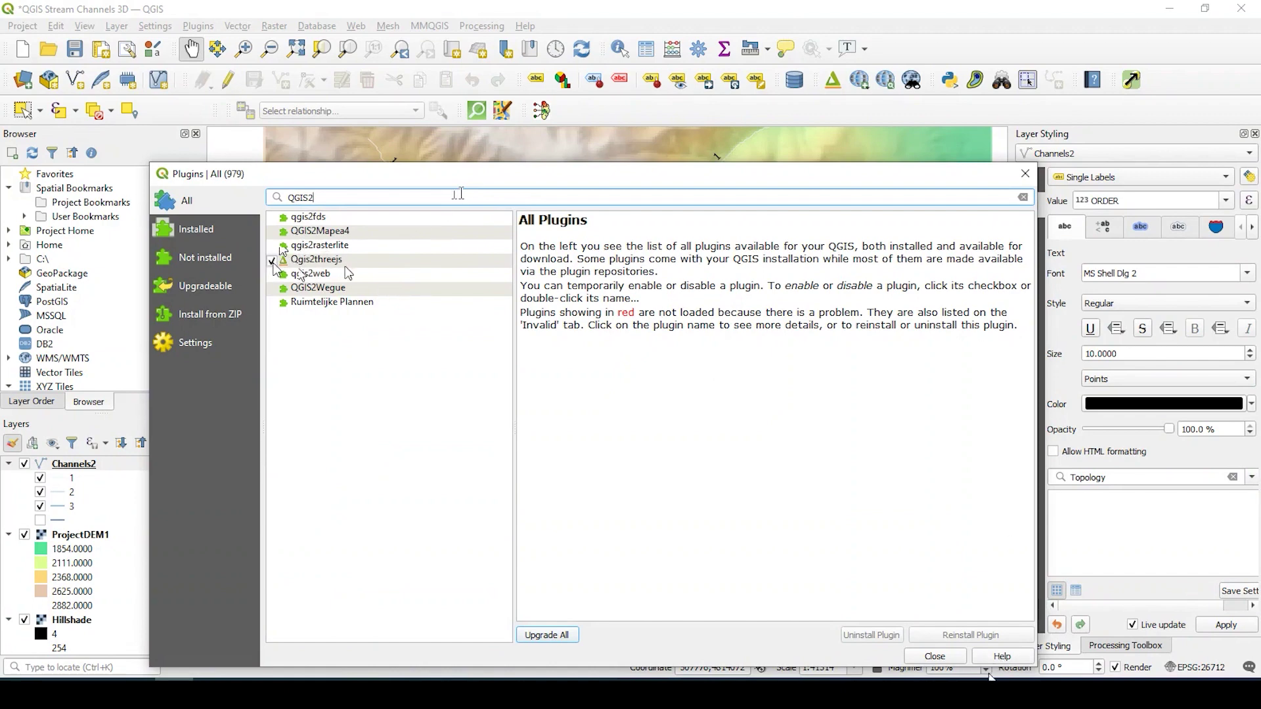
{"action": "left_click", "coordinate": [936, 656]}
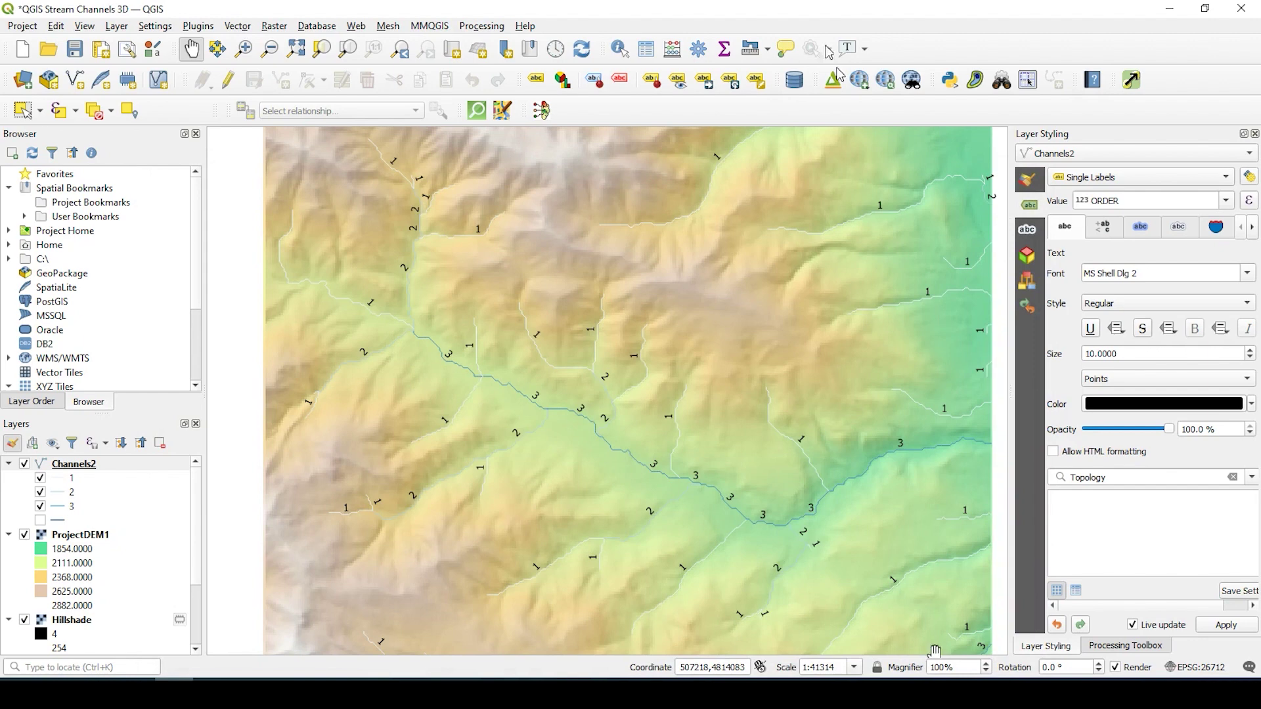
- Launch Qgis2threejs with ProjectDEM1 as the 3D terrain, leaving Hillshade unticked
{"action": "left_click", "coordinate": [839, 87]}
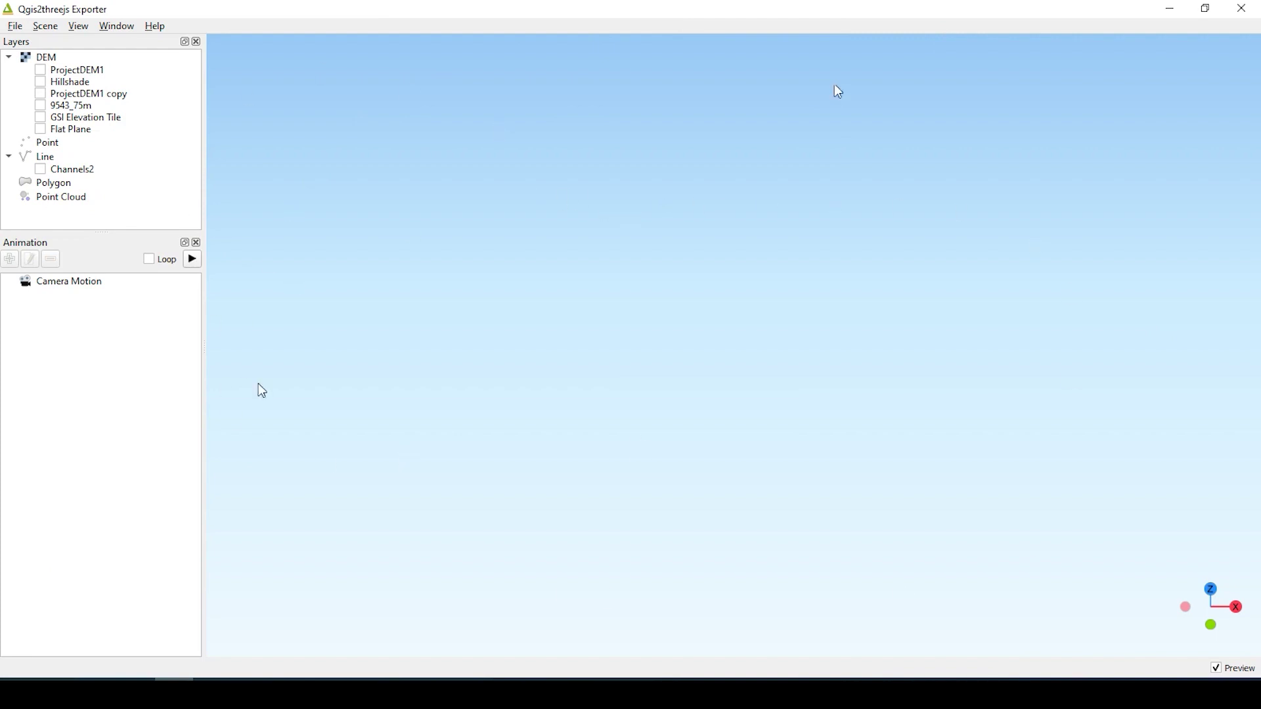
{"action": "left_click", "coordinate": [41, 70]}
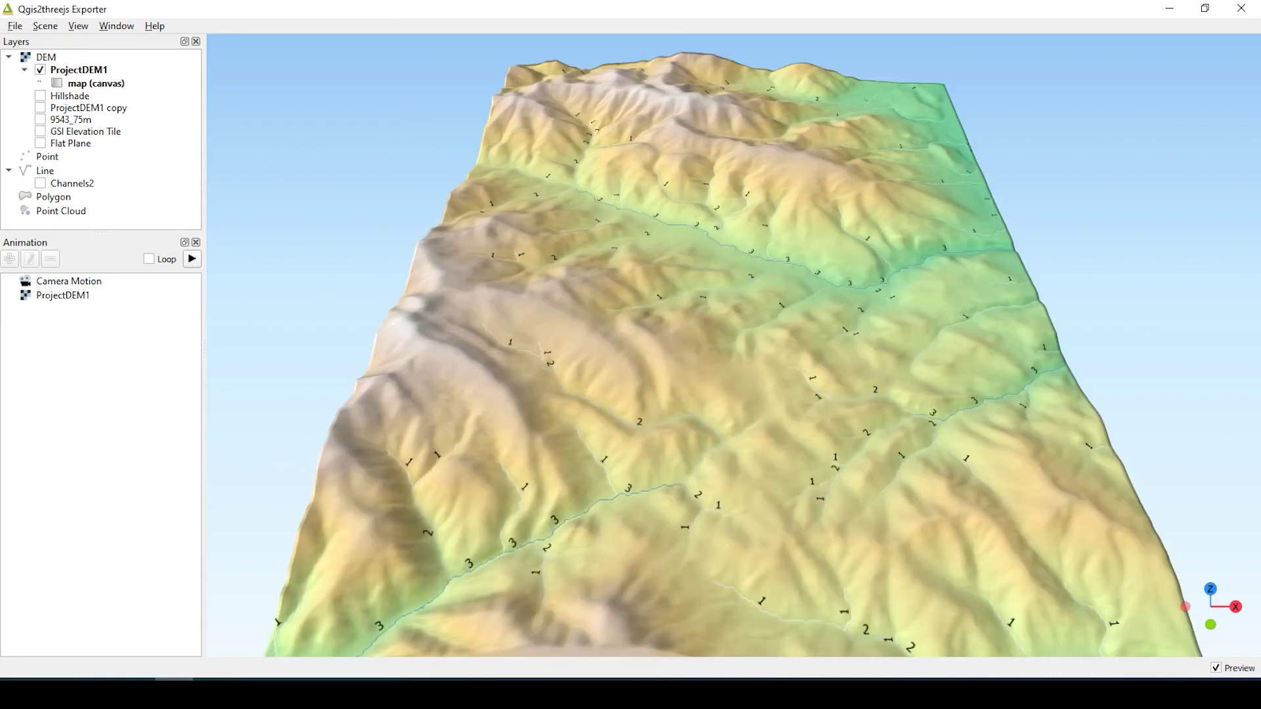
{"action": "left_click", "coordinate": [40, 96]}
{"action": "left_click", "coordinate": [40, 96]}
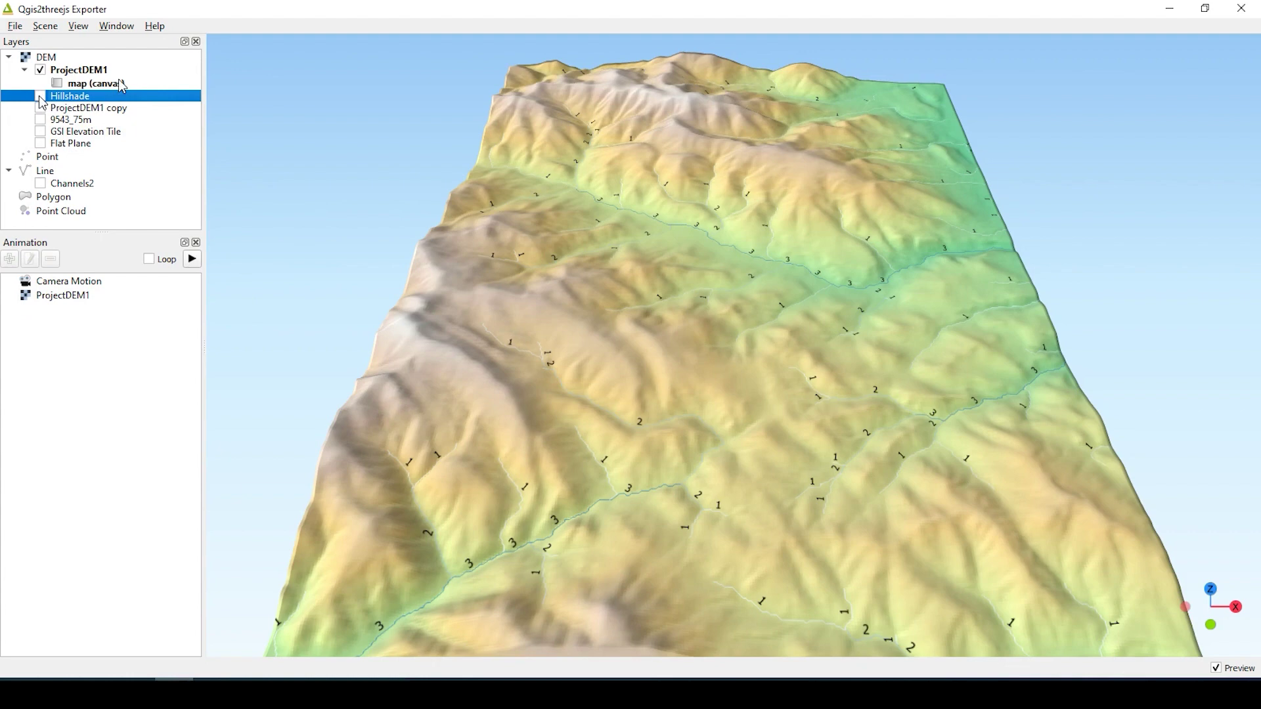
- Orbit and zoom the 3D preview to view the terrain block's sides and valley
{"action": "left_click_drag", "start_coordinate": [611, 323], "coordinate": [708, 290]}
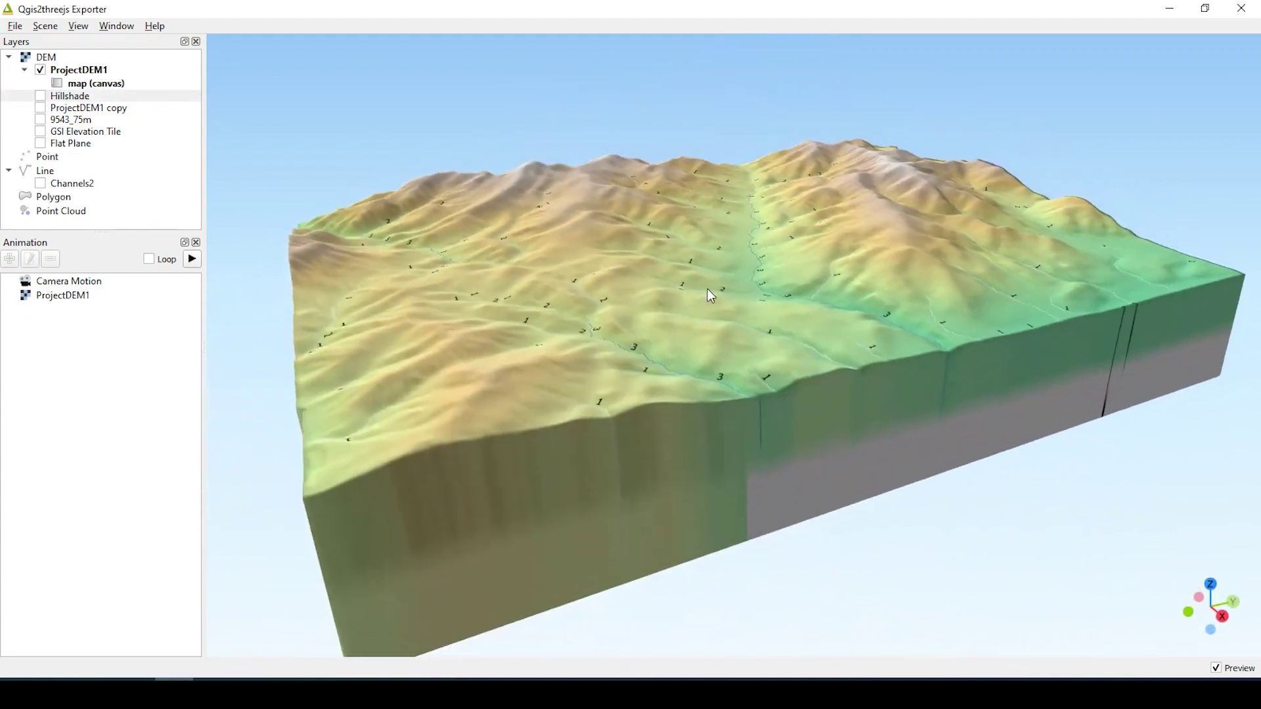
{"action": "scroll", "coordinate": [717, 283], "scroll_direction": "up", "scroll_amount": 3}
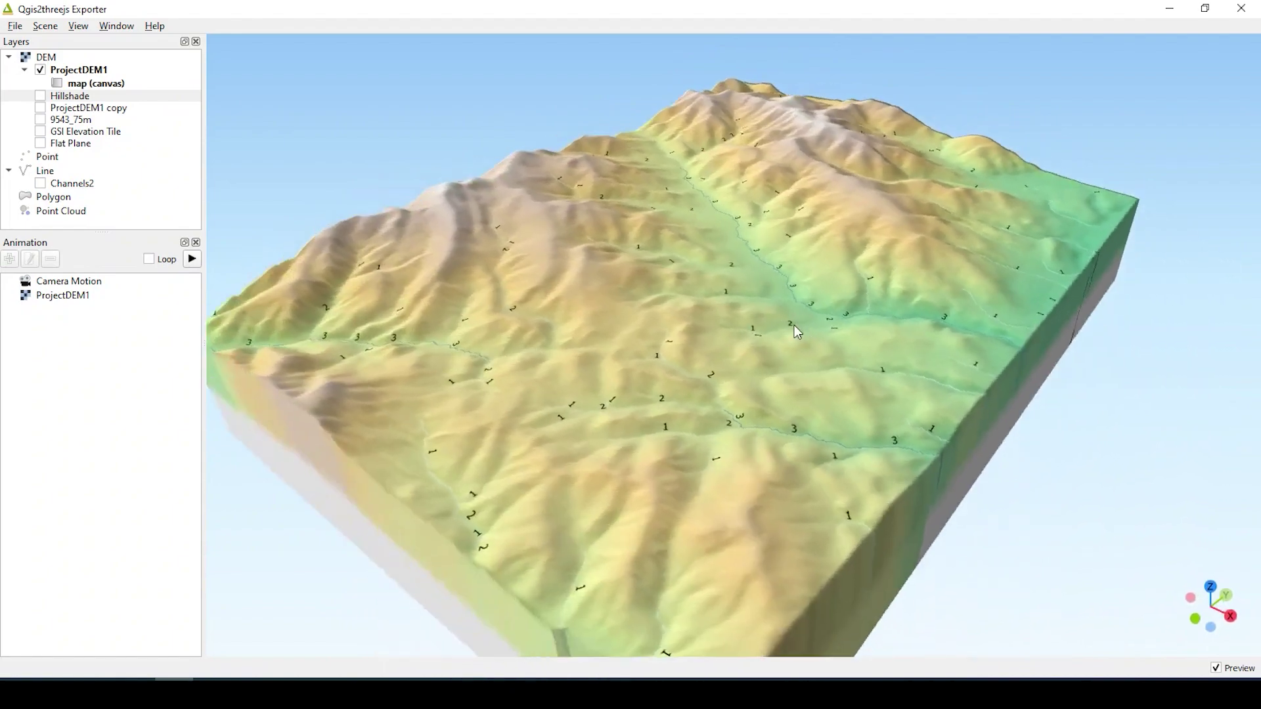
{"action": "left_click_drag", "start_coordinate": [830, 310], "coordinate": [760, 308]}
{"action": "scroll", "coordinate": [808, 274], "scroll_direction": "up", "scroll_amount": 3}
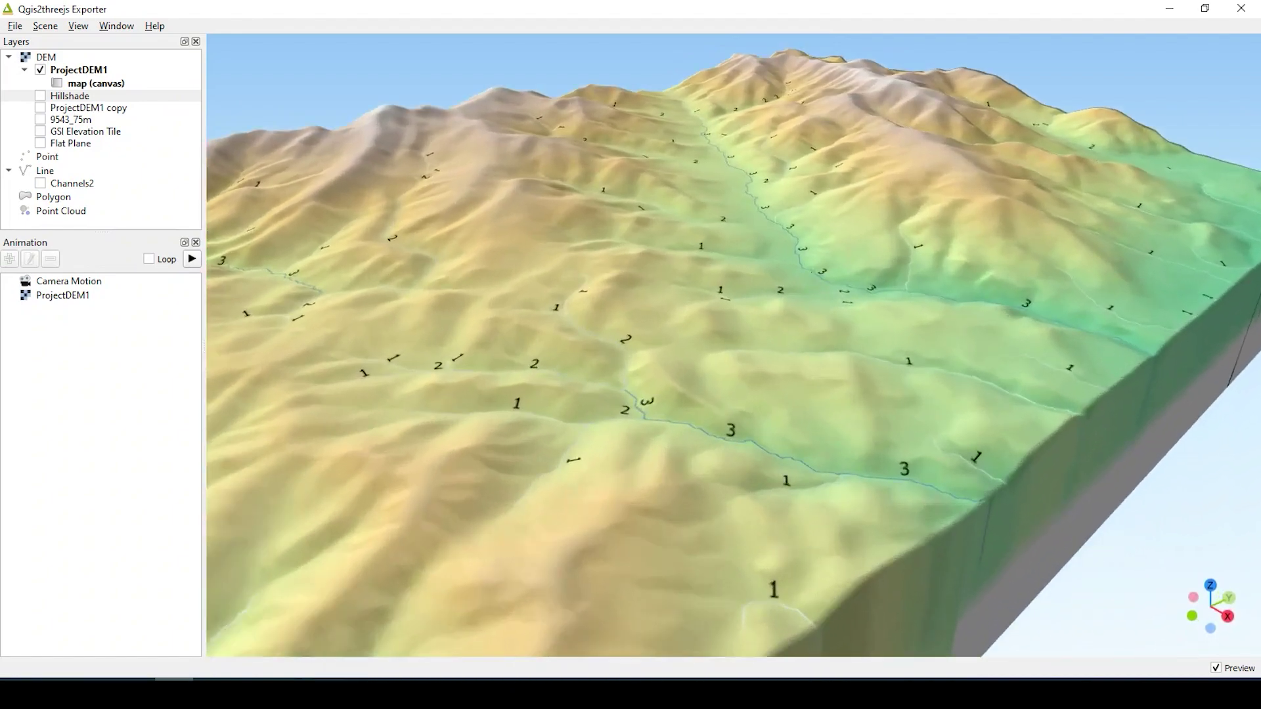
{"action": "scroll", "coordinate": [819, 270], "scroll_direction": "up", "scroll_amount": 2}
{"action": "left_click_drag", "start_coordinate": [819, 270], "coordinate": [810, 240]}
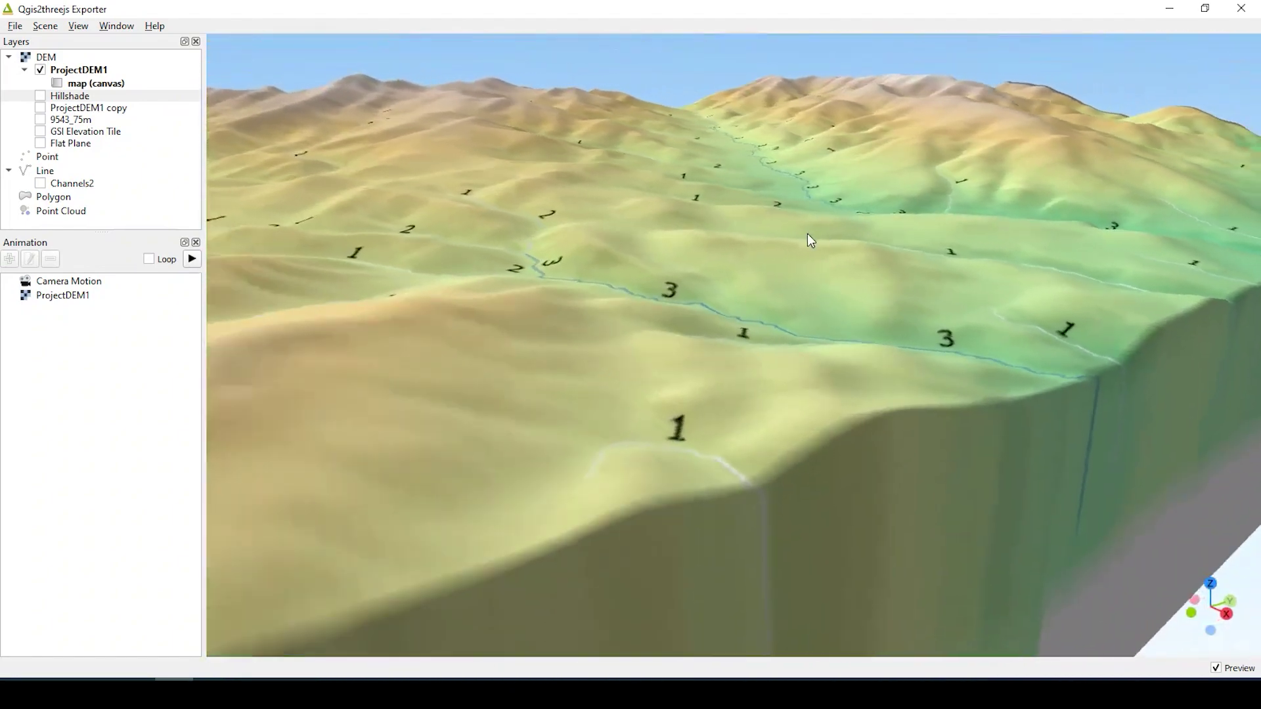
{"action": "scroll", "coordinate": [889, 242], "scroll_direction": "down", "scroll_amount": 3}
{"action": "left_click_drag", "start_coordinate": [890, 242], "coordinate": [797, 281]}
{"action": "scroll", "coordinate": [809, 282], "scroll_direction": "down", "scroll_amount": 2}
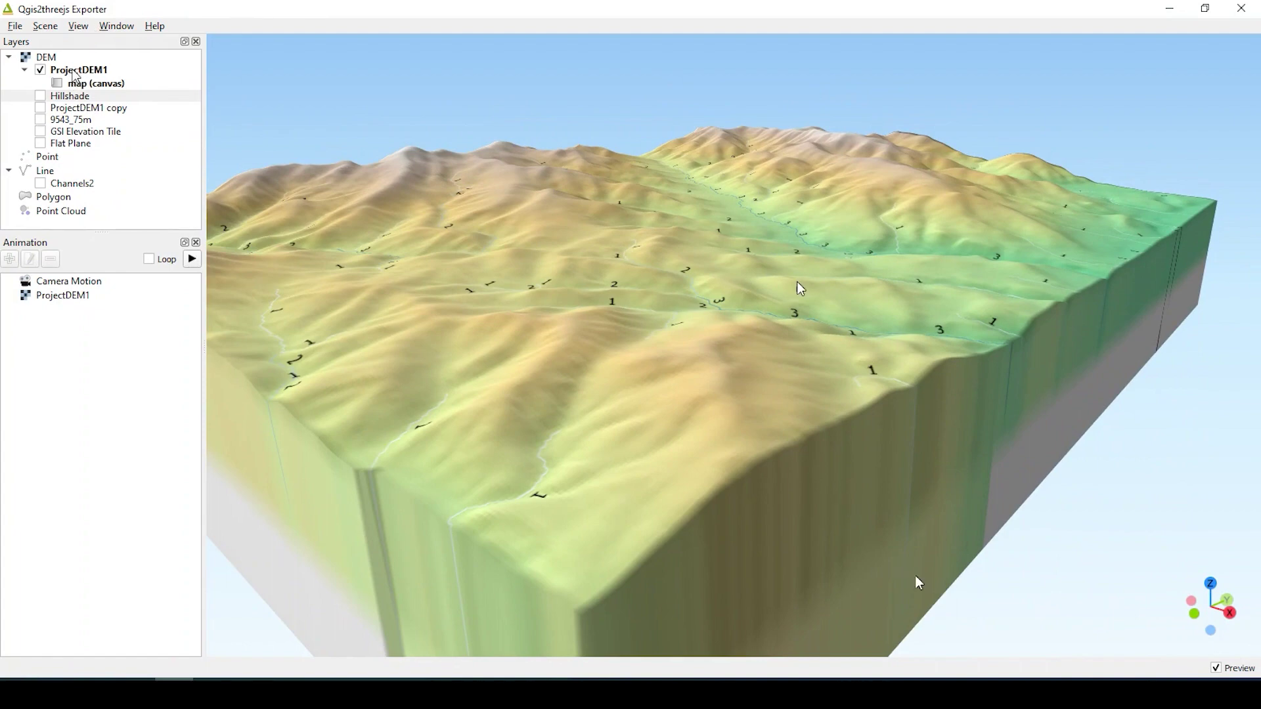
- Review the ProjectDEM1 terrain layer properties and close them without changes
{"action": "double_click", "coordinate": [75, 75]}
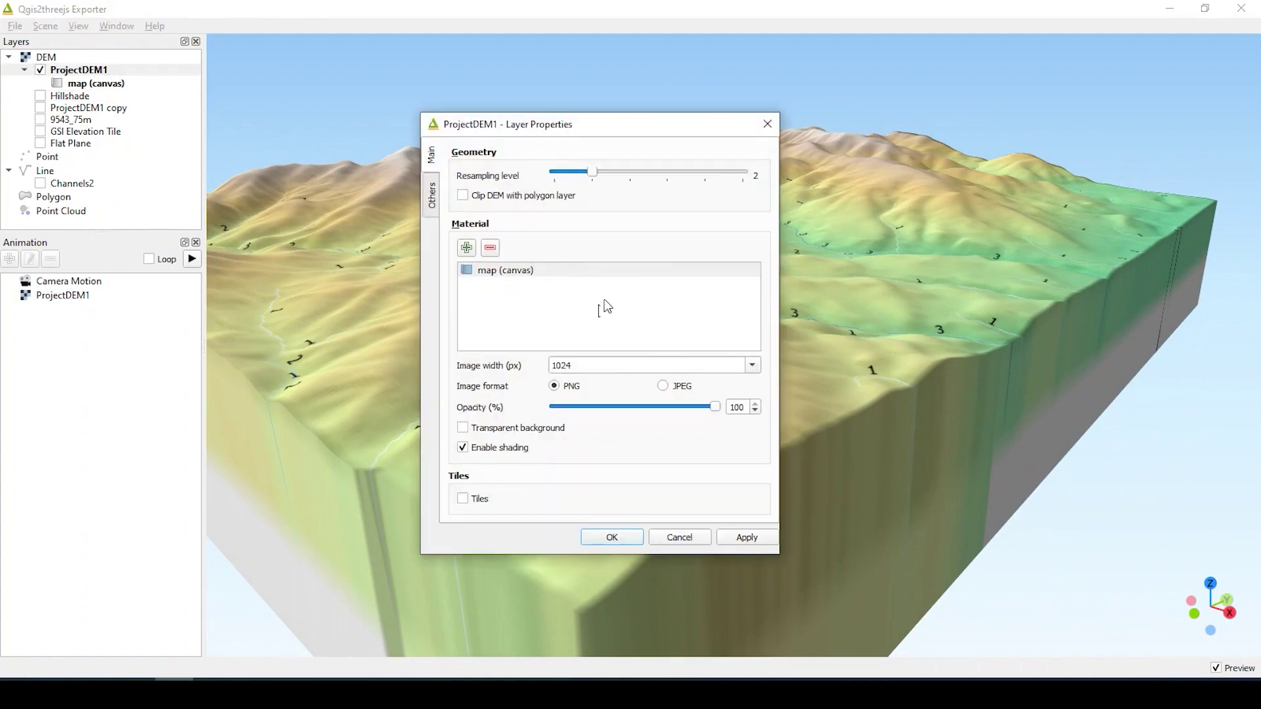
{"action": "left_click", "coordinate": [433, 196]}
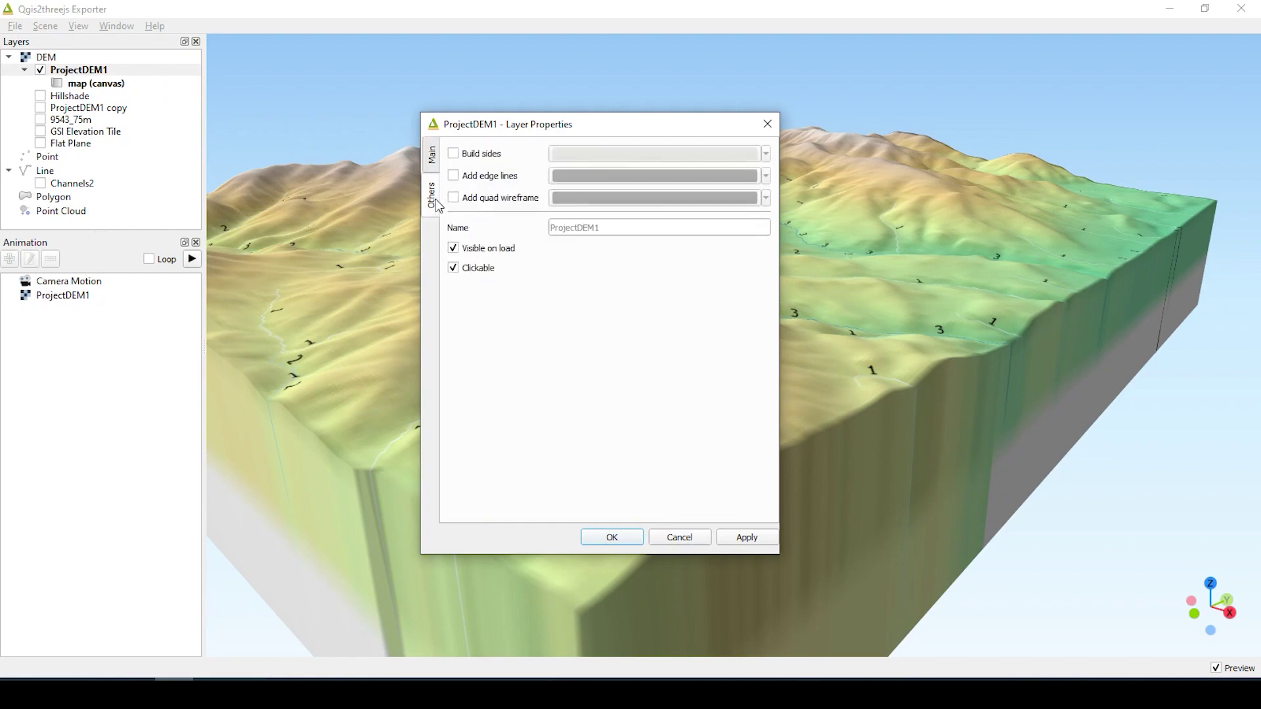
{"action": "left_click", "coordinate": [438, 168]}
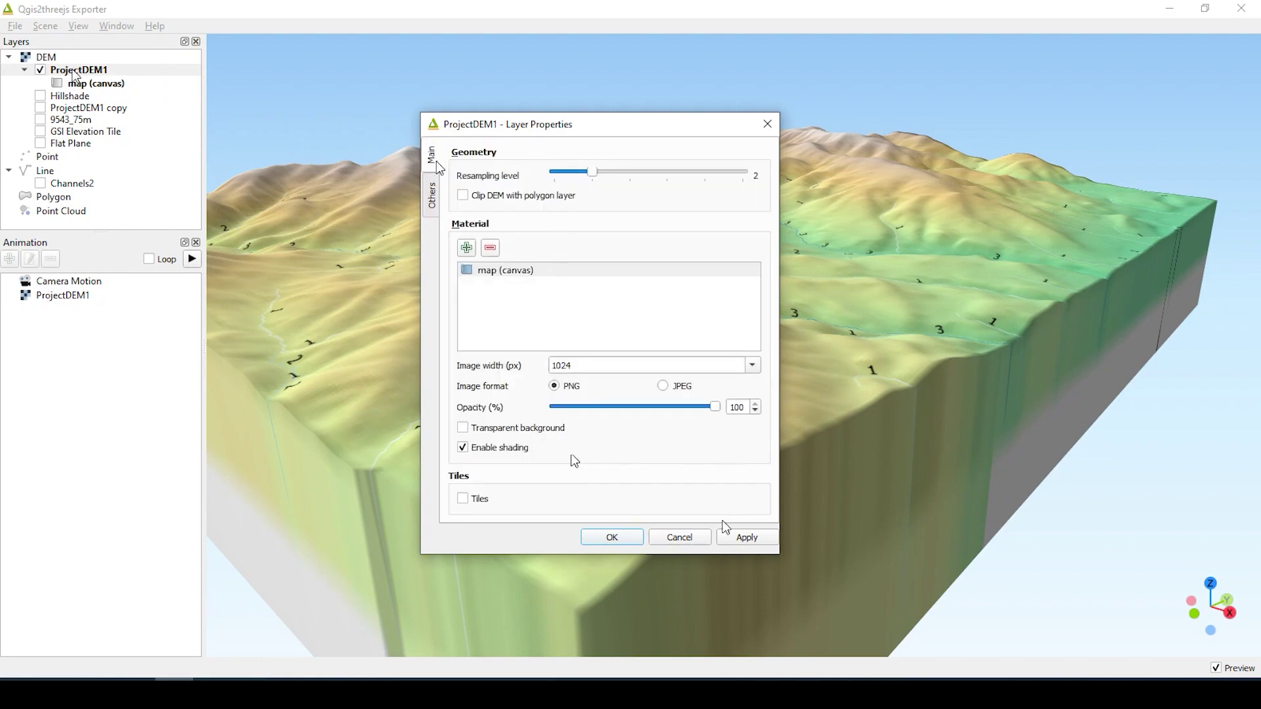
{"action": "left_click", "coordinate": [679, 539]}
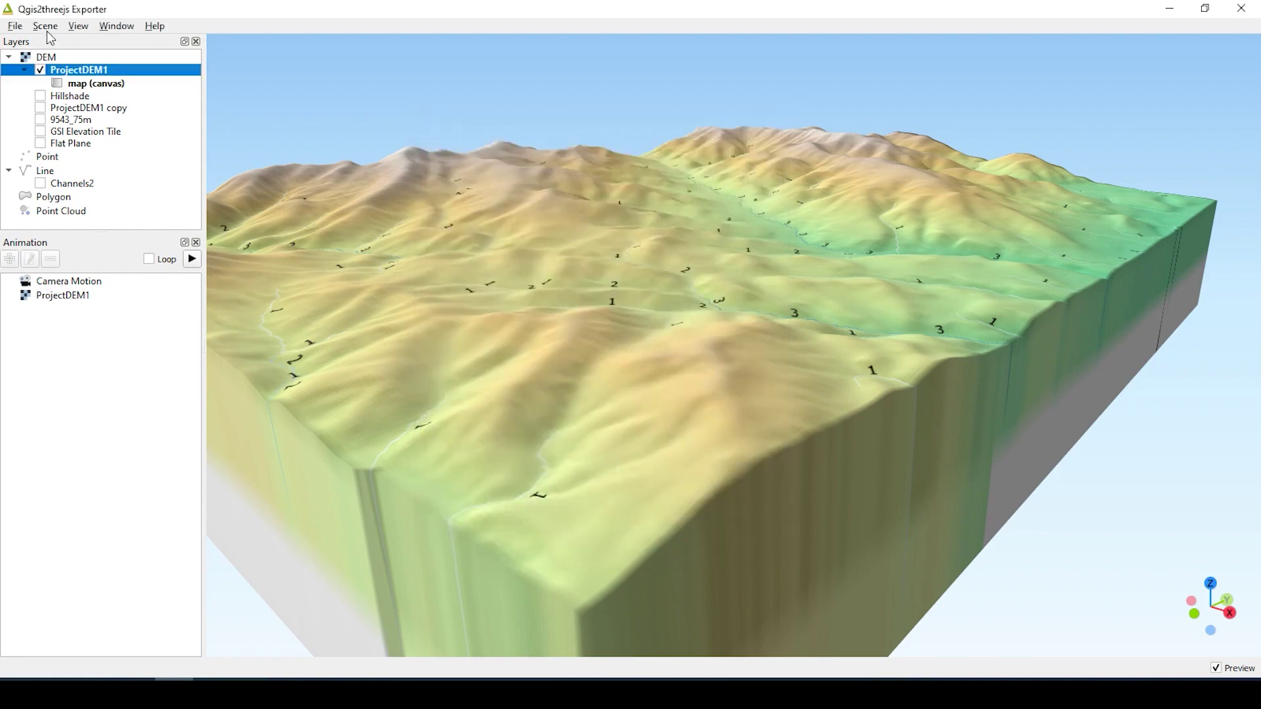
- Set the scene's vertical exaggeration to 0.5 and apply it
{"action": "left_click", "coordinate": [45, 26]}
{"action": "left_click", "coordinate": [60, 41]}
{"action": "left_click", "coordinate": [47, 26]}
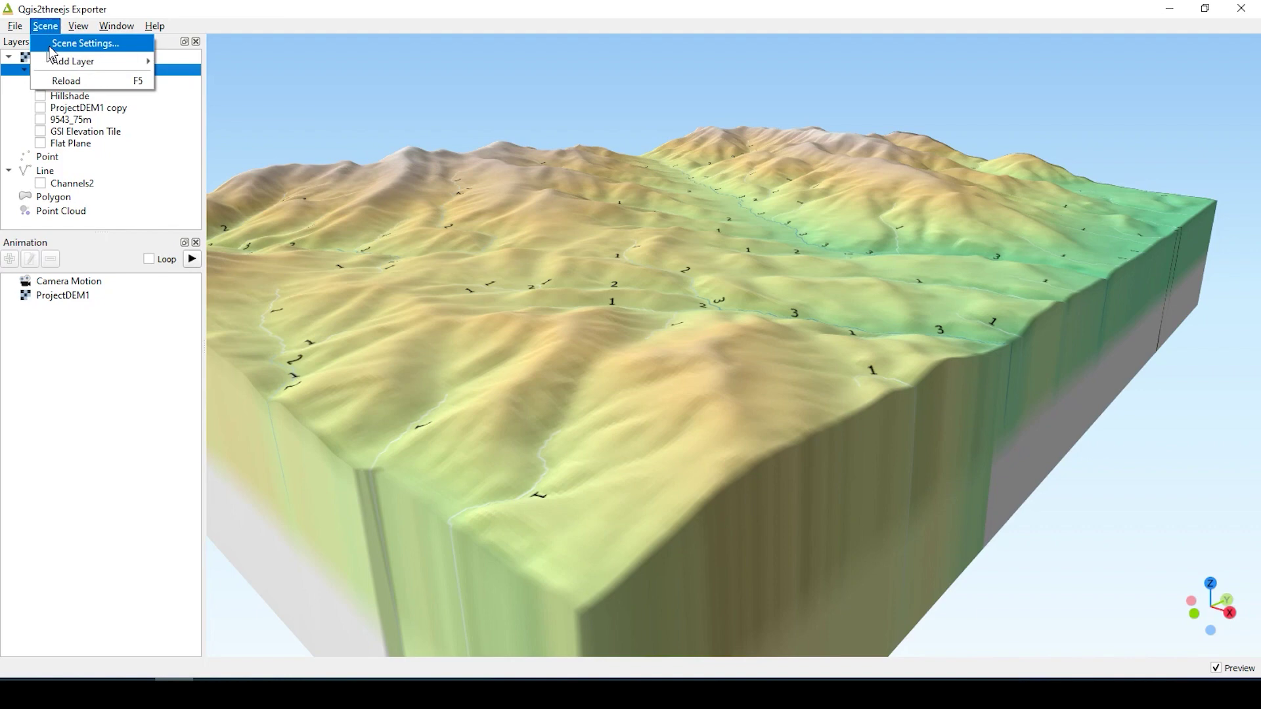
{"action": "left_click", "coordinate": [66, 44]}
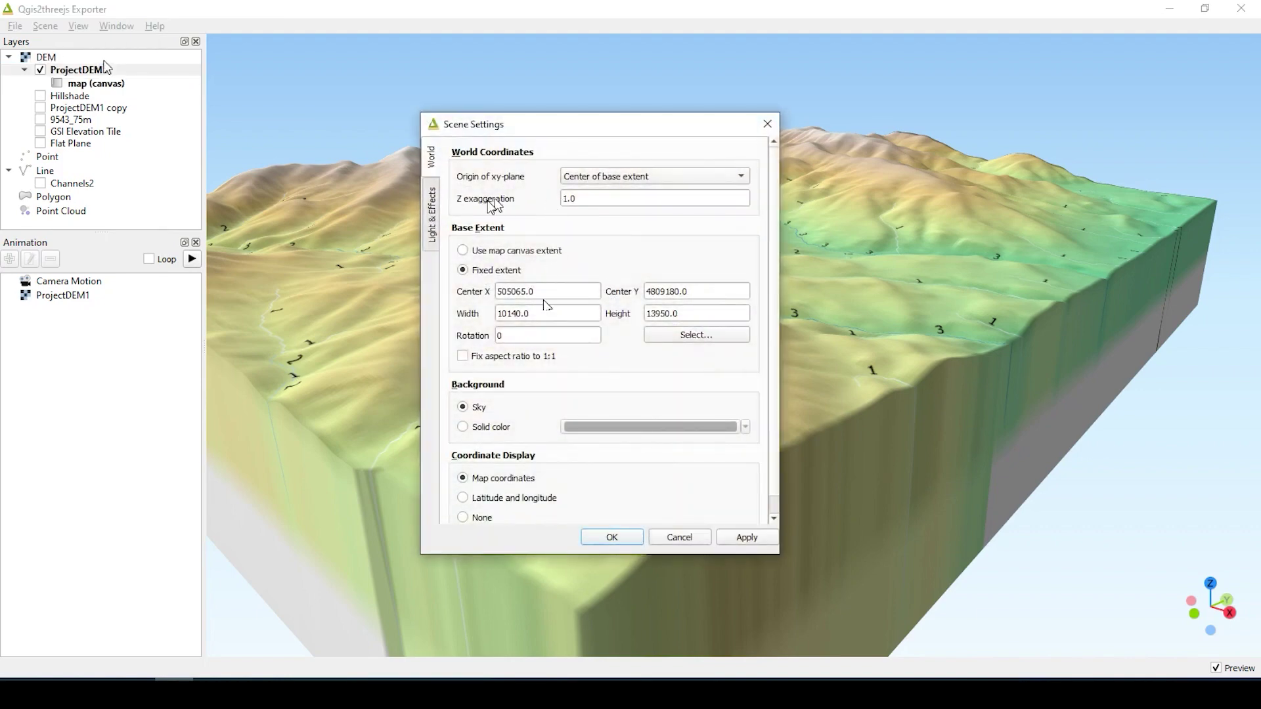
{"action": "double_click", "coordinate": [593, 202]}
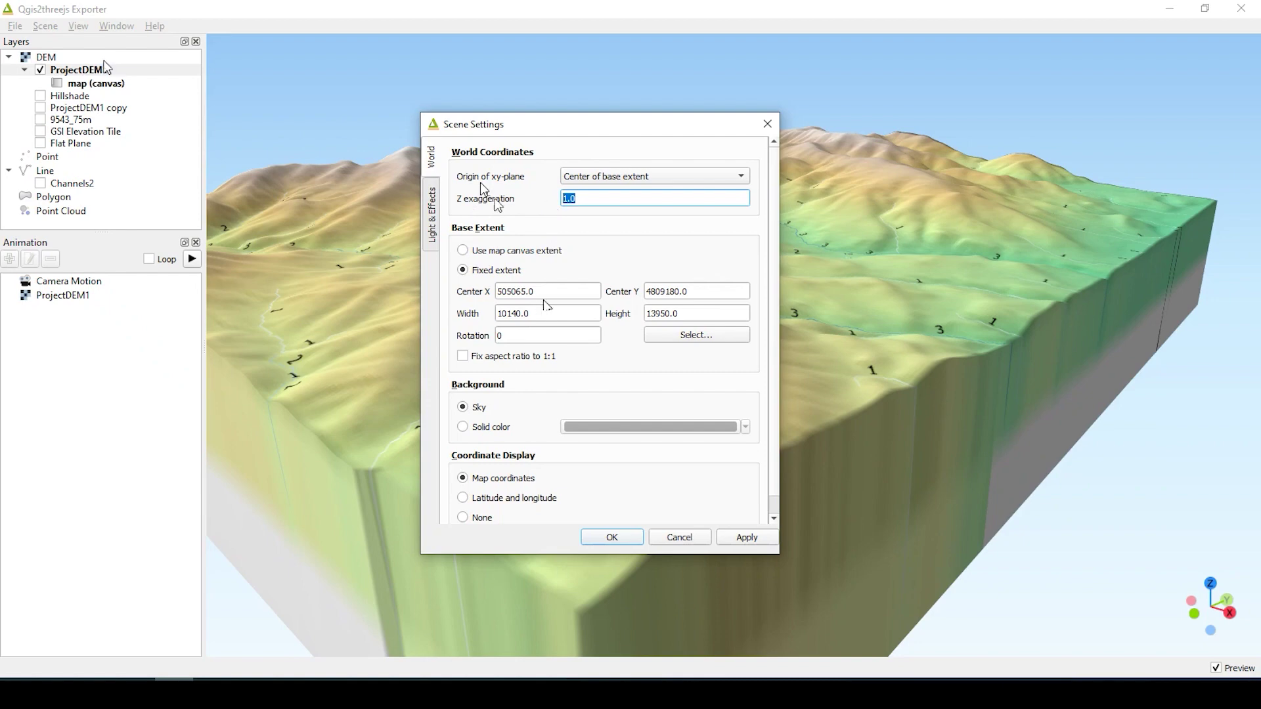
{"action": "type", "text": ".5"}
{"action": "left_click", "coordinate": [747, 537]}
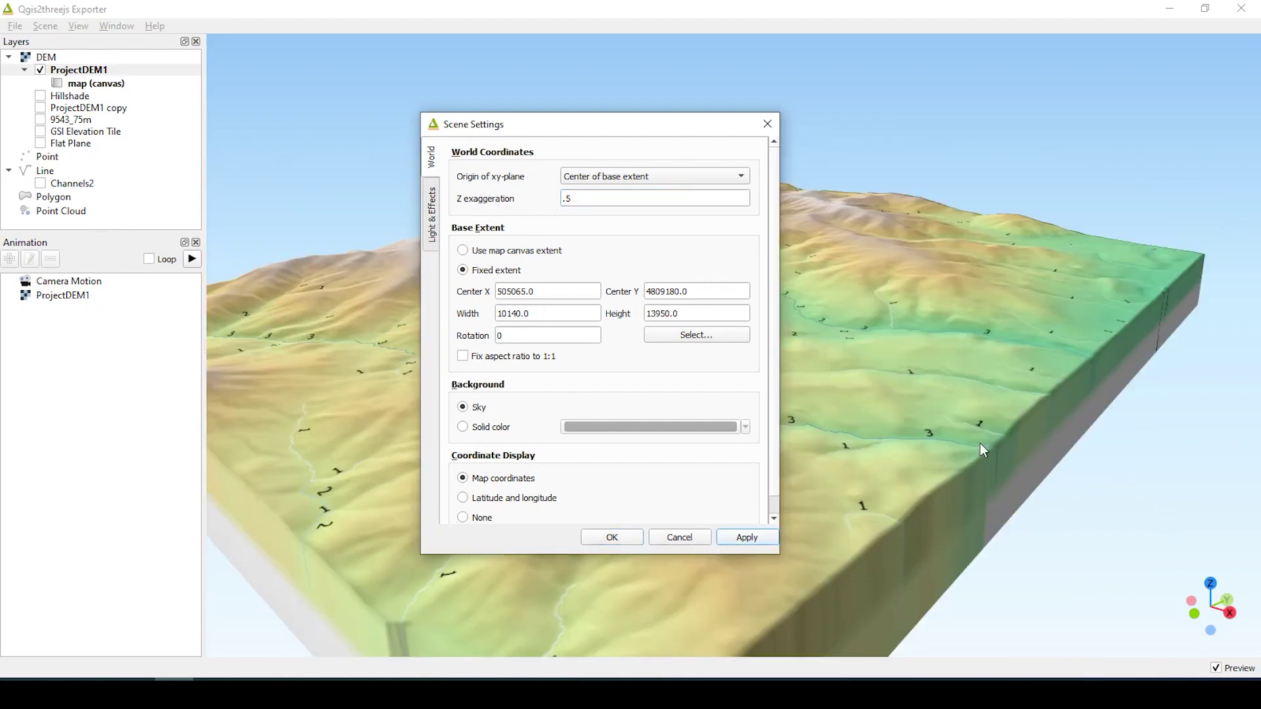
- Restore the vertical exaggeration to 1 and close Scene Settings
{"action": "double_click", "coordinate": [586, 204]}
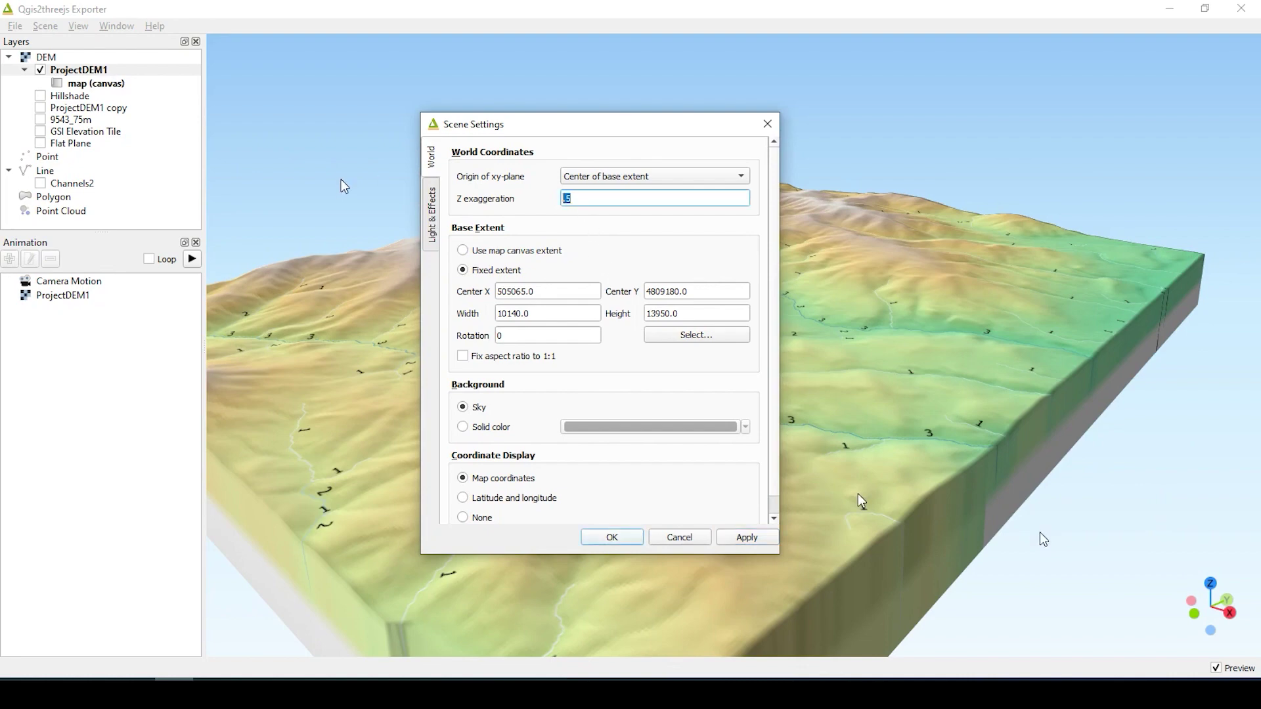
{"action": "type", "text": "1"}
{"action": "key", "text": "Return"}
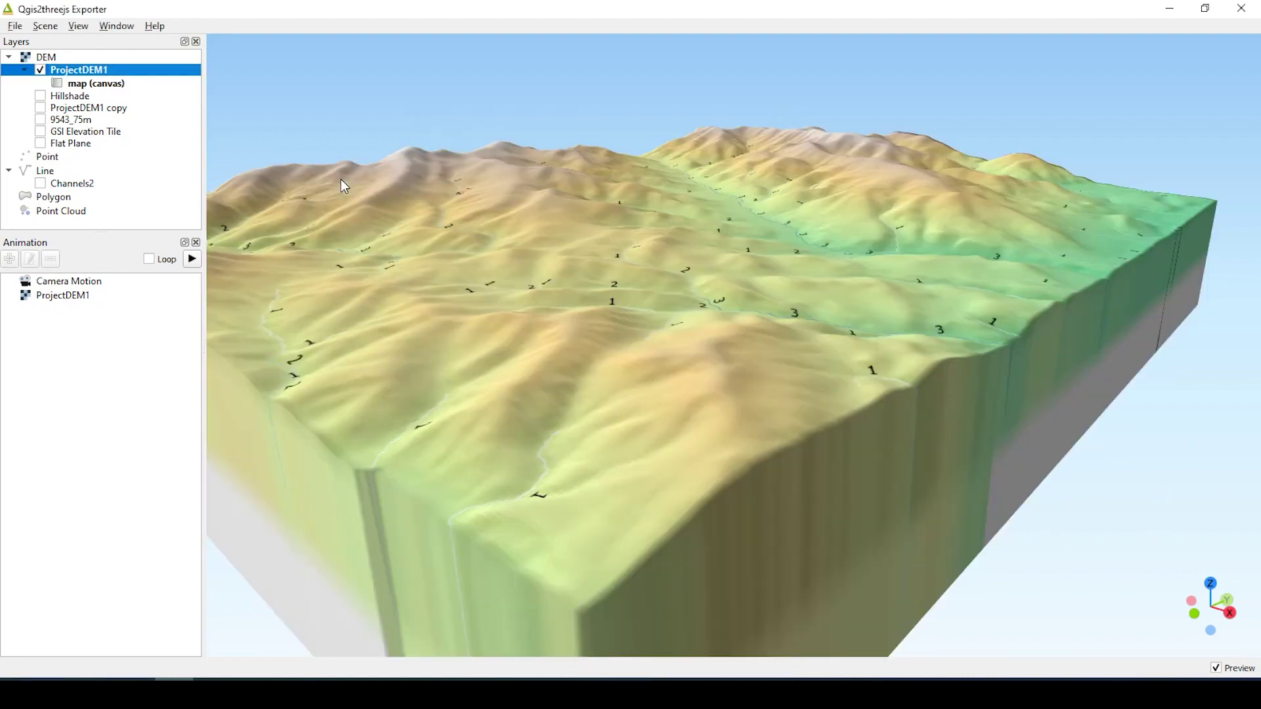
- Orbit low over the valley and query the ridge point at 502373.61, 4814255.73, elevation 2739.59
{"action": "left_click_drag", "start_coordinate": [341, 180], "coordinate": [548, 136]}
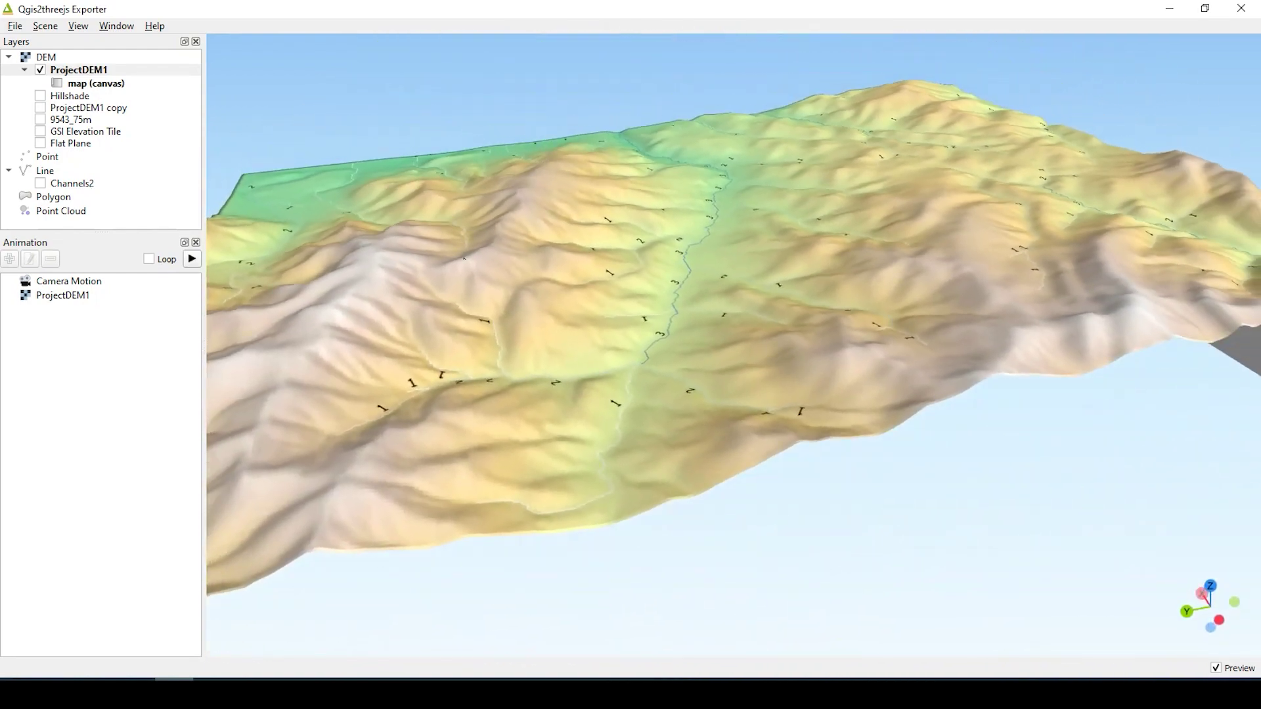
{"action": "left_click_drag", "start_coordinate": [450, 220], "coordinate": [565, 219]}
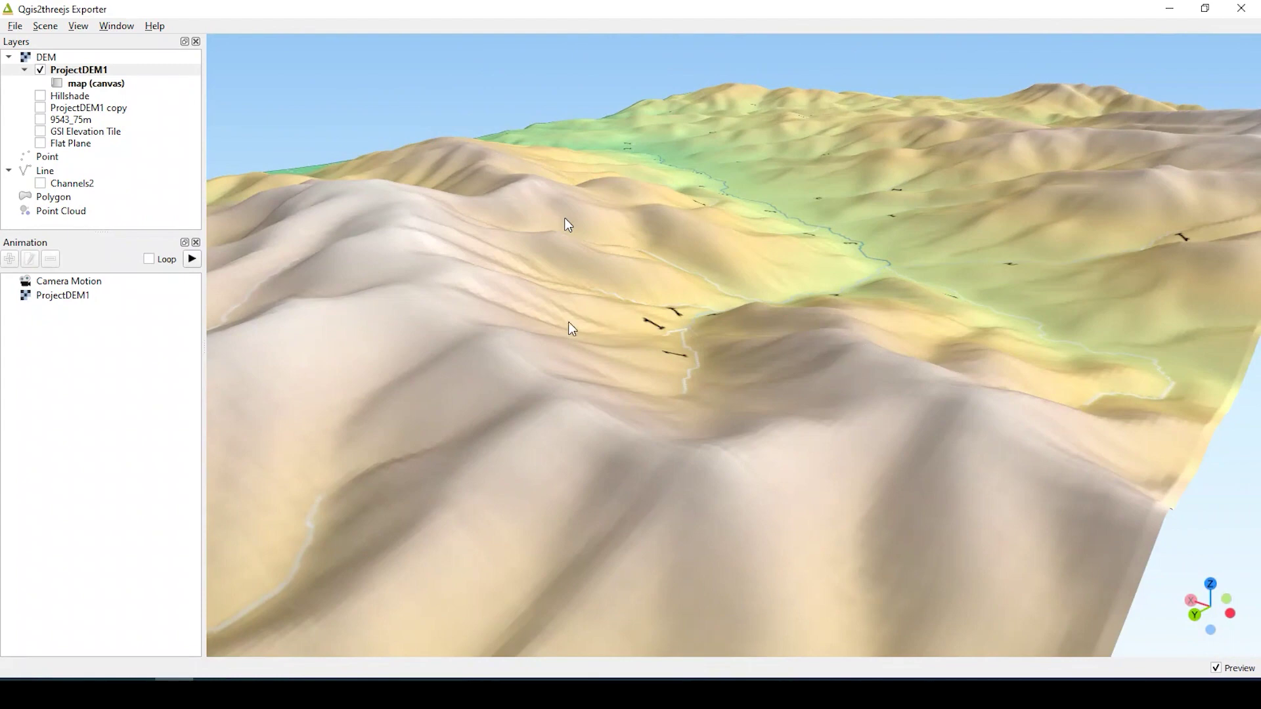
{"action": "left_click", "coordinate": [436, 291]}
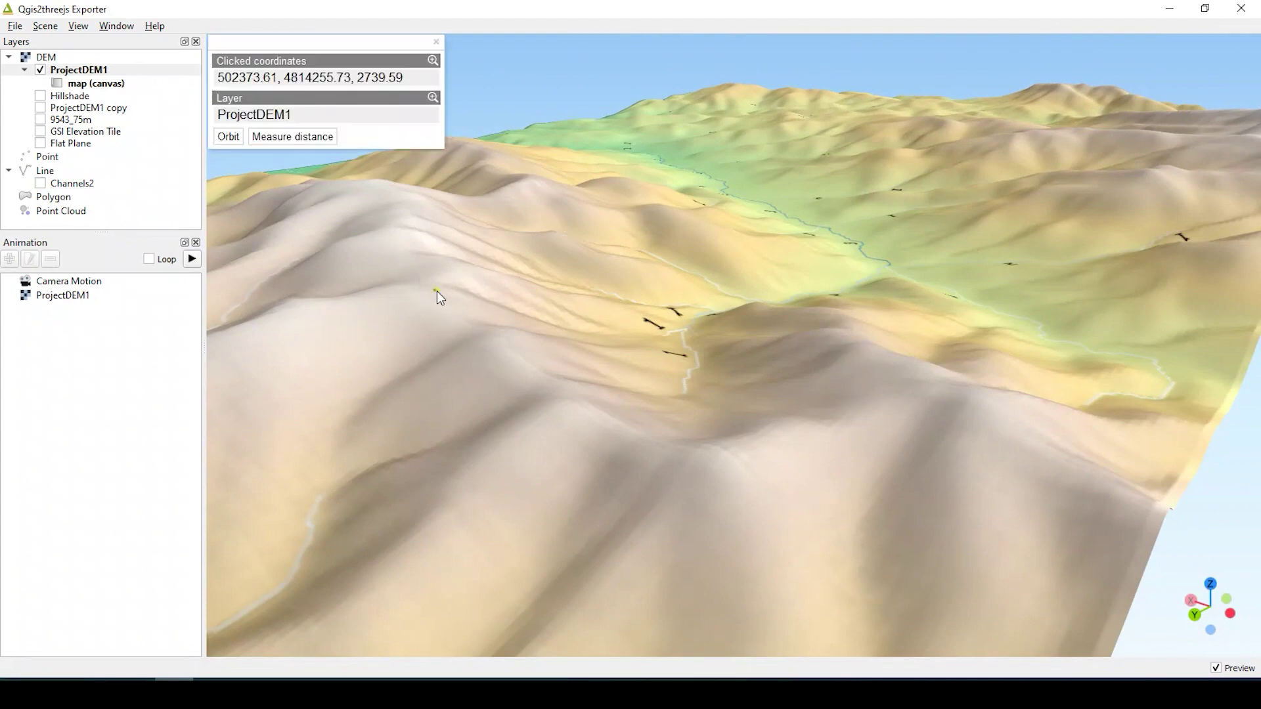
- Measure a three-point line across the ridge, then remove the measurement
{"action": "left_click", "coordinate": [293, 137]}
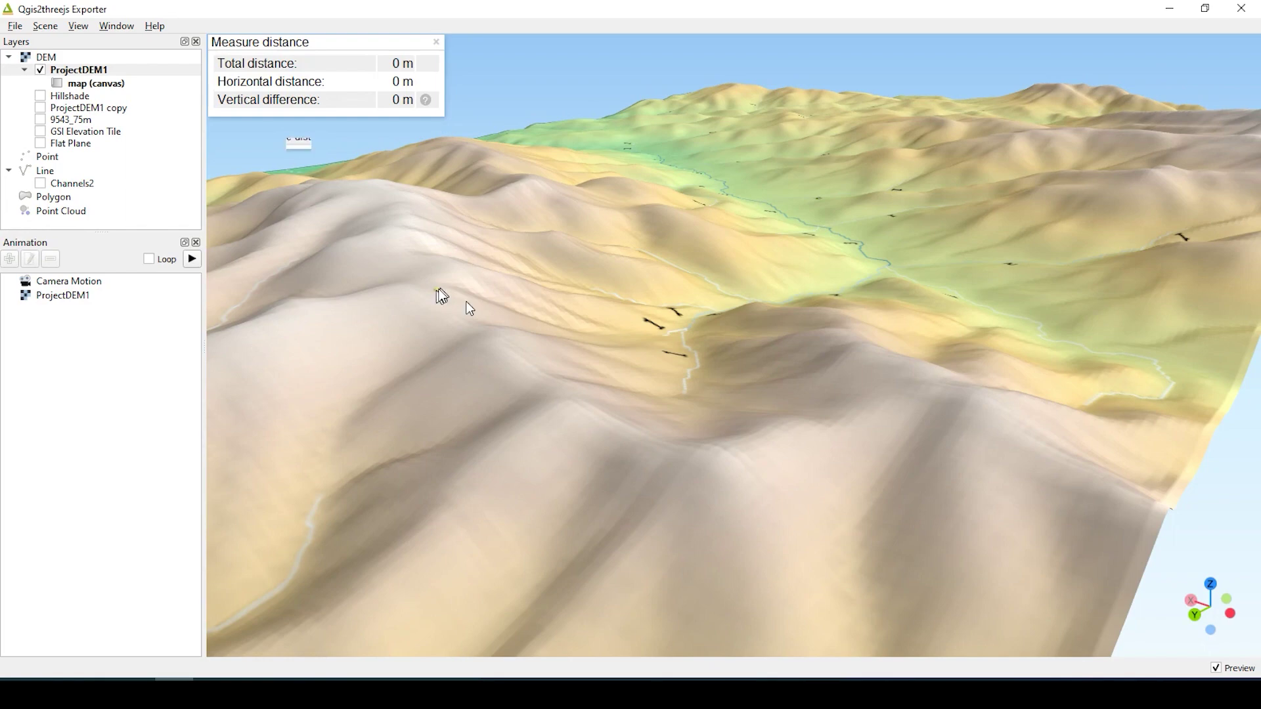
{"action": "left_click", "coordinate": [856, 349]}
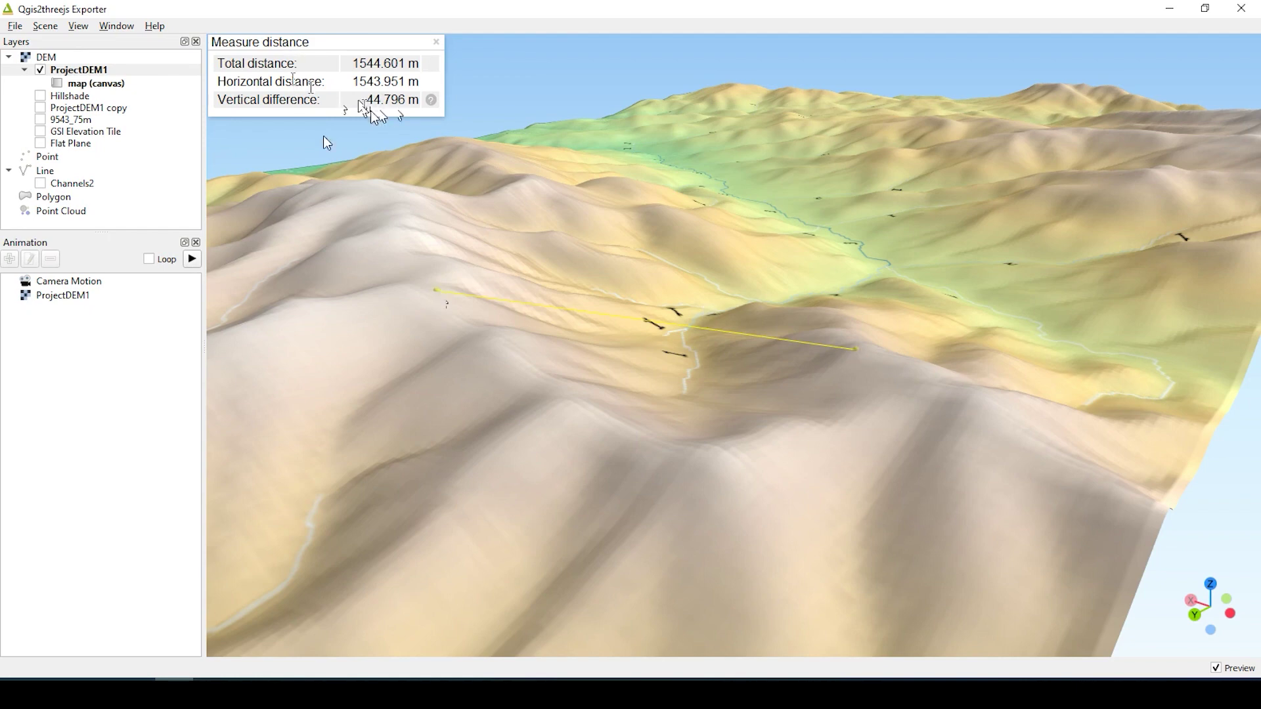
{"action": "left_click", "coordinate": [582, 247]}
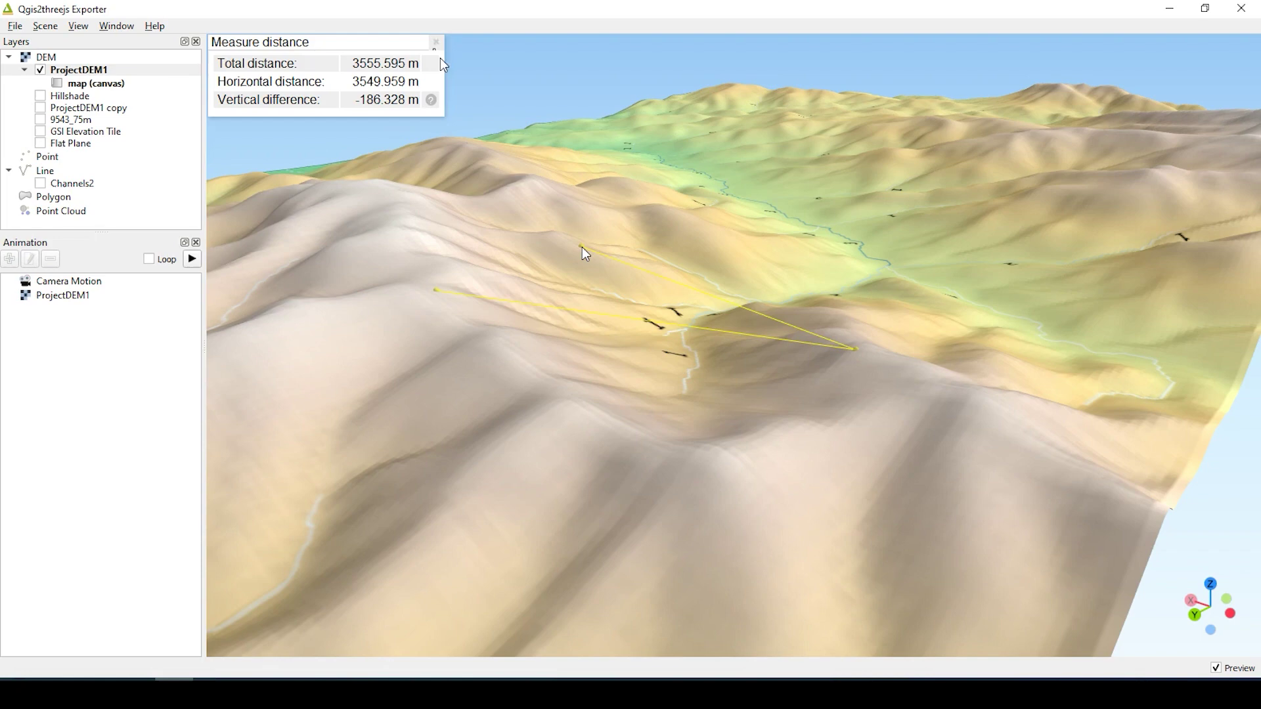
{"action": "right_click", "coordinate": [617, 266]}
{"action": "right_click", "coordinate": [612, 269]}
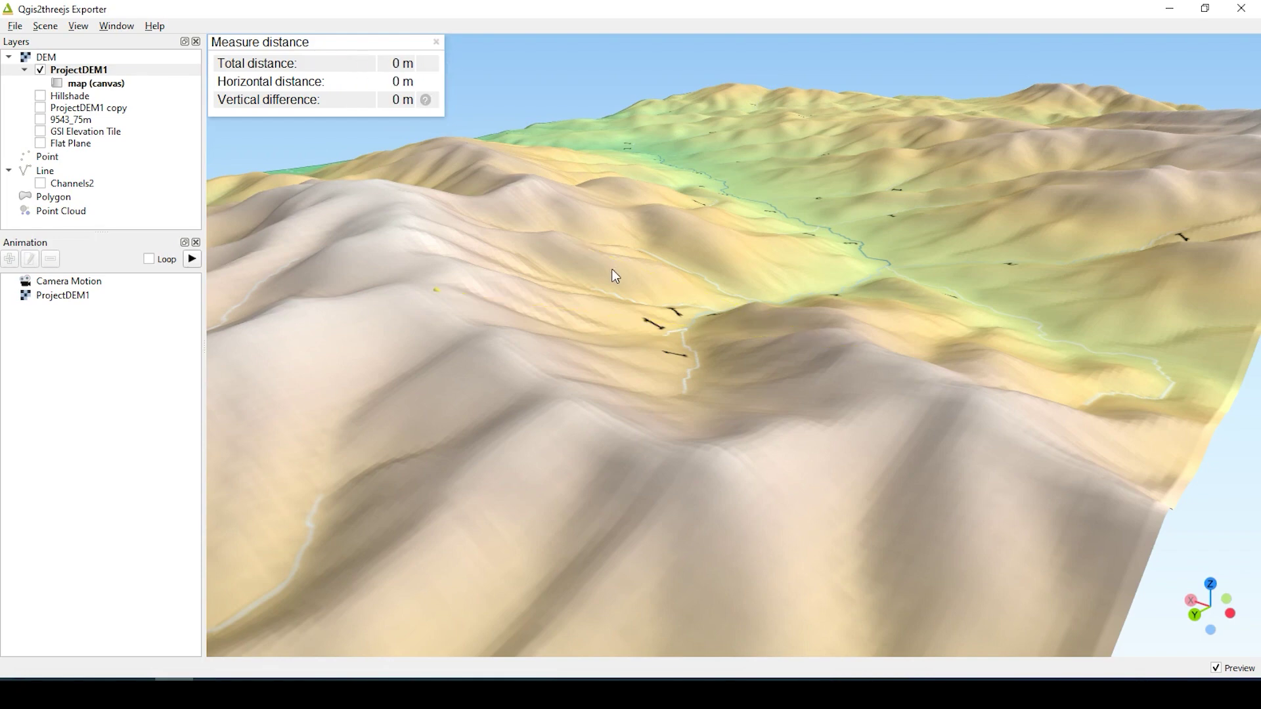
{"action": "right_click", "coordinate": [531, 271]}
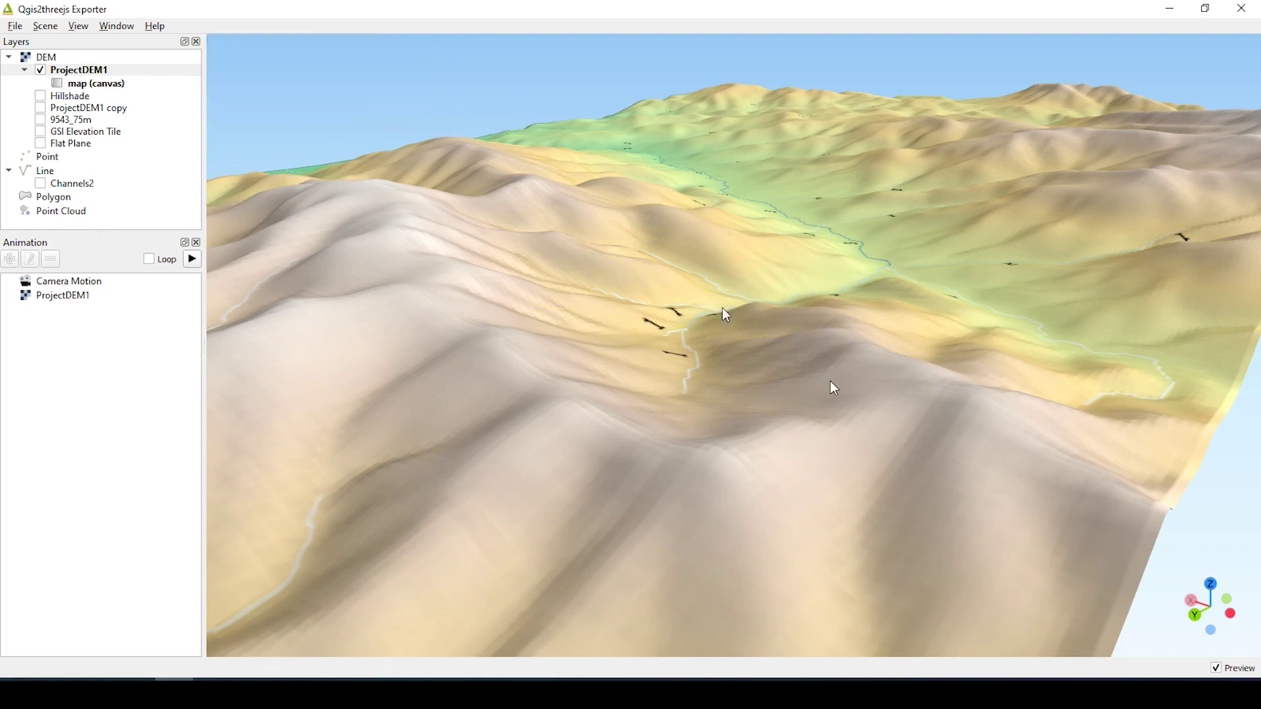
- Query points on the right and left ridges, then dismiss the coordinates popup
{"action": "left_click_drag", "start_coordinate": [642, 226], "coordinate": [647, 235]}
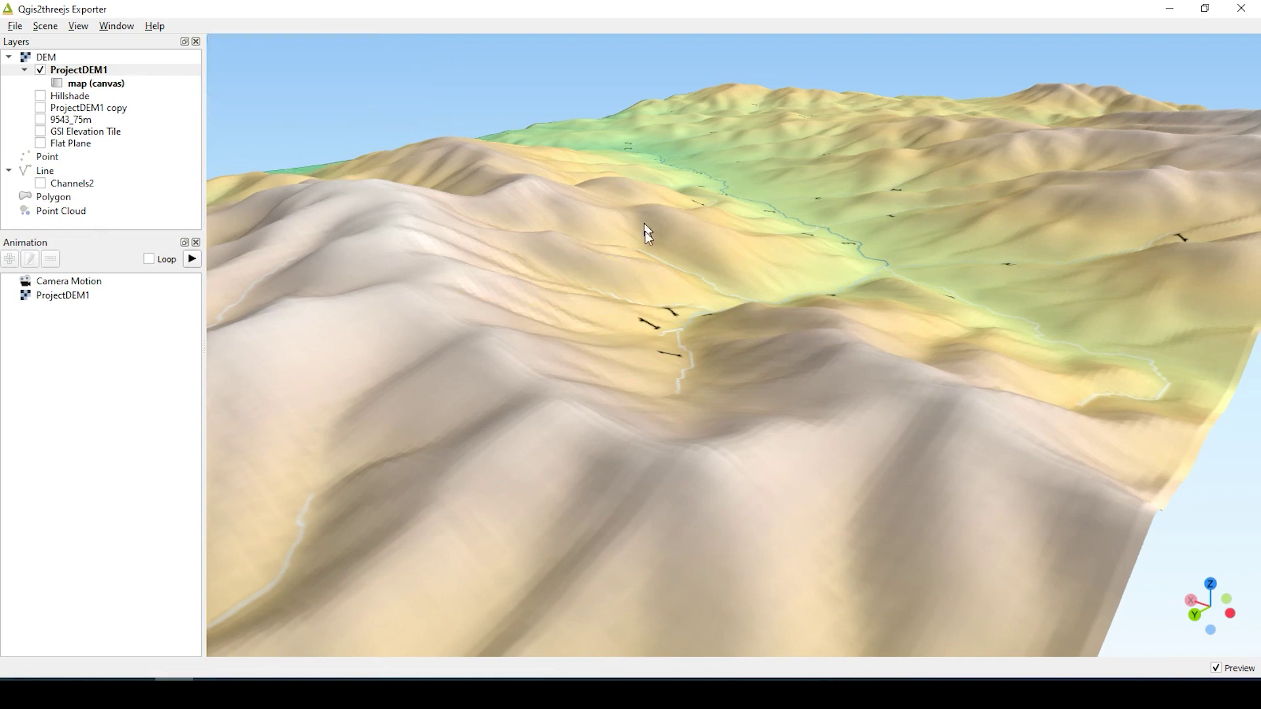
{"action": "left_click", "coordinate": [849, 357]}
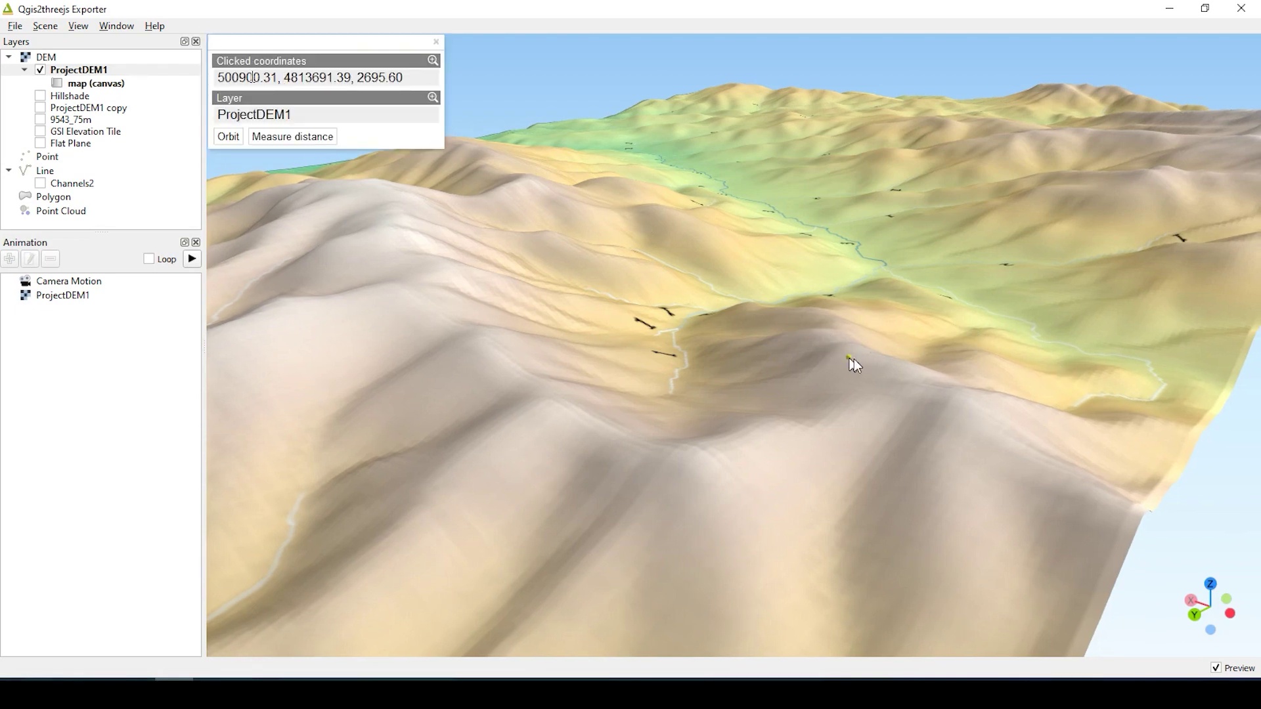
{"action": "left_click", "coordinate": [394, 289]}
{"action": "left_click", "coordinate": [428, 65]}
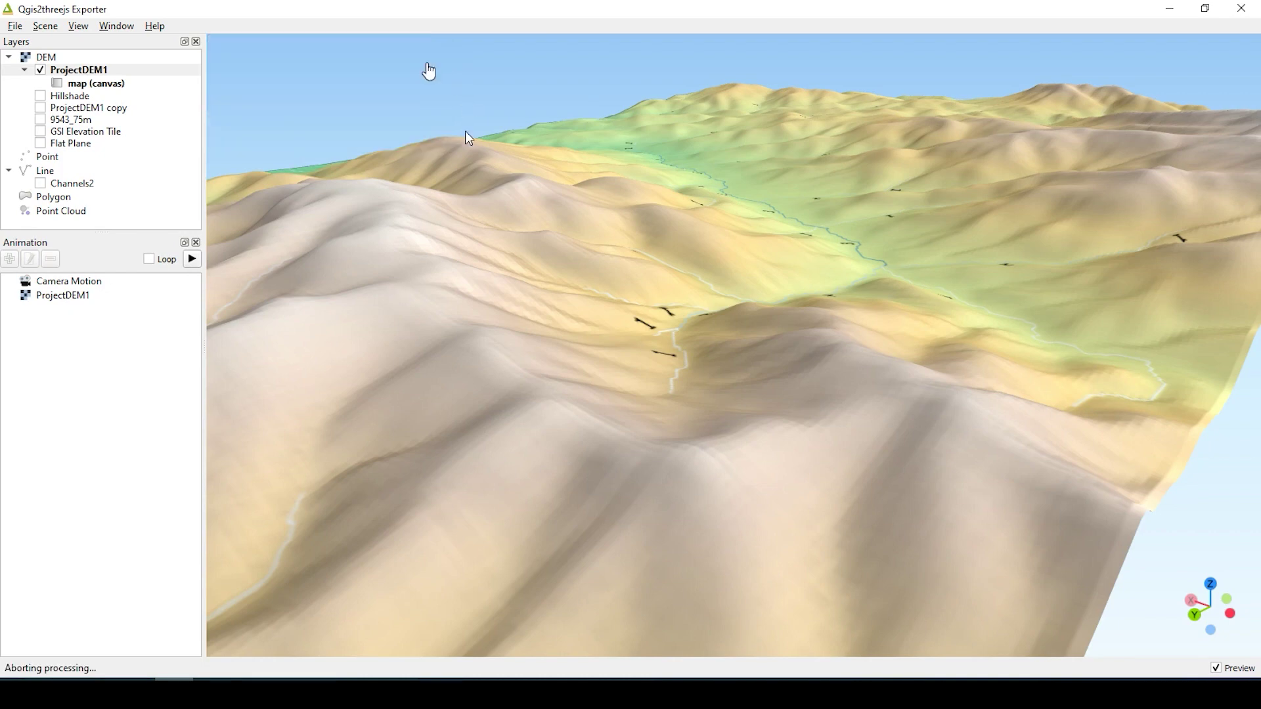
- Measure from the right ridge point across the valley: 1655.058 m total, 58.675 m vertical
{"action": "left_click", "coordinate": [850, 358]}
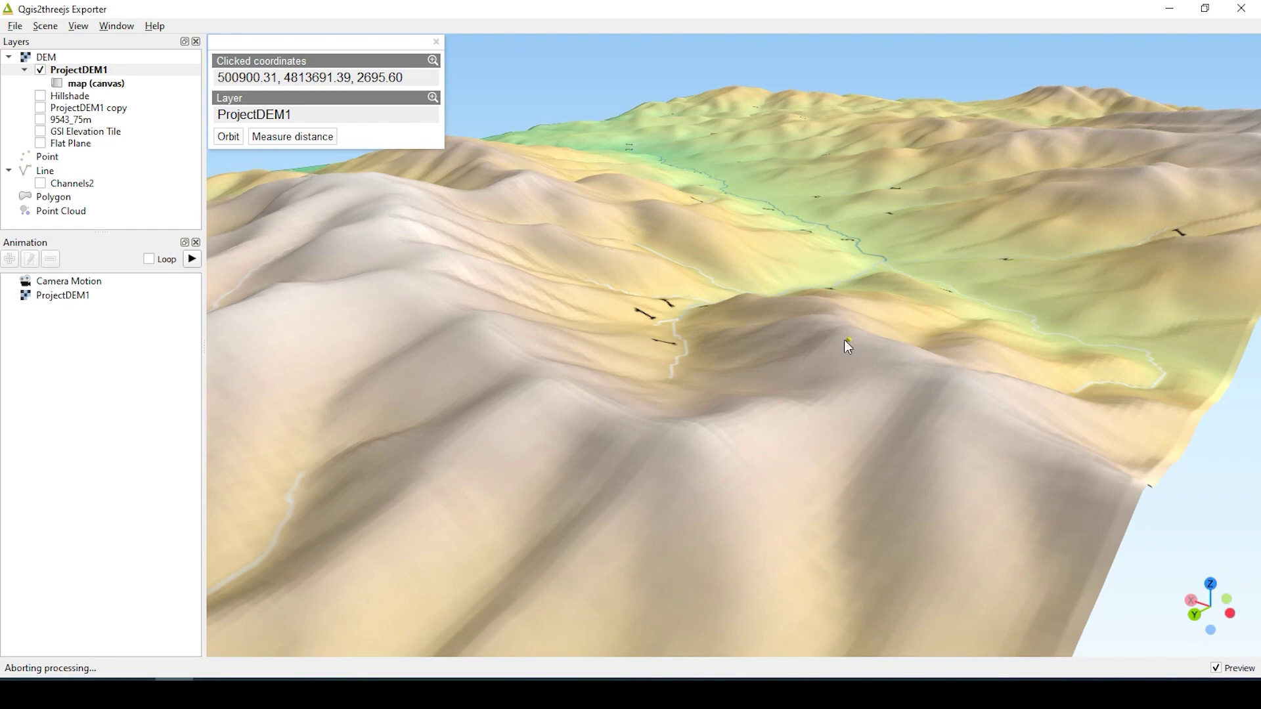
{"action": "left_click", "coordinate": [846, 341]}
{"action": "left_click", "coordinate": [309, 136]}
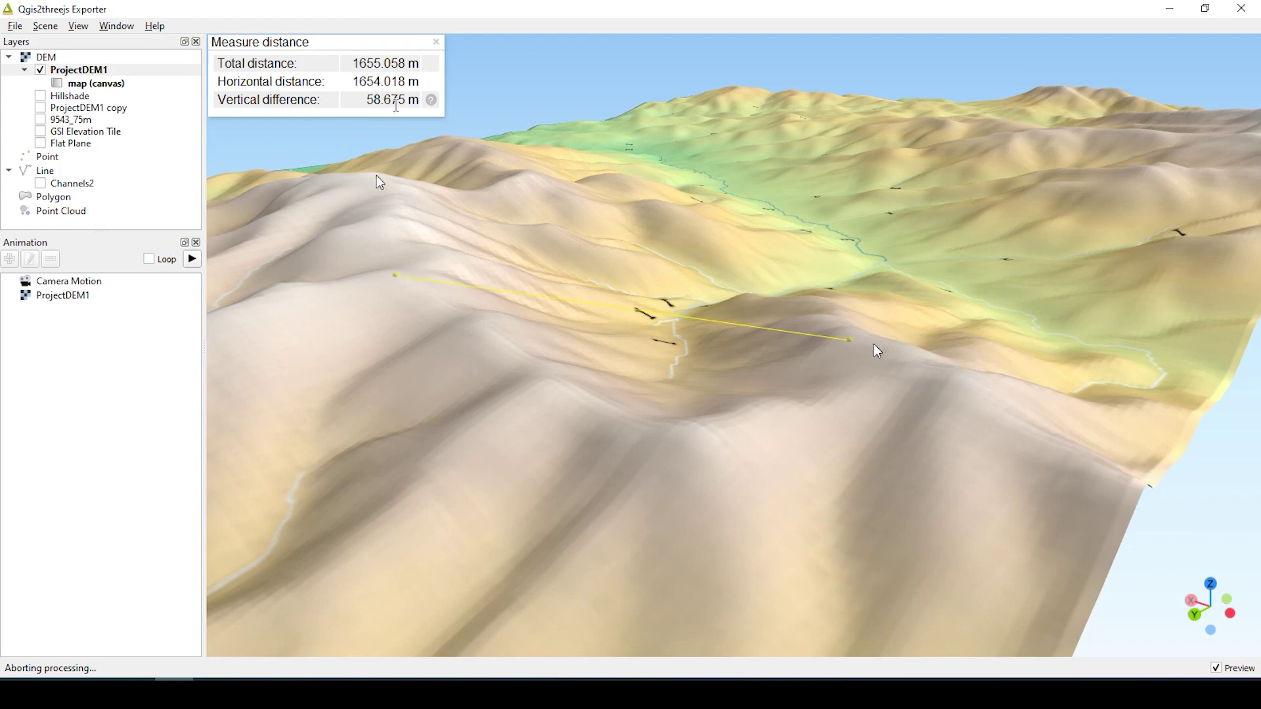
- Orbit the 3D view down the valley until the order 1, 2 and 3 channel labels are readable
{"action": "left_click_drag", "start_coordinate": [751, 279], "coordinate": [745, 331]}
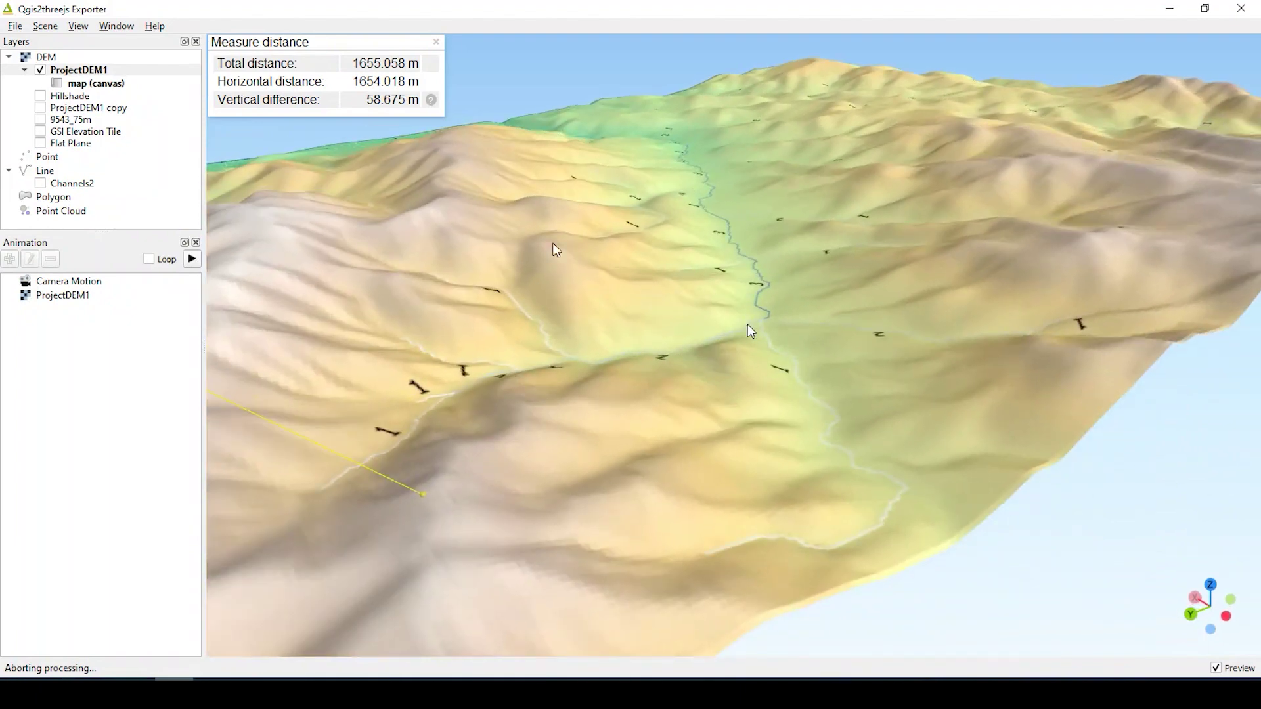
{"action": "left_click_drag", "start_coordinate": [751, 331], "coordinate": [707, 255]}
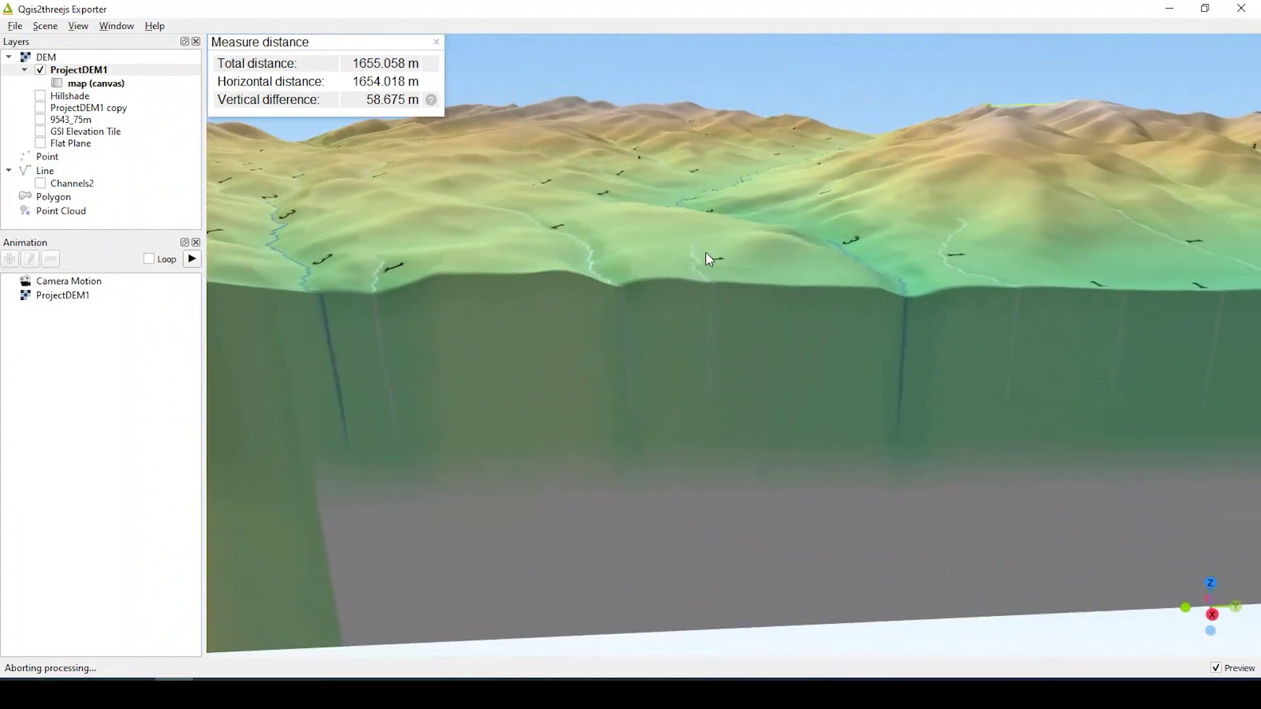
{"action": "left_click_drag", "start_coordinate": [792, 253], "coordinate": [982, 301]}
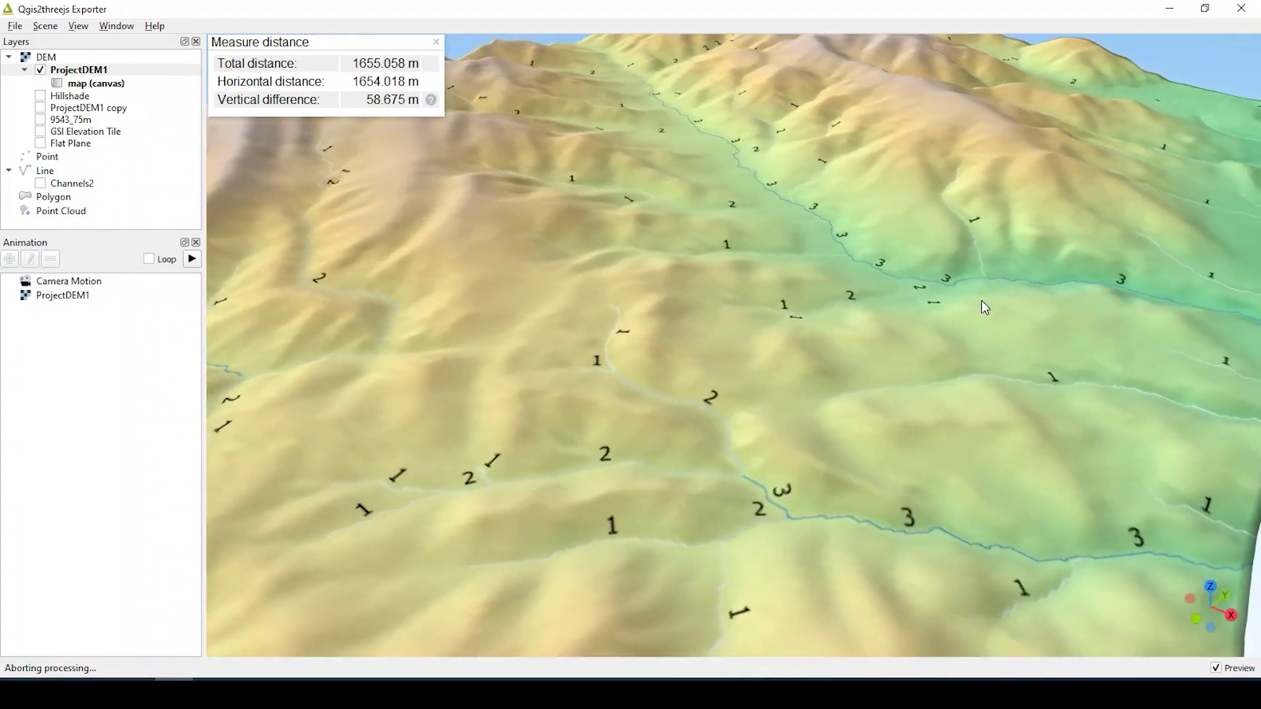